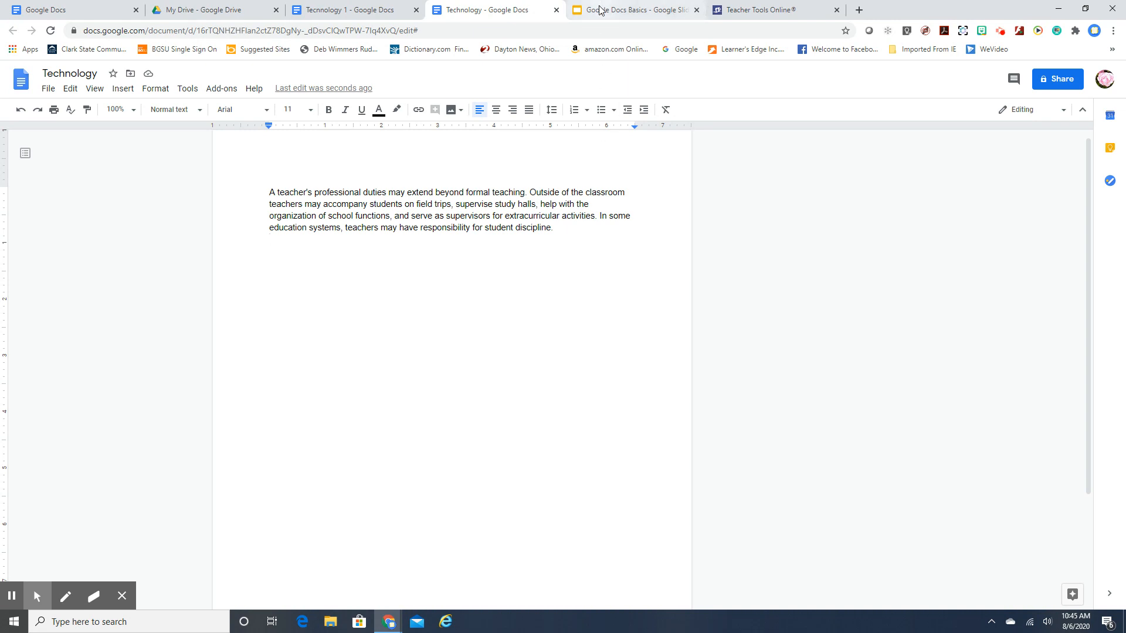
Advance the Google Docs Basics presentation from the Typing in Blank Document slide to the Helpful Tools slide
click(600, 10)
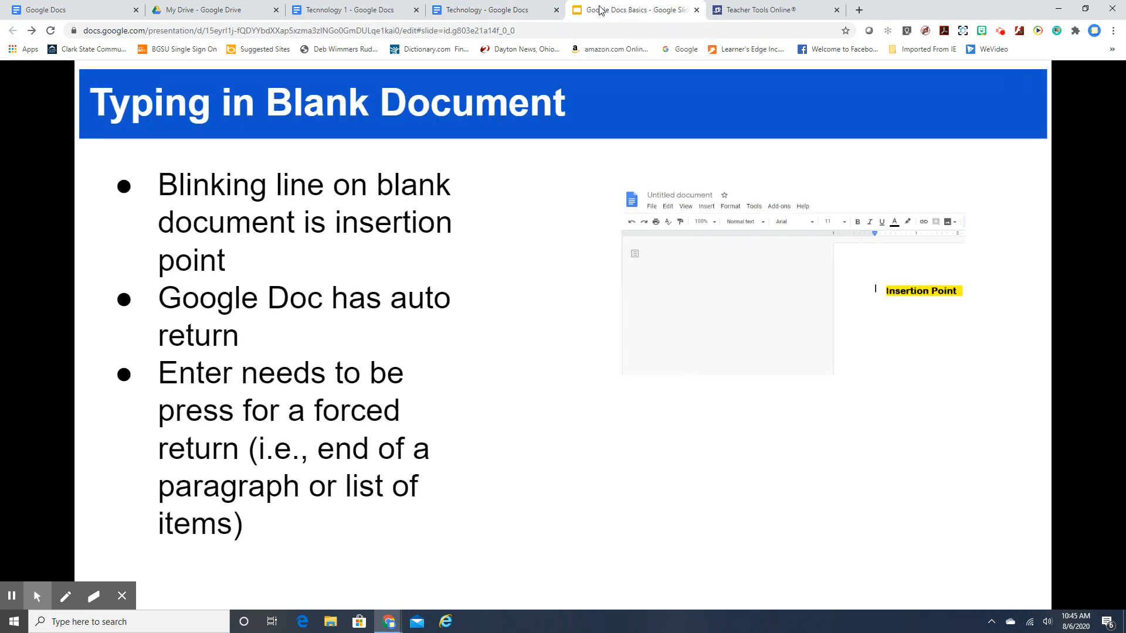
click(448, 414)
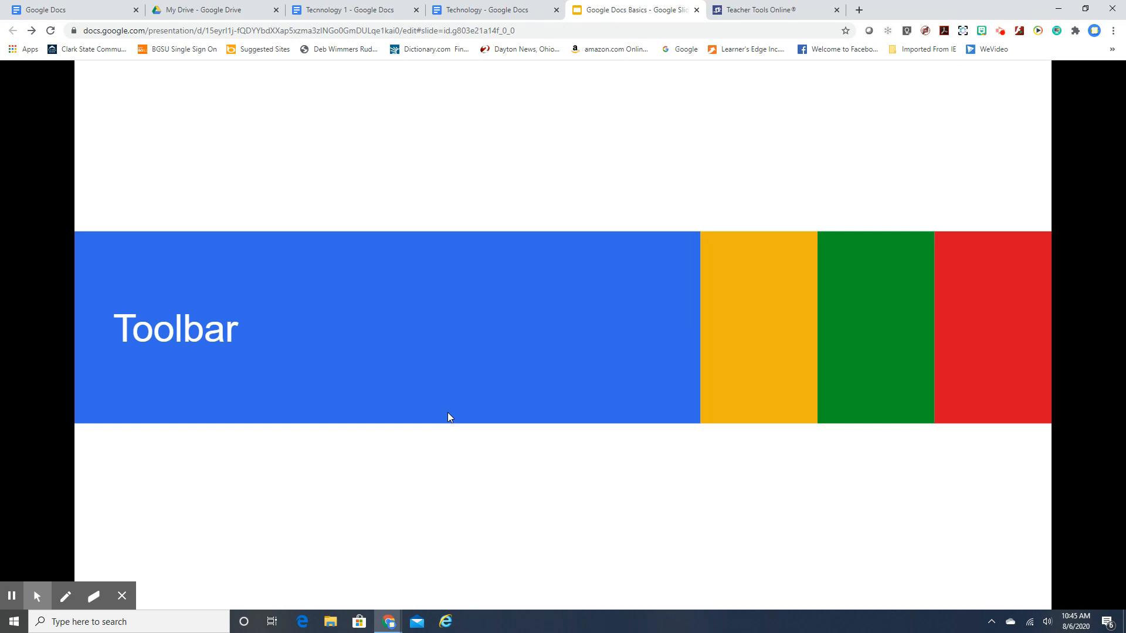
click(344, 10)
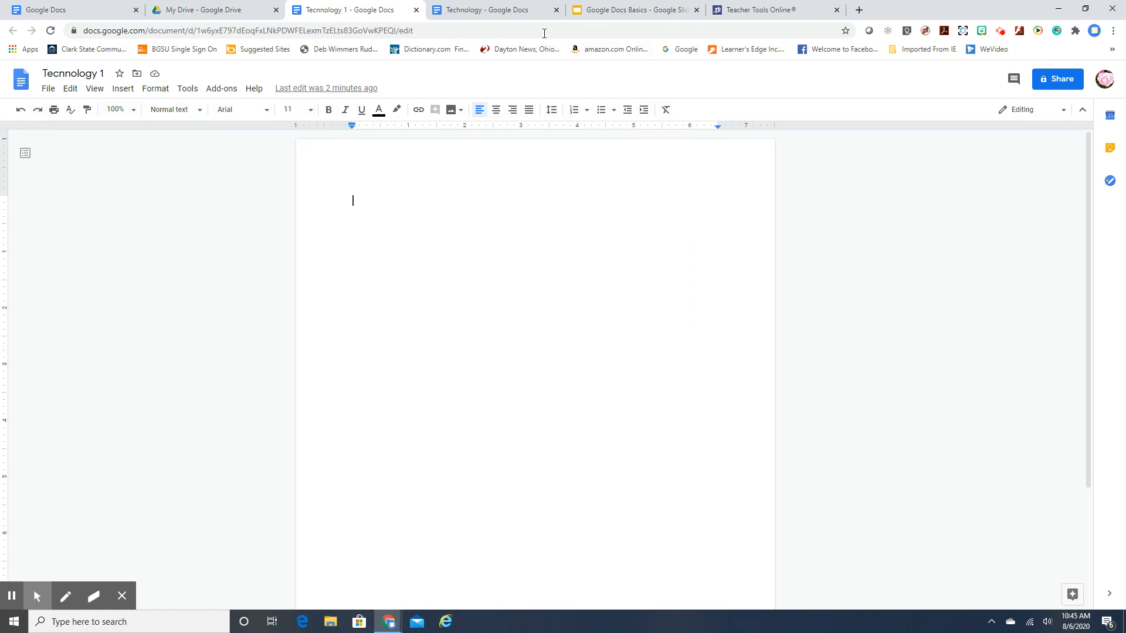
click(496, 11)
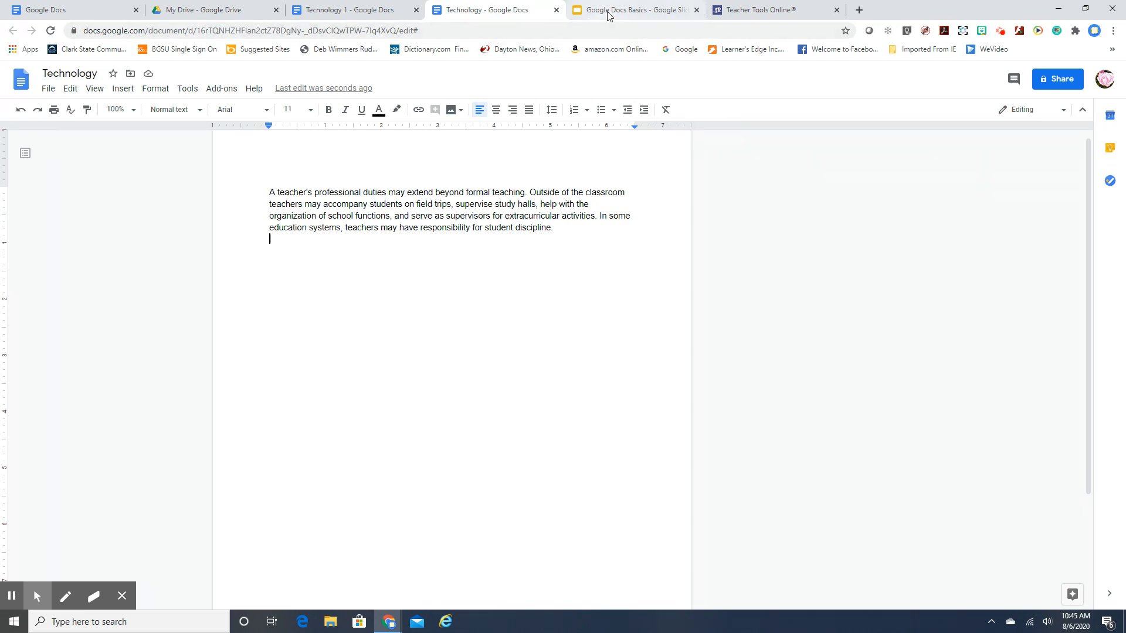
click(674, 11)
click(540, 319)
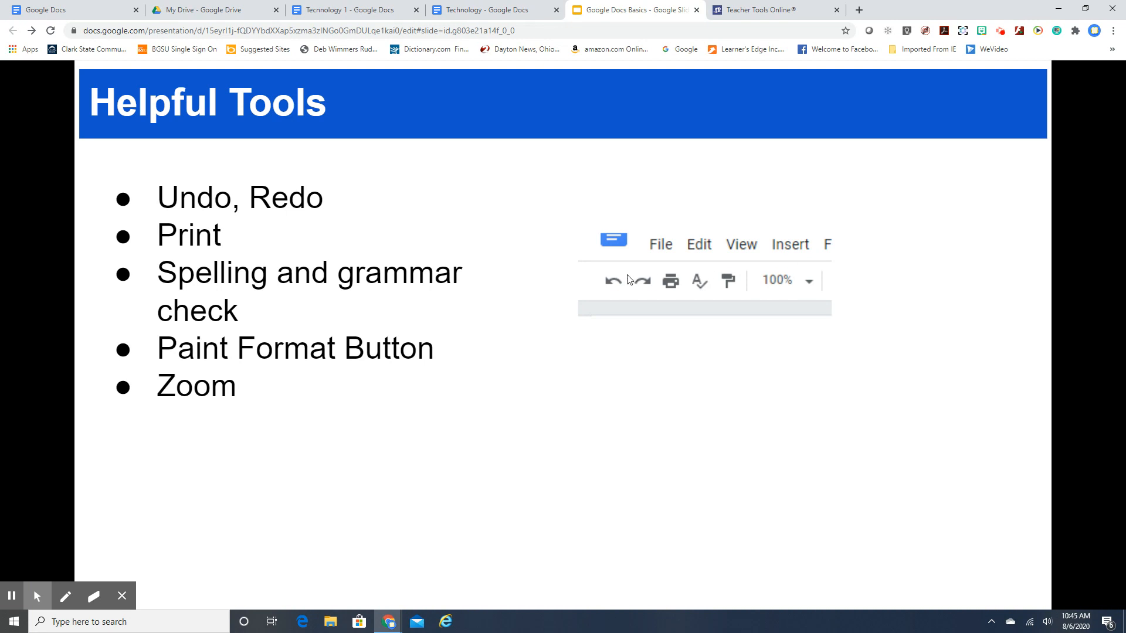
Add the sentence "Teachers are awesome!" below the paragraph in the Technology document, separated by a blank line
click(479, 11)
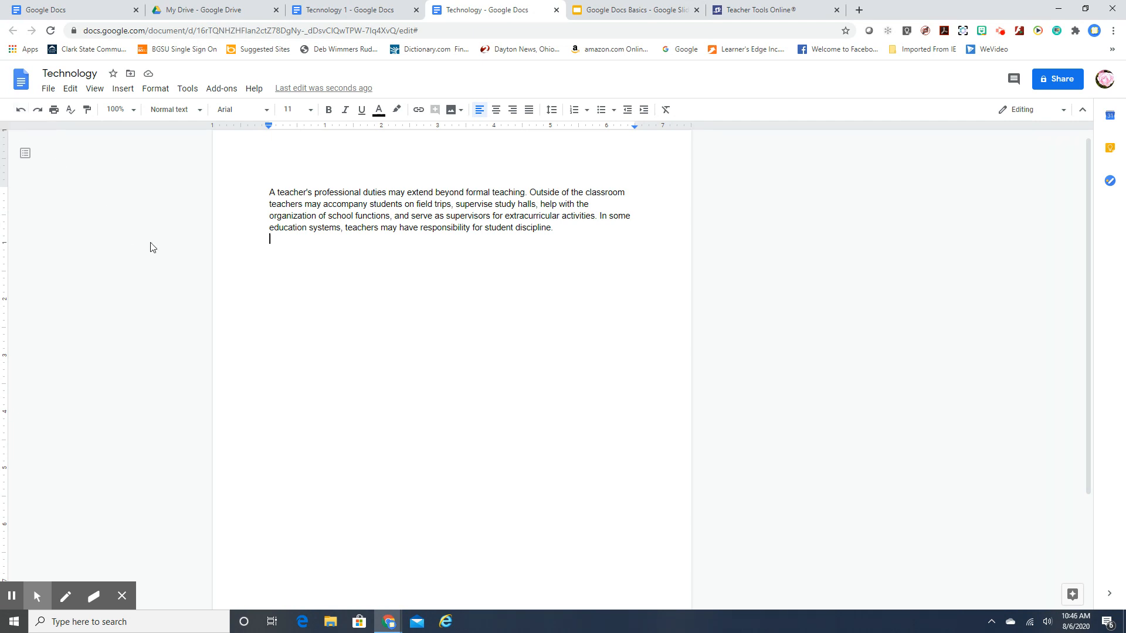
key(Return)
text(Teachers are awesome!)
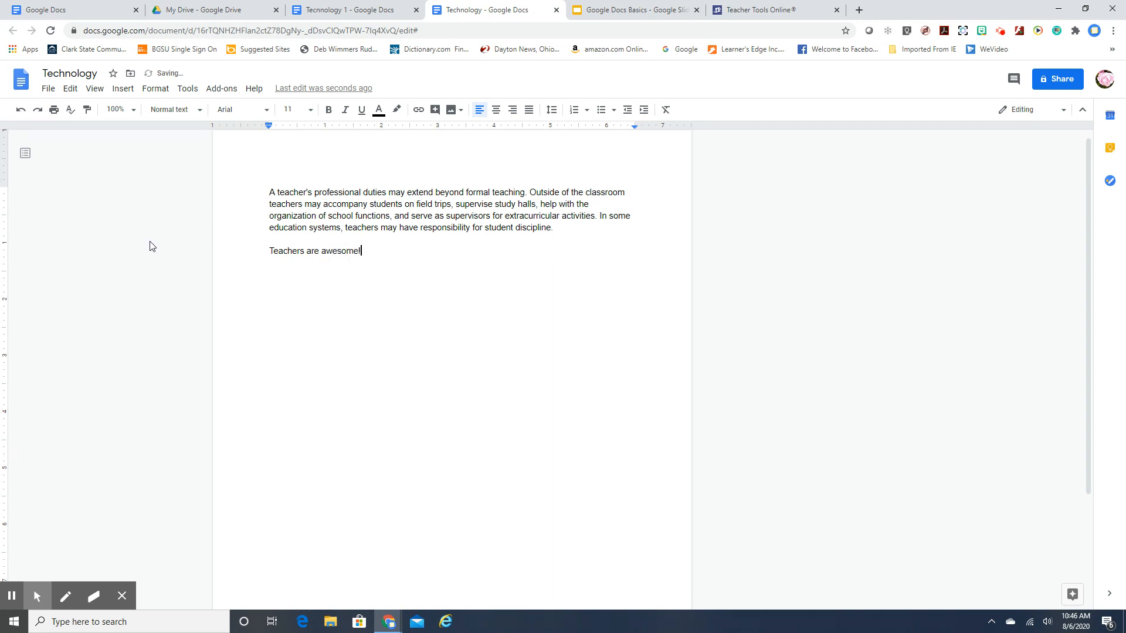
Undo the typing of "Teachers are awesome!" and redo it
click(21, 111)
click(21, 111)
click(21, 111)
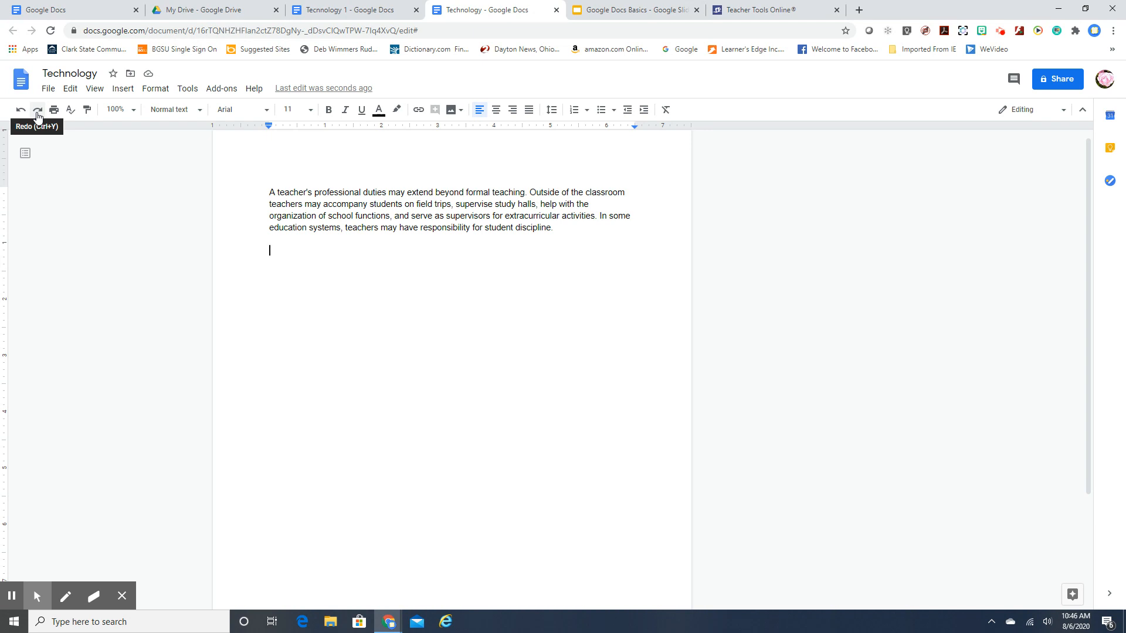
click(37, 111)
click(37, 112)
click(38, 111)
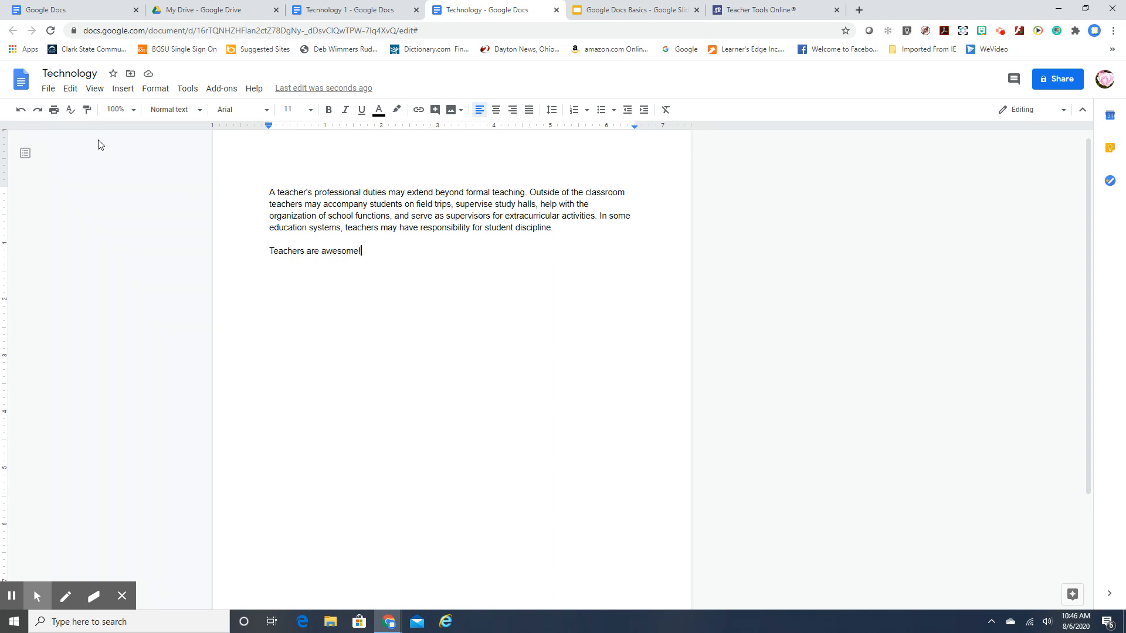
Open the print preview of the Technology document and close it without printing
click(53, 111)
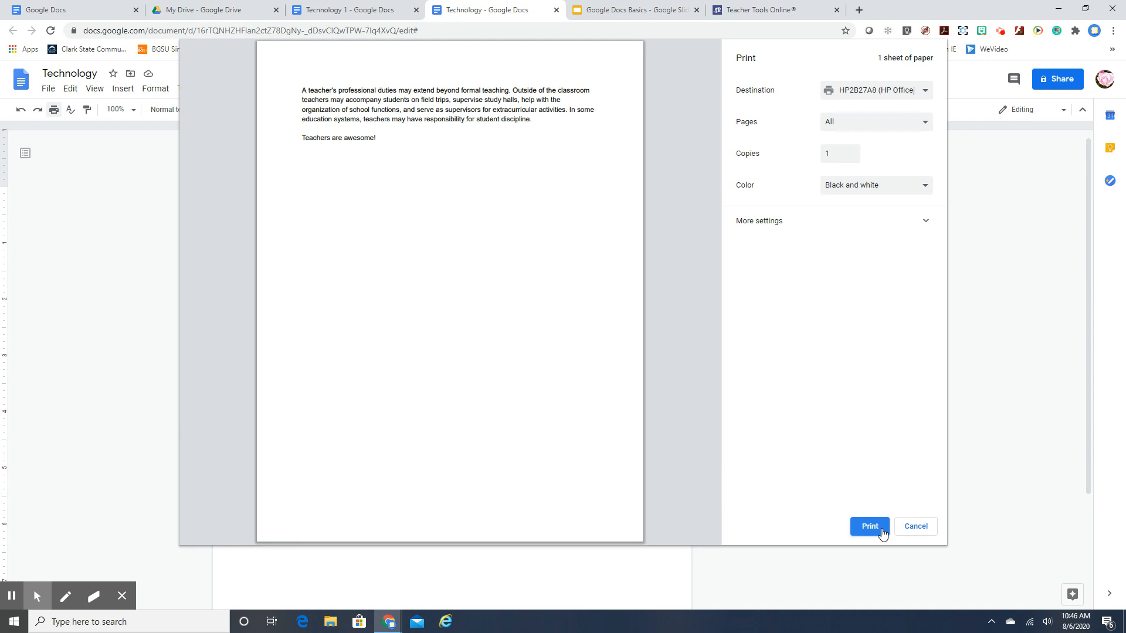
click(916, 527)
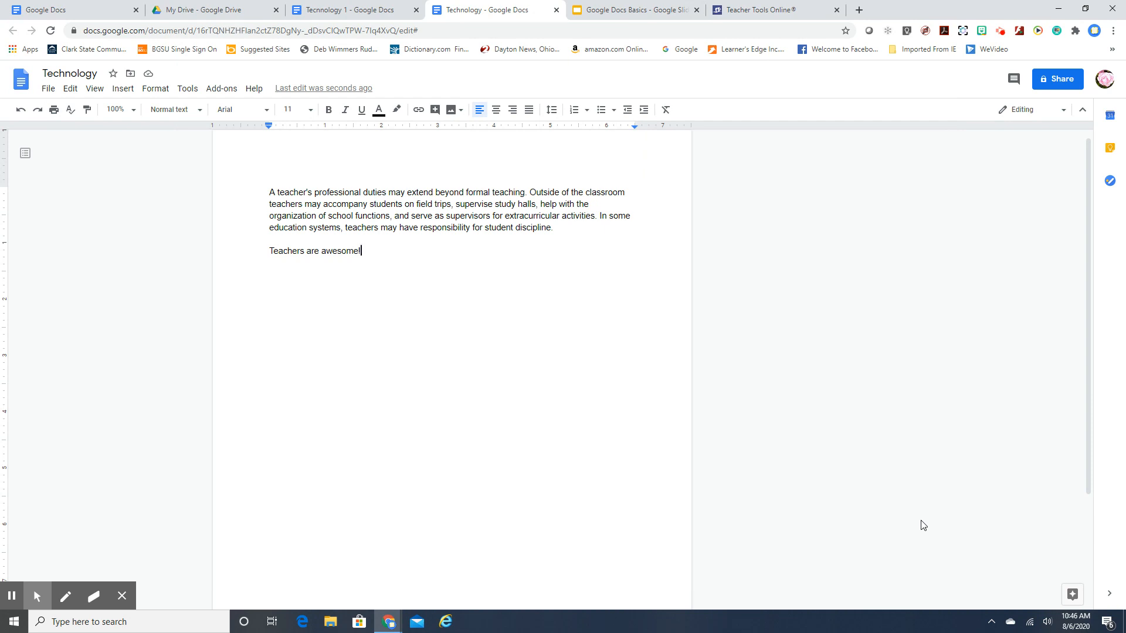
Zoom the document to 150% and return it to 100%
click(132, 111)
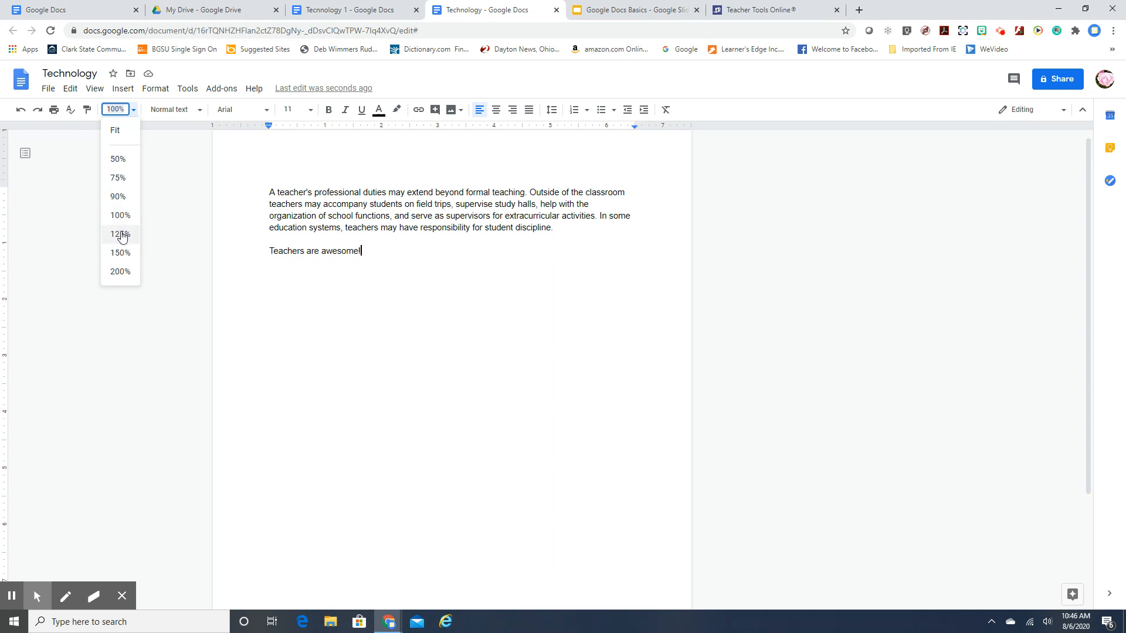
click(120, 252)
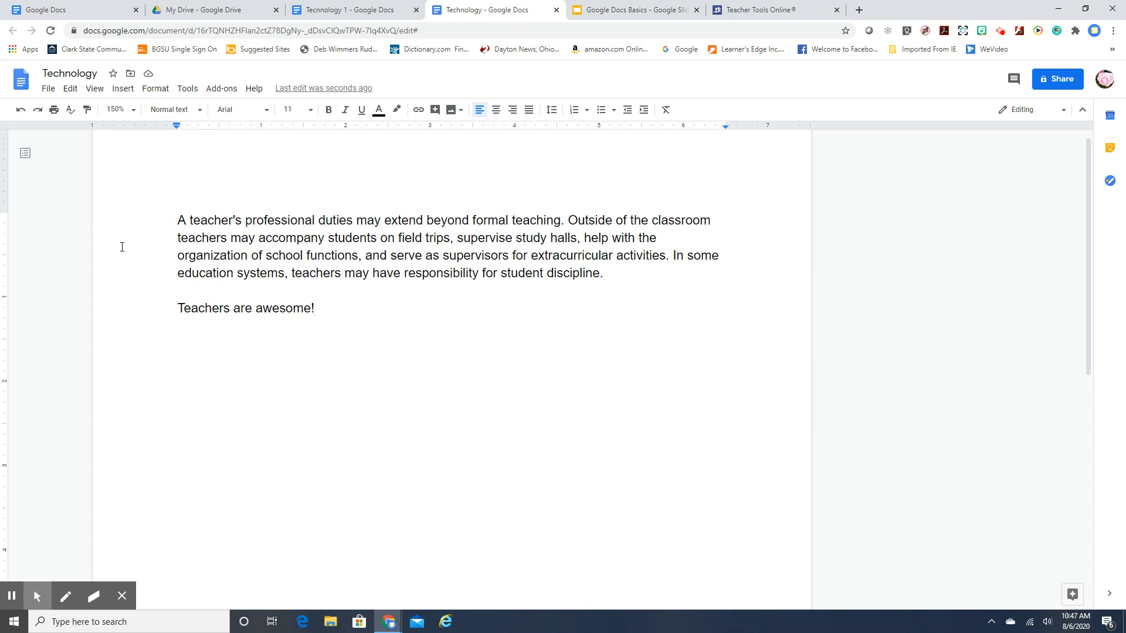
click(133, 110)
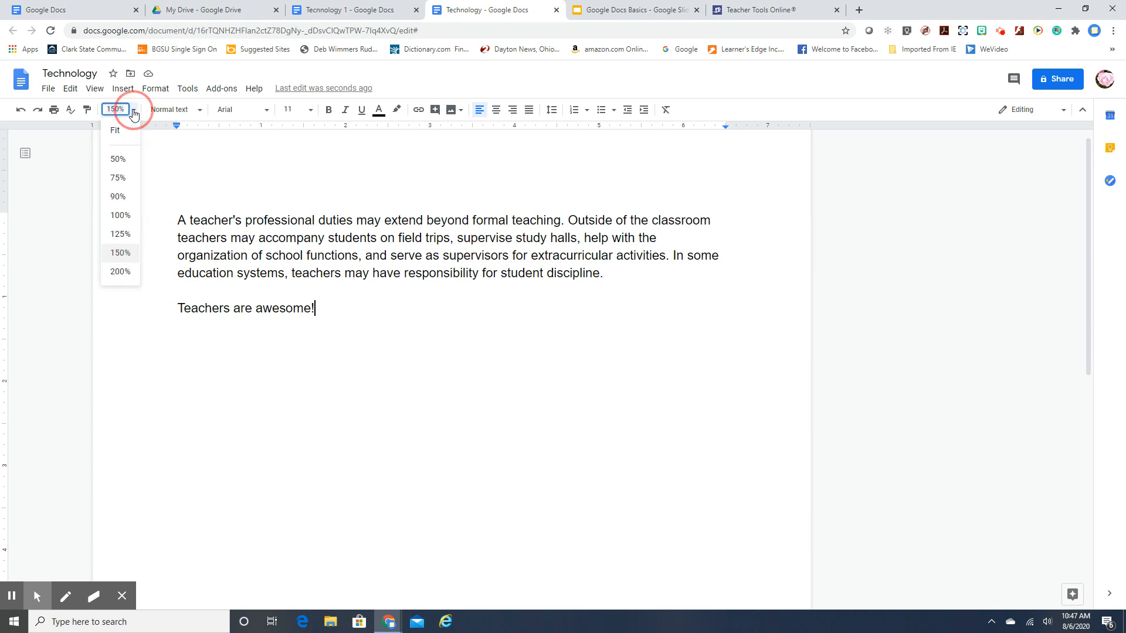
click(125, 215)
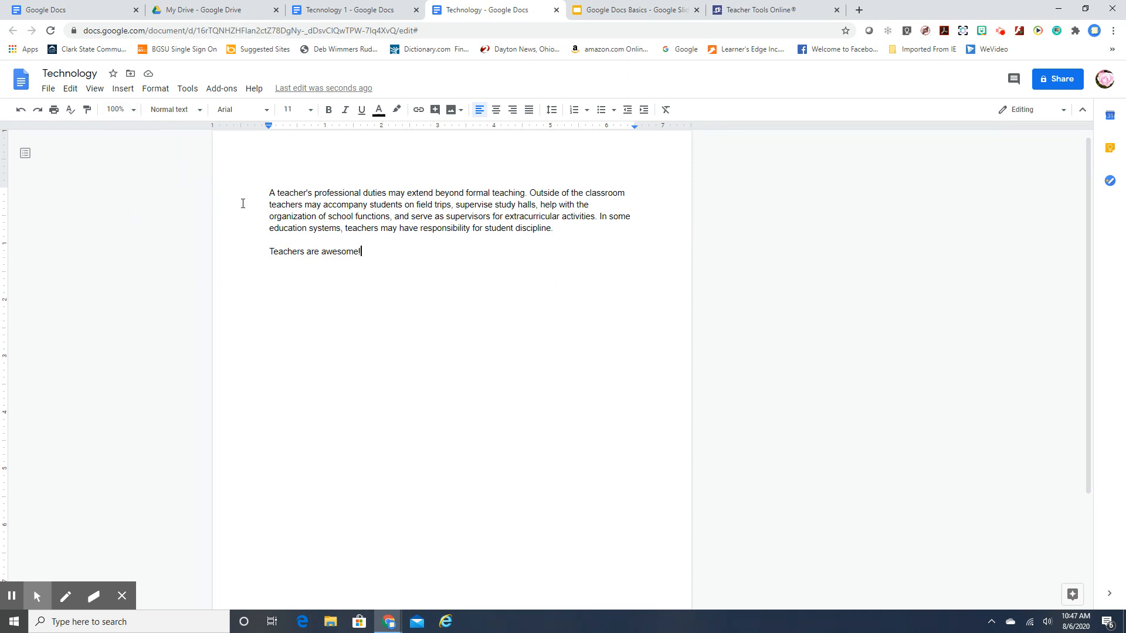
Show the Formatting Tools slide of the Google Docs Basics presentation and return to the Technology document
click(630, 11)
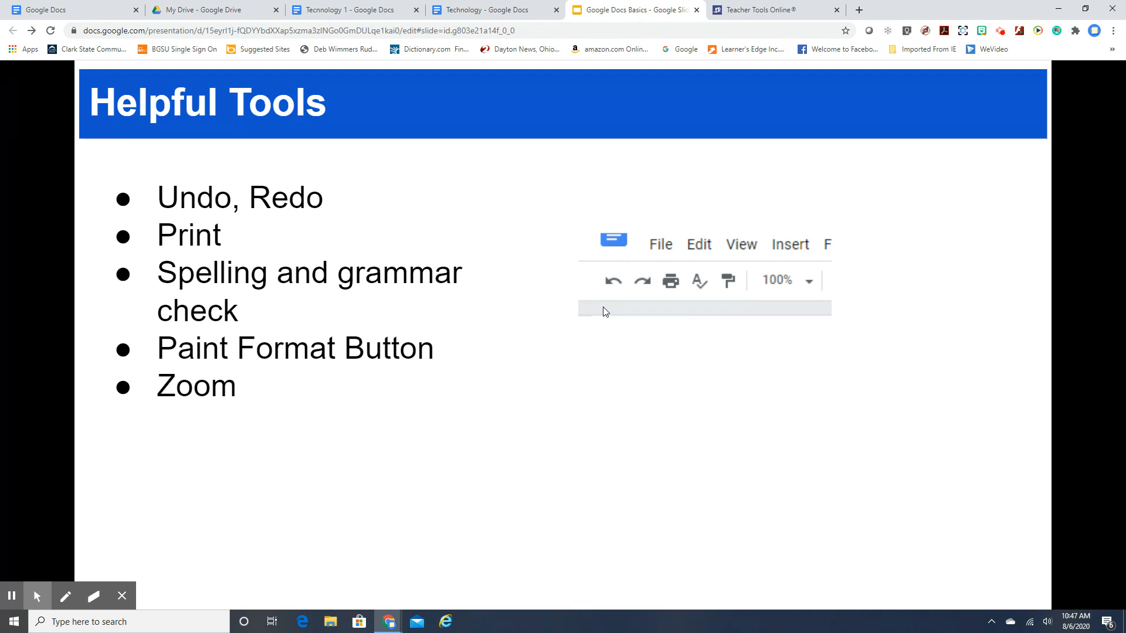
click(424, 489)
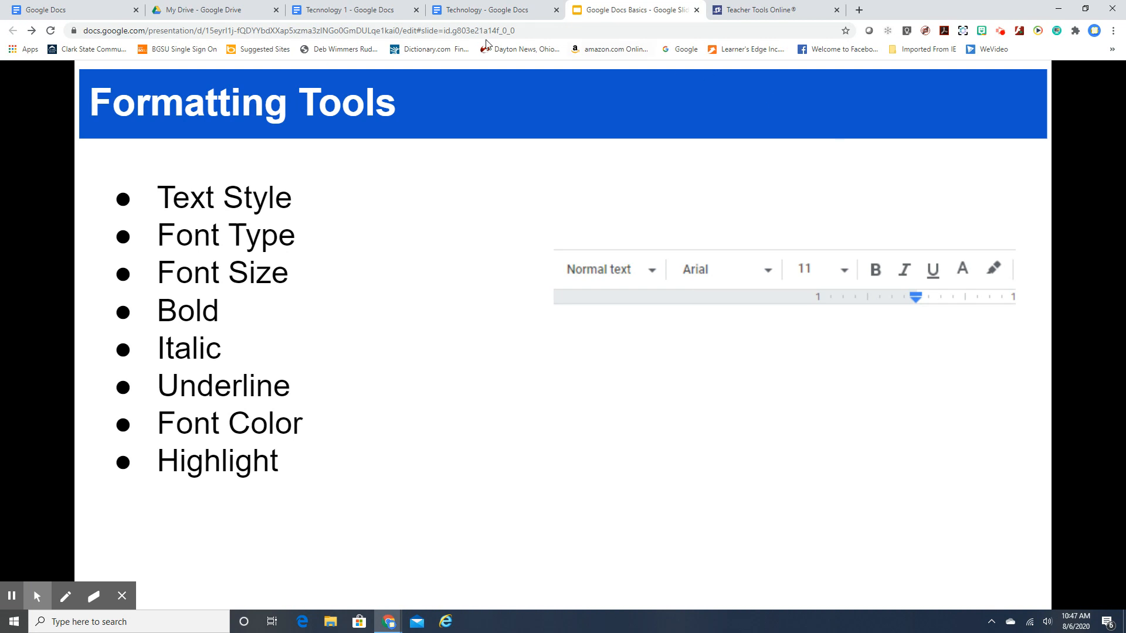
click(482, 11)
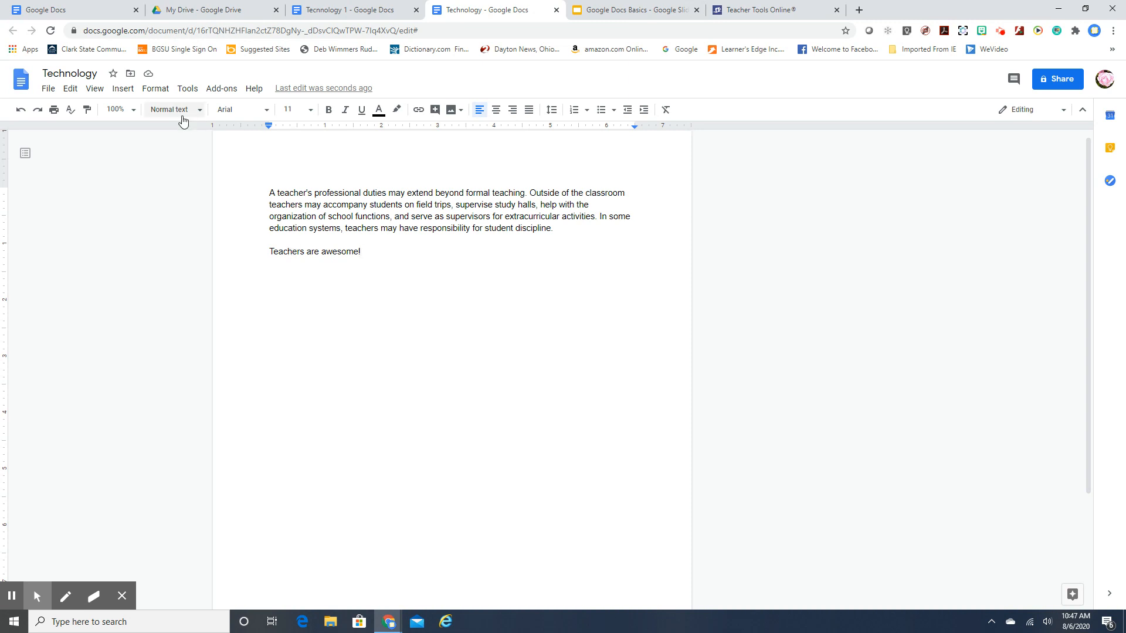
Try the Title, Heading 3 and Subtitle styles on the text from "A teacher's" through "field", and restore it to Normal text
drag(270, 191, 433, 204)
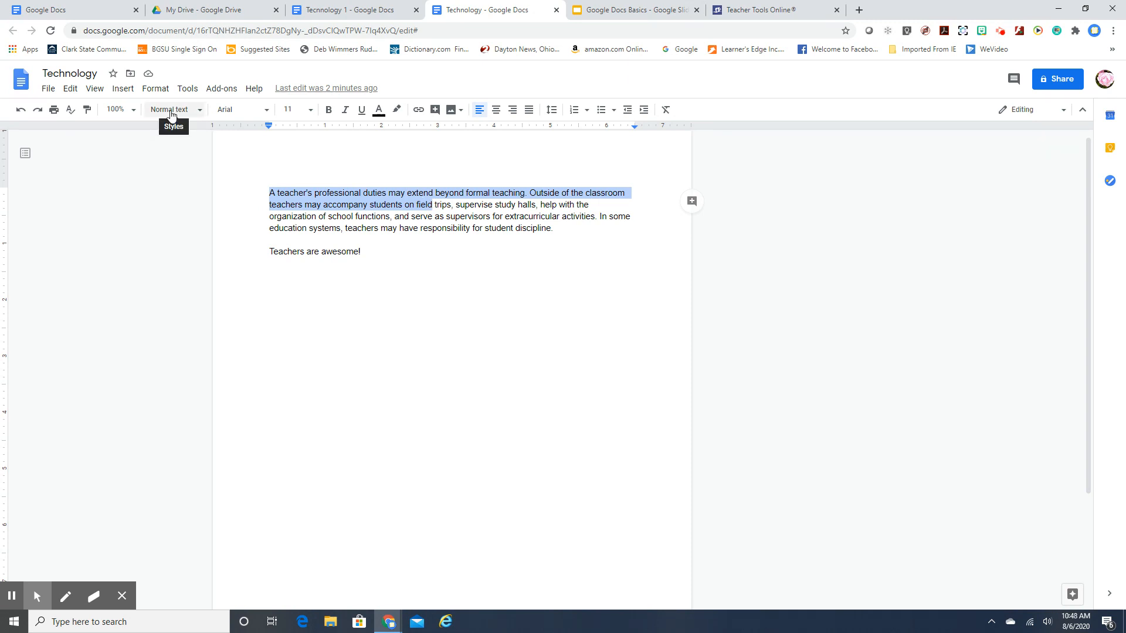
click(200, 113)
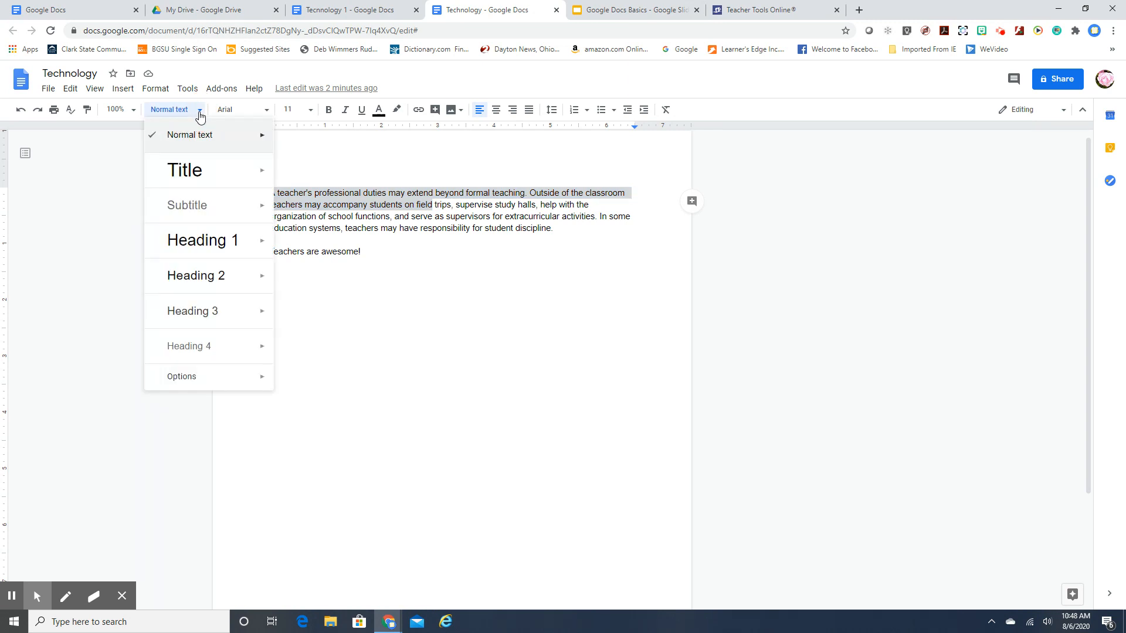
click(202, 172)
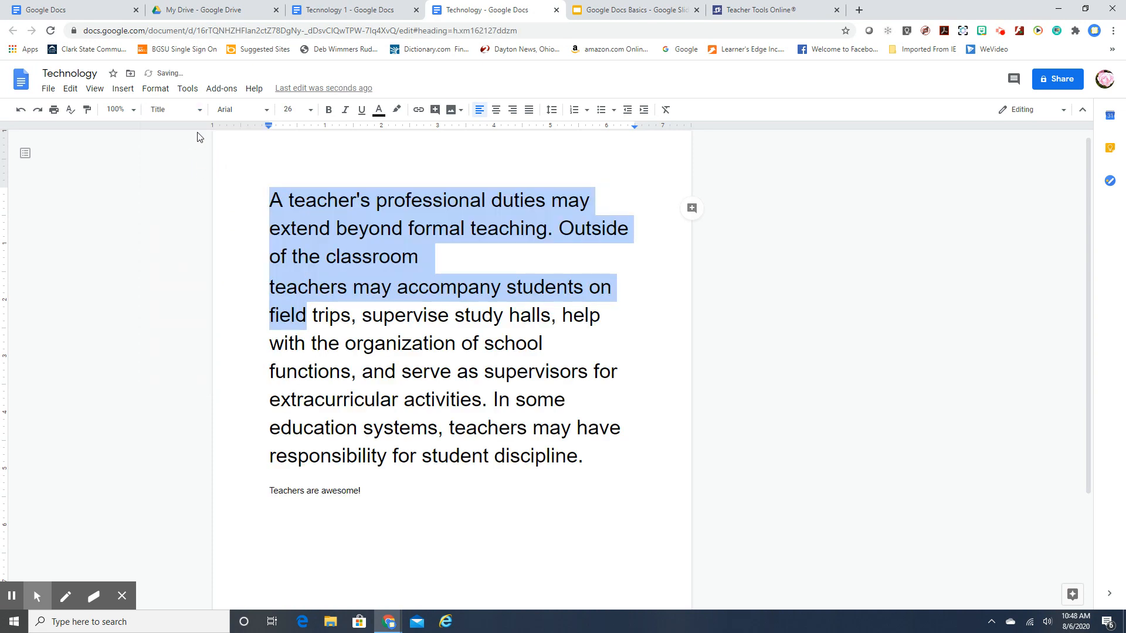
click(191, 111)
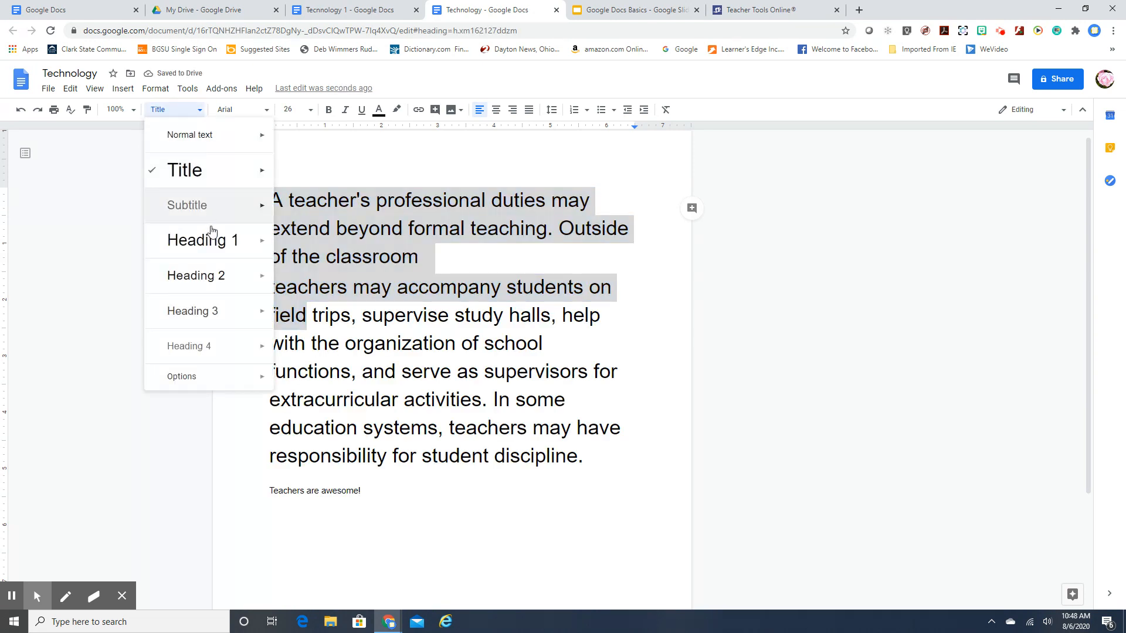
click(202, 315)
click(200, 111)
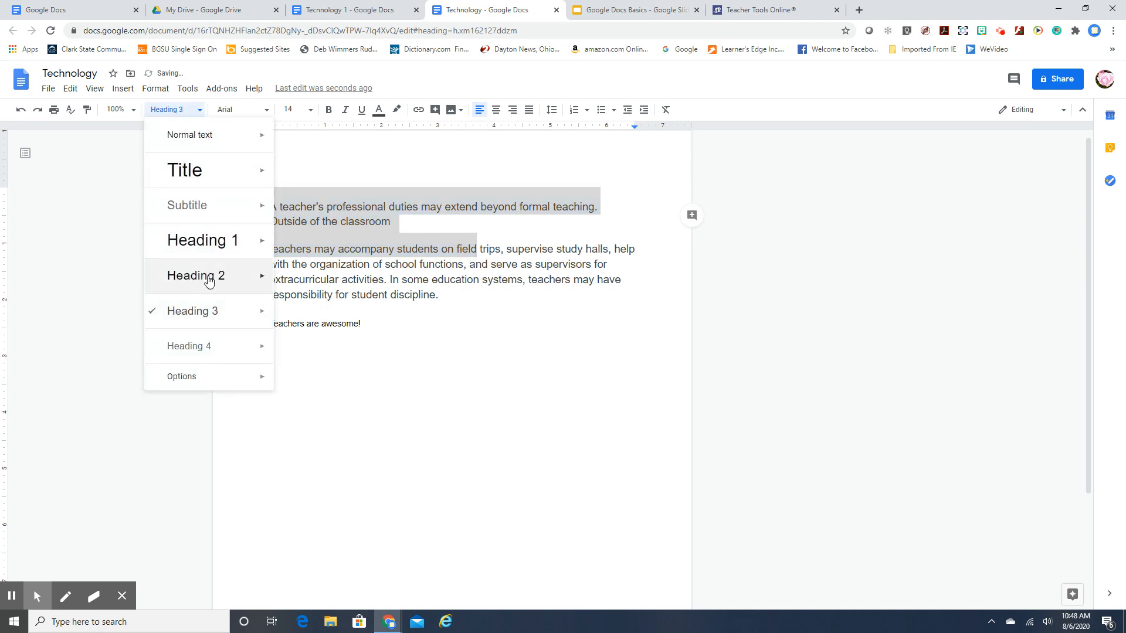
click(191, 206)
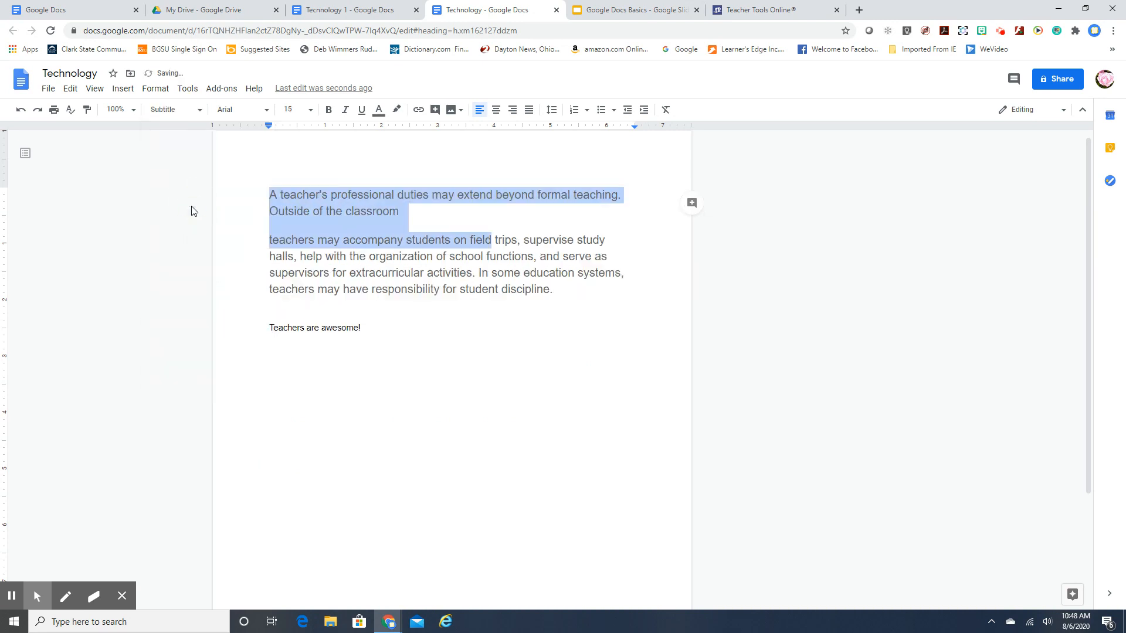
click(200, 112)
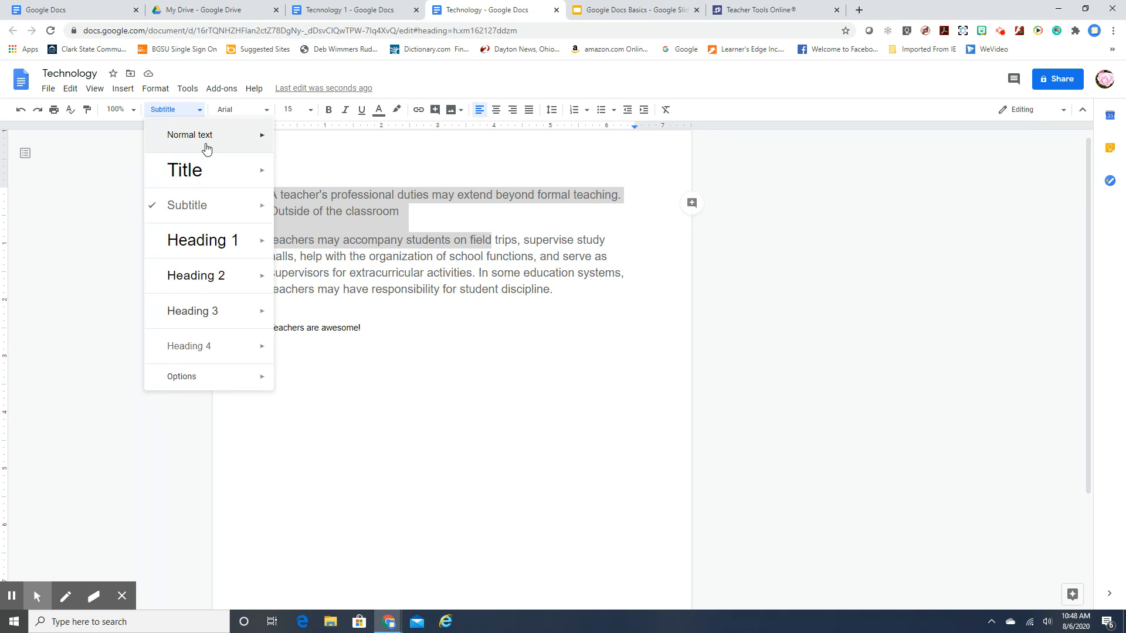
click(206, 141)
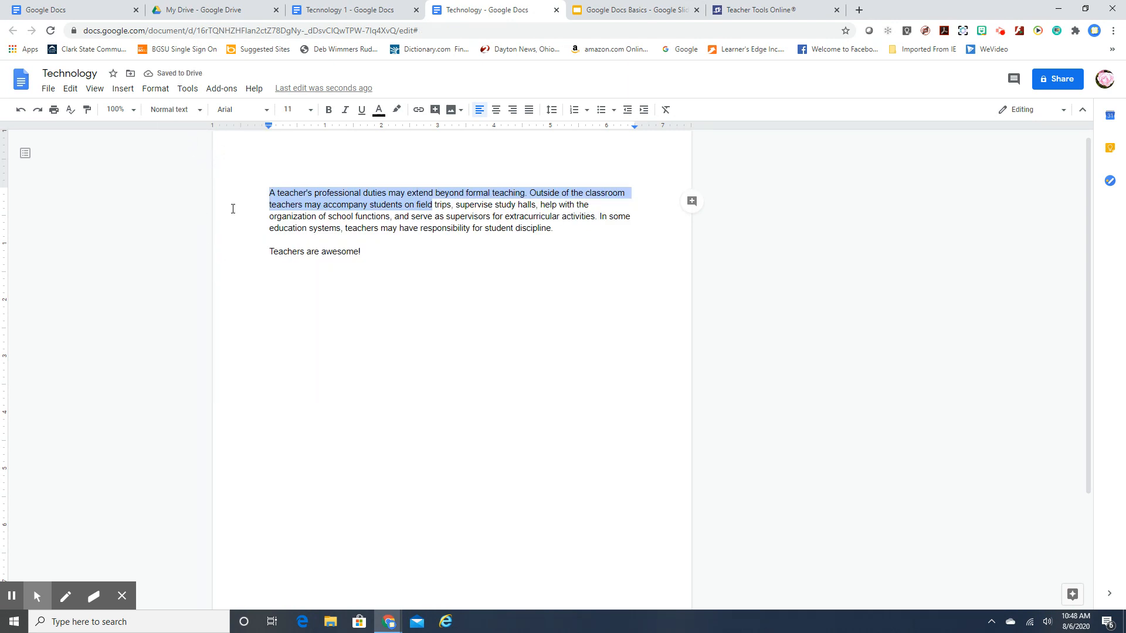
Format the text from "A teacher's" through "field" in Comic Sans MS at font size 14
click(261, 112)
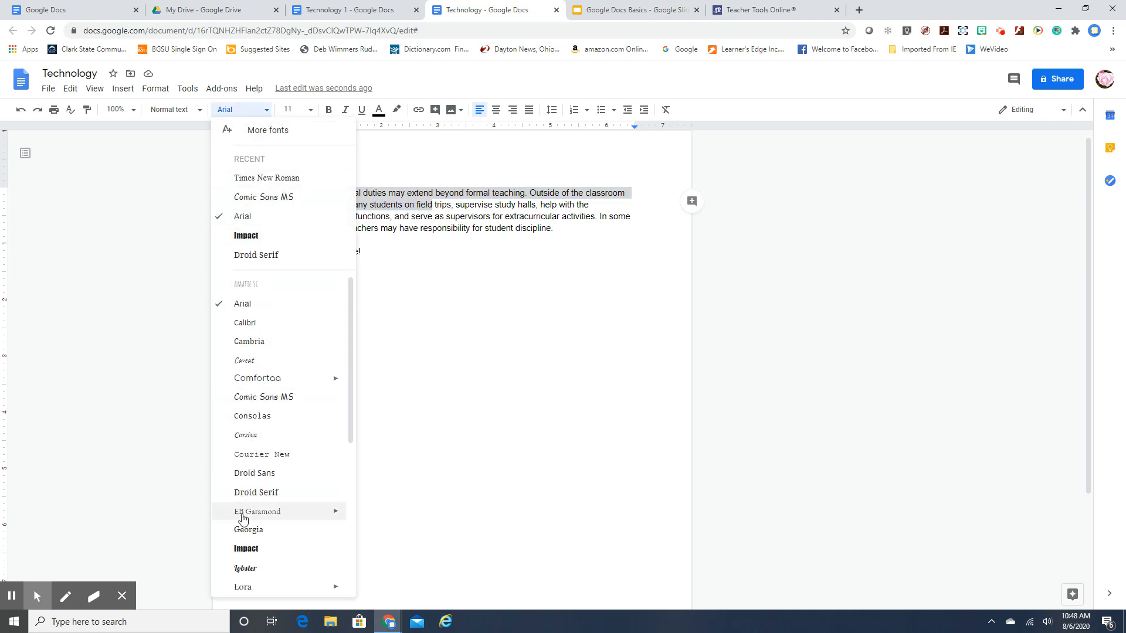
drag(350, 424, 353, 385)
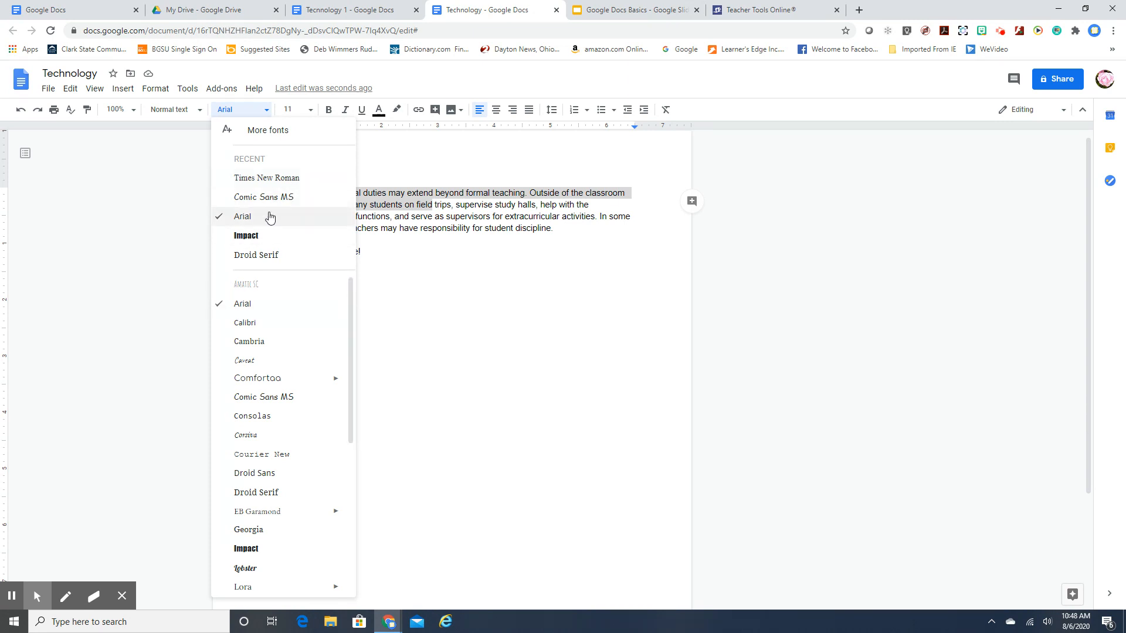
drag(351, 292, 347, 495)
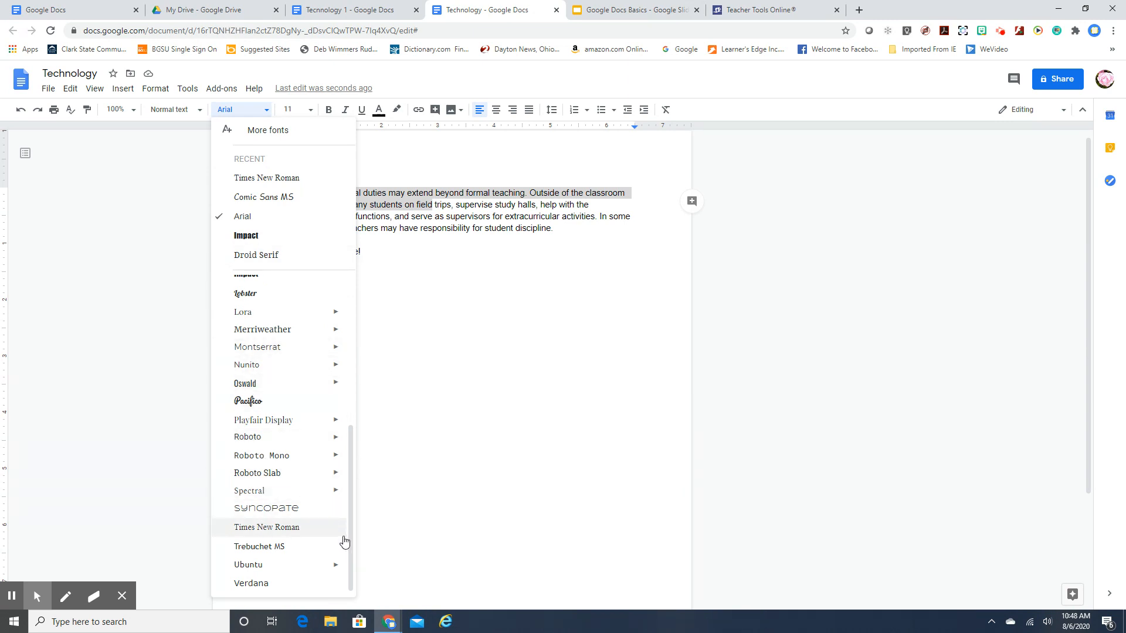
drag(348, 523, 336, 376)
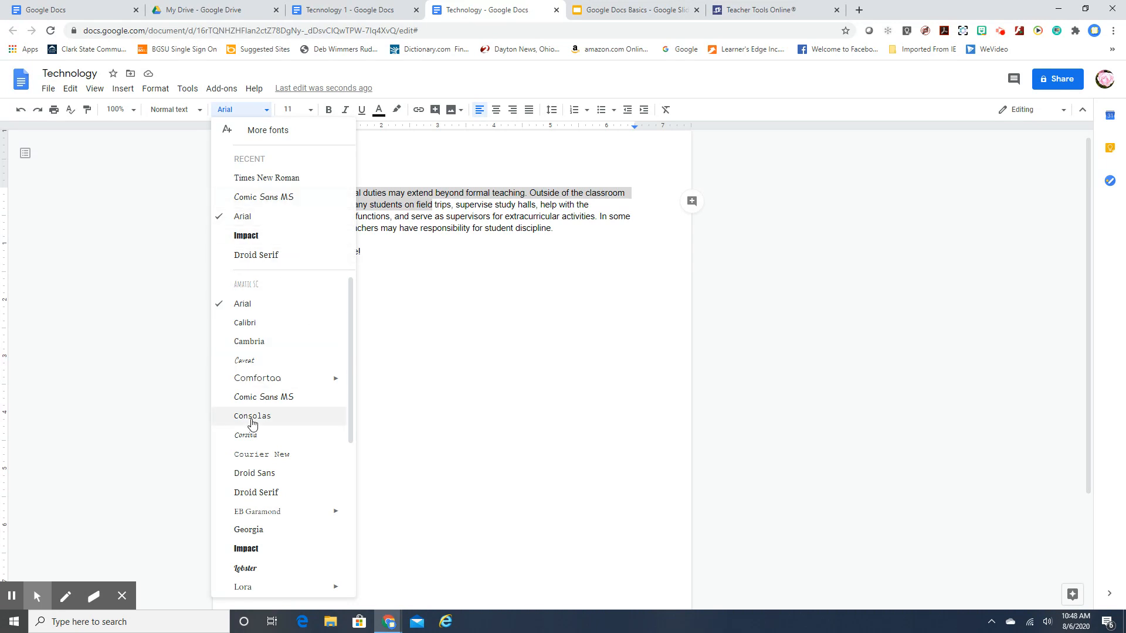
click(264, 397)
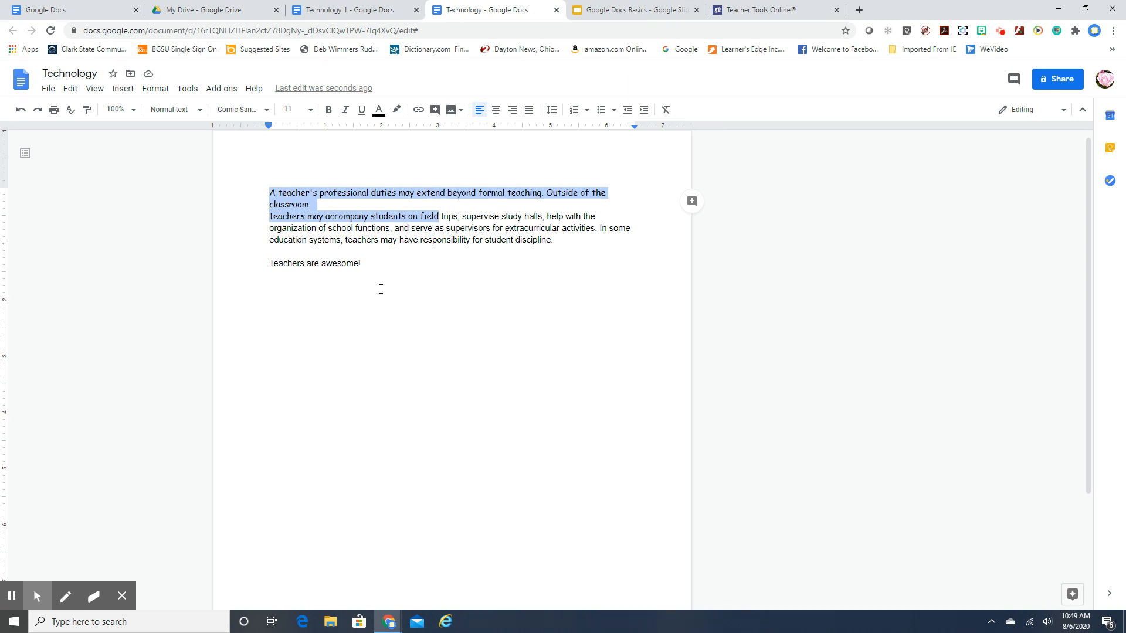
click(312, 113)
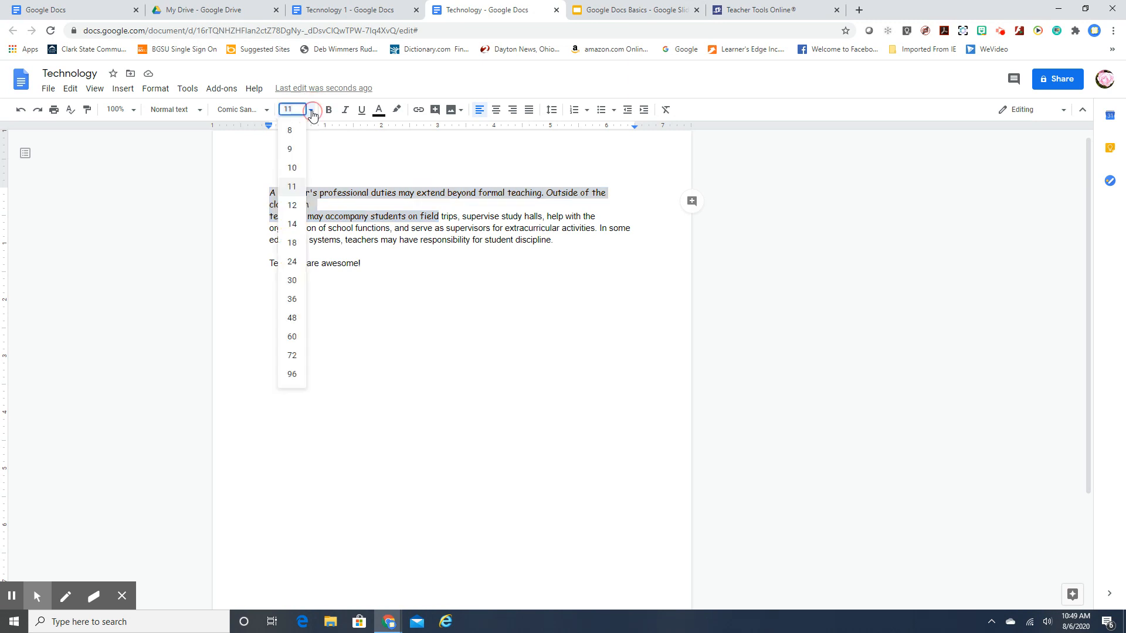
click(297, 219)
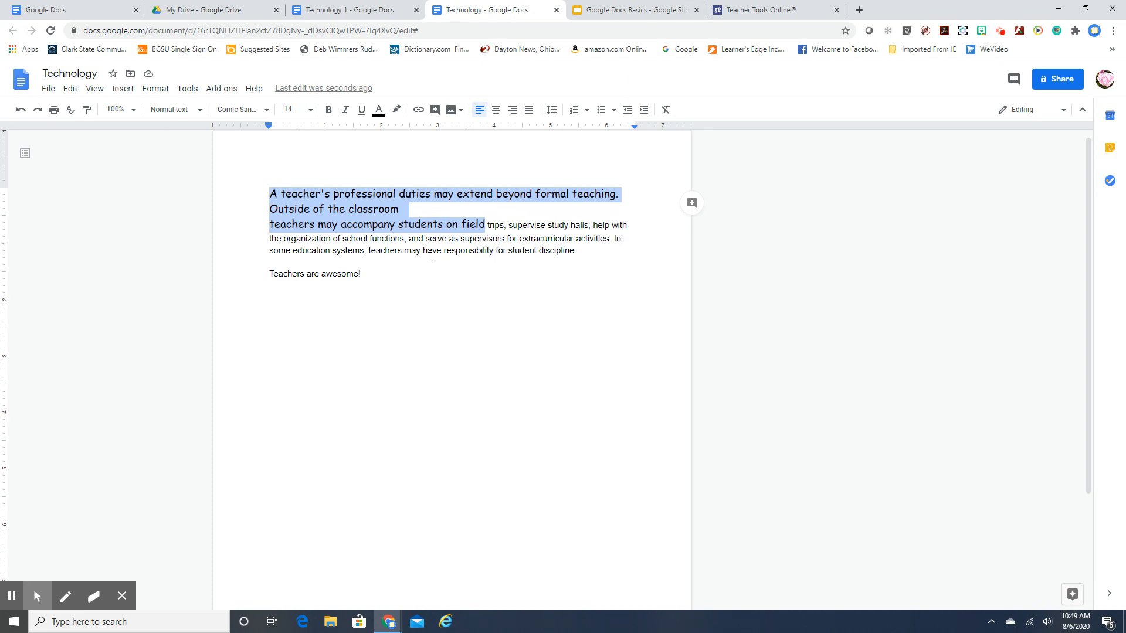
Recheck the list on the Formatting Tools slide and go back to the Technology document
click(604, 10)
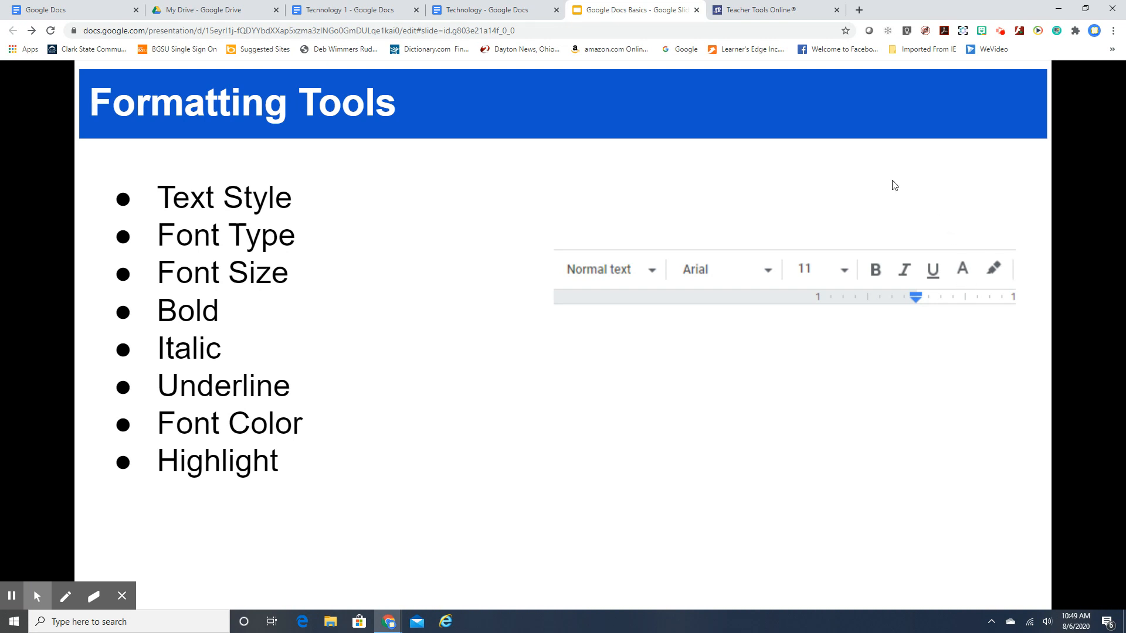
click(450, 18)
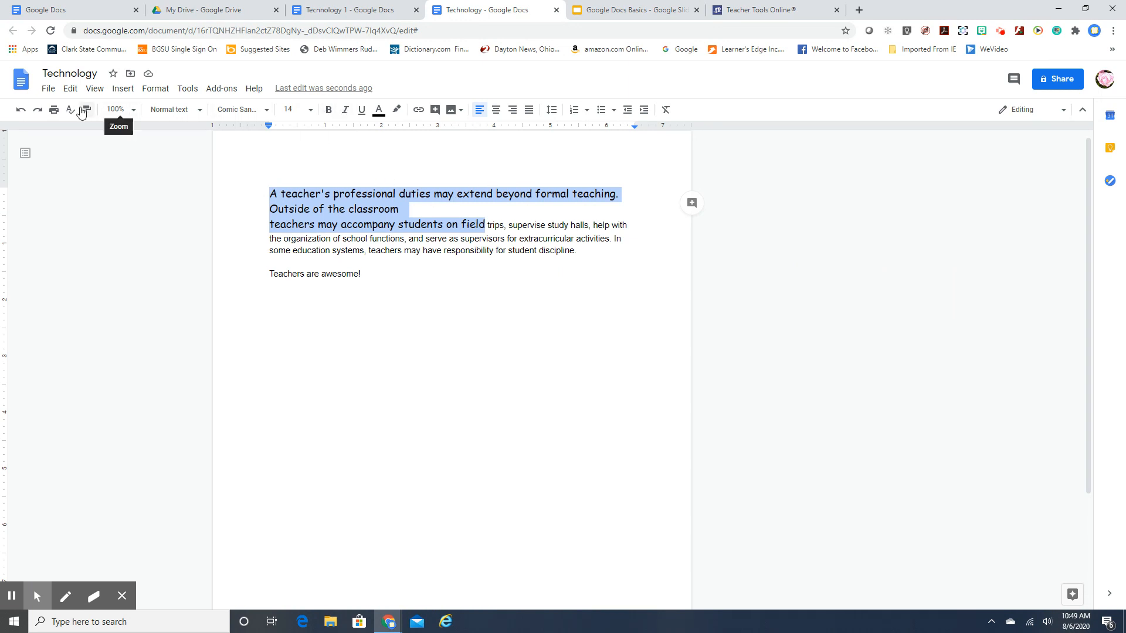
Bold the text from "A teacher's" through "field" and the words "may have" in the last sentence of the paragraph
click(329, 113)
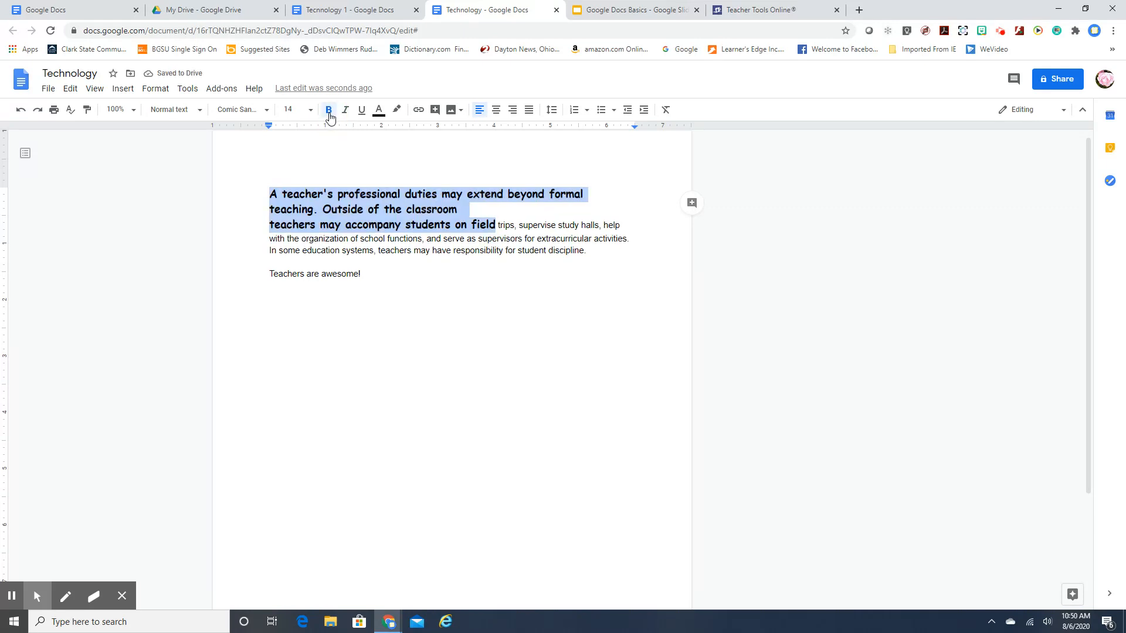
drag(451, 251, 422, 251)
click(419, 251)
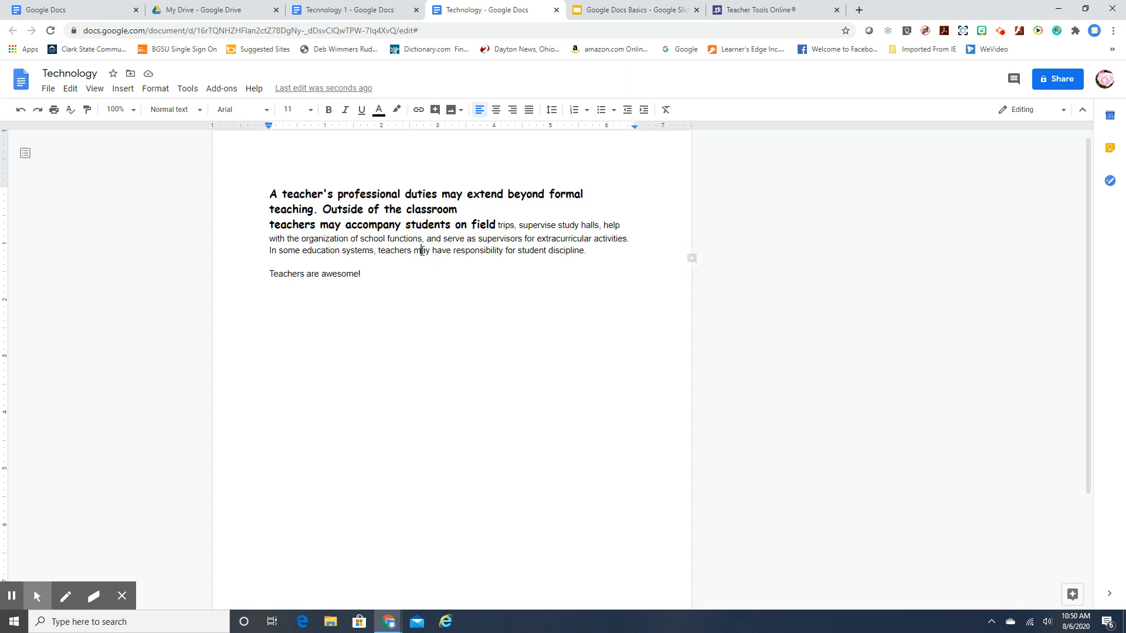
drag(414, 251, 453, 252)
click(329, 111)
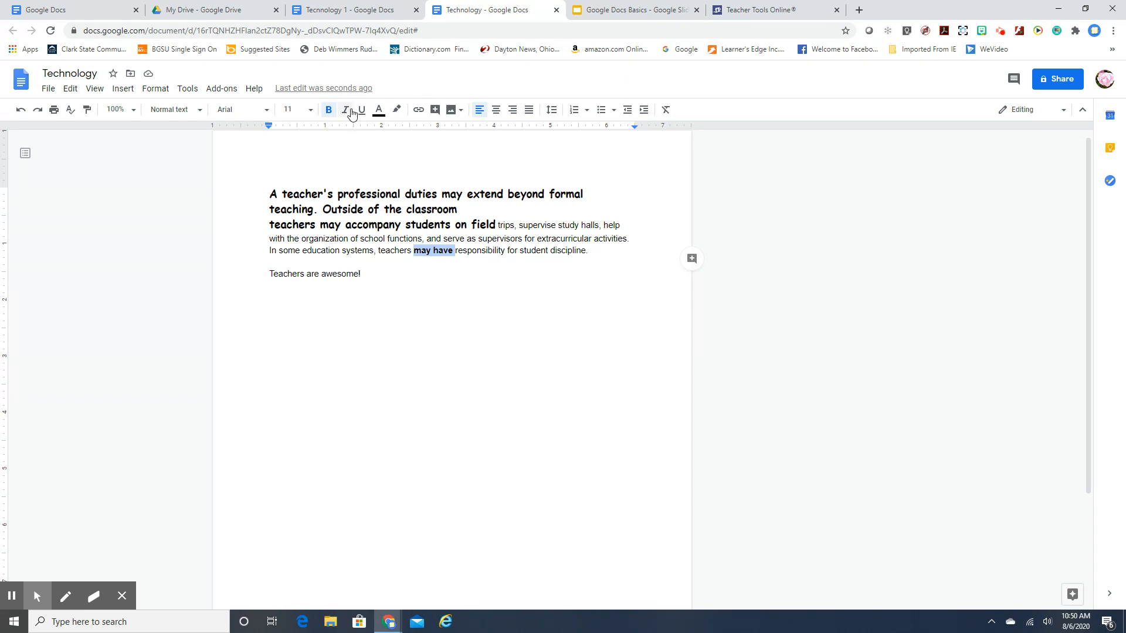
Try "may have" without bold, make it italic, underlined and dark red, and turn bold back on
click(332, 110)
click(346, 109)
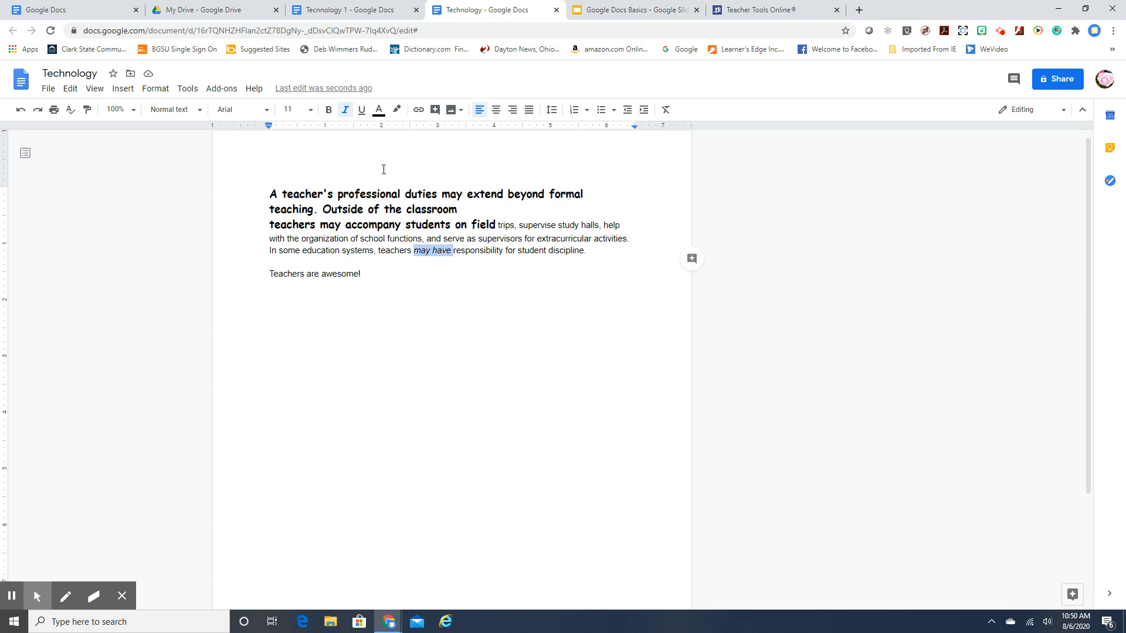
click(358, 112)
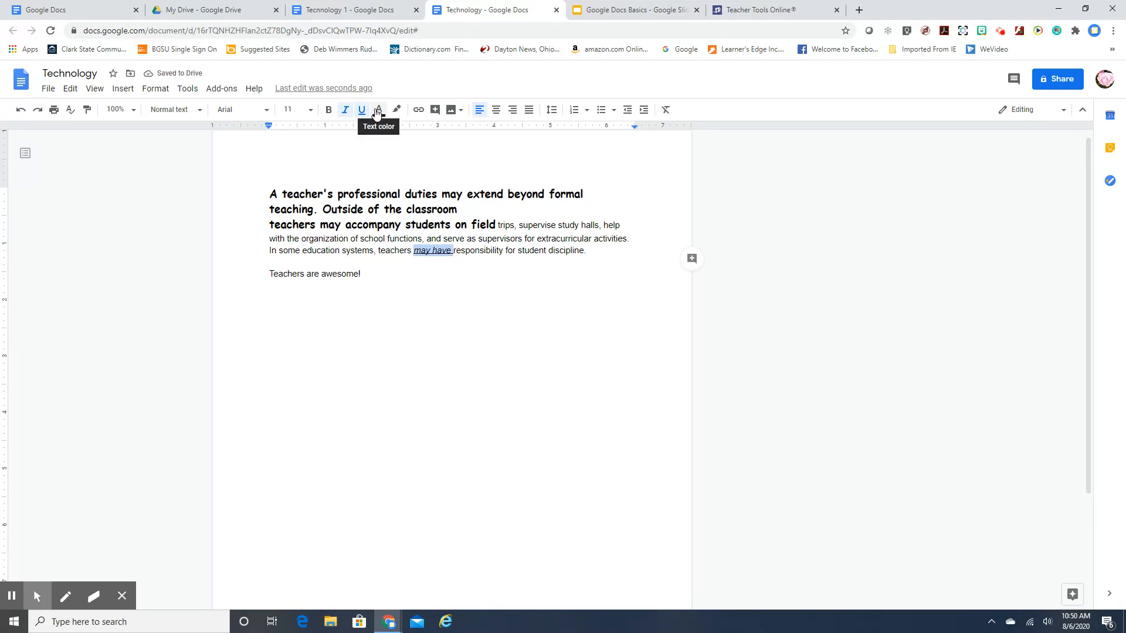
click(378, 110)
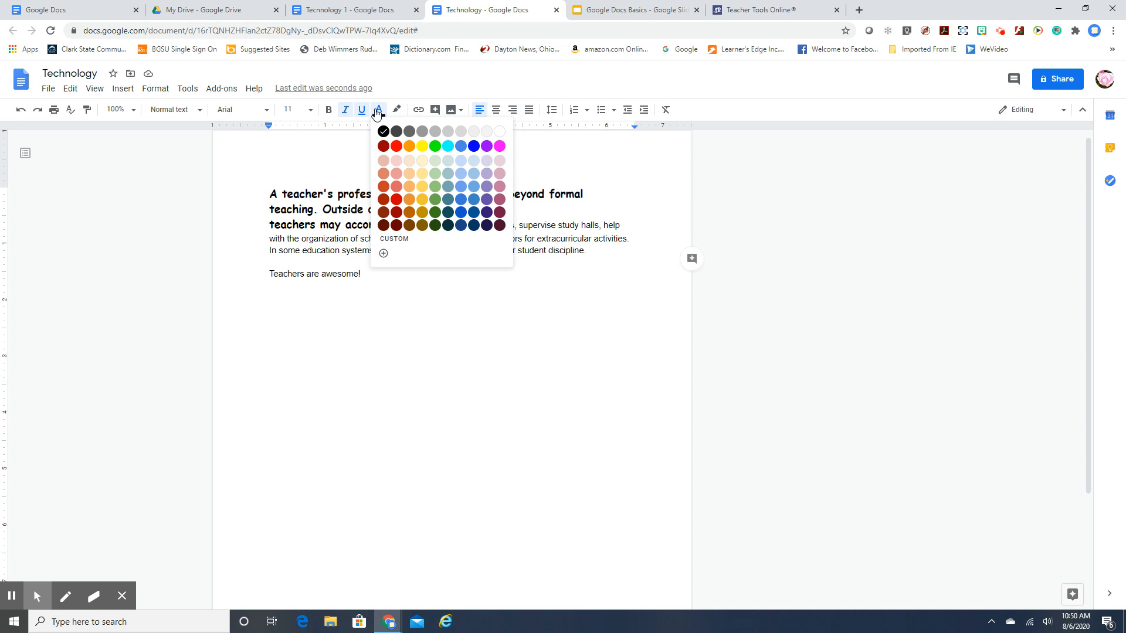
click(396, 199)
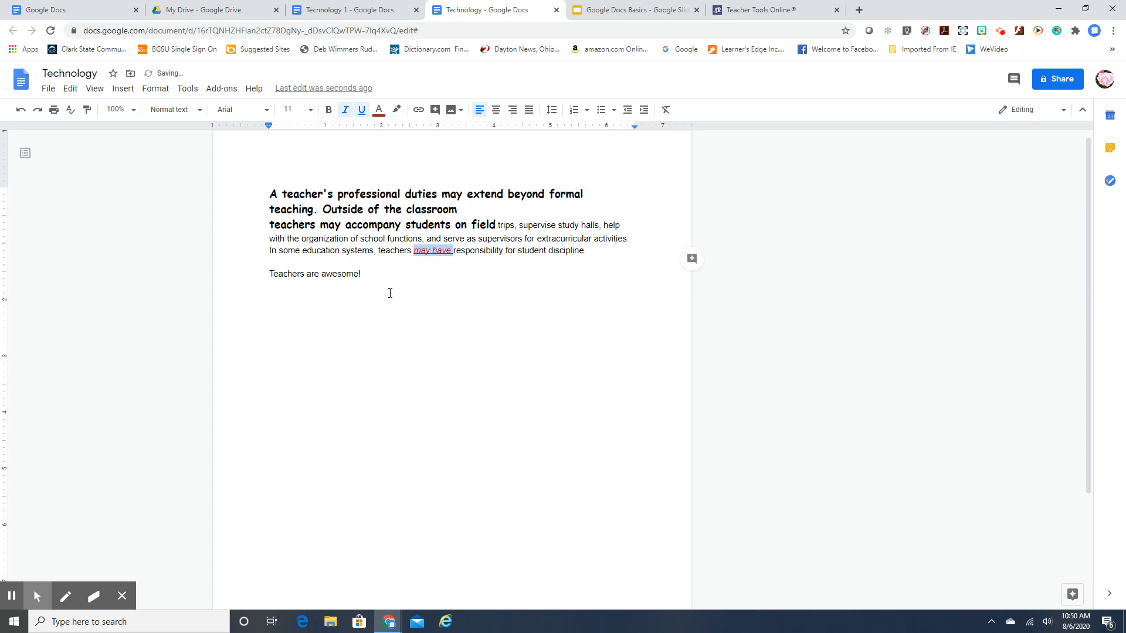
click(329, 109)
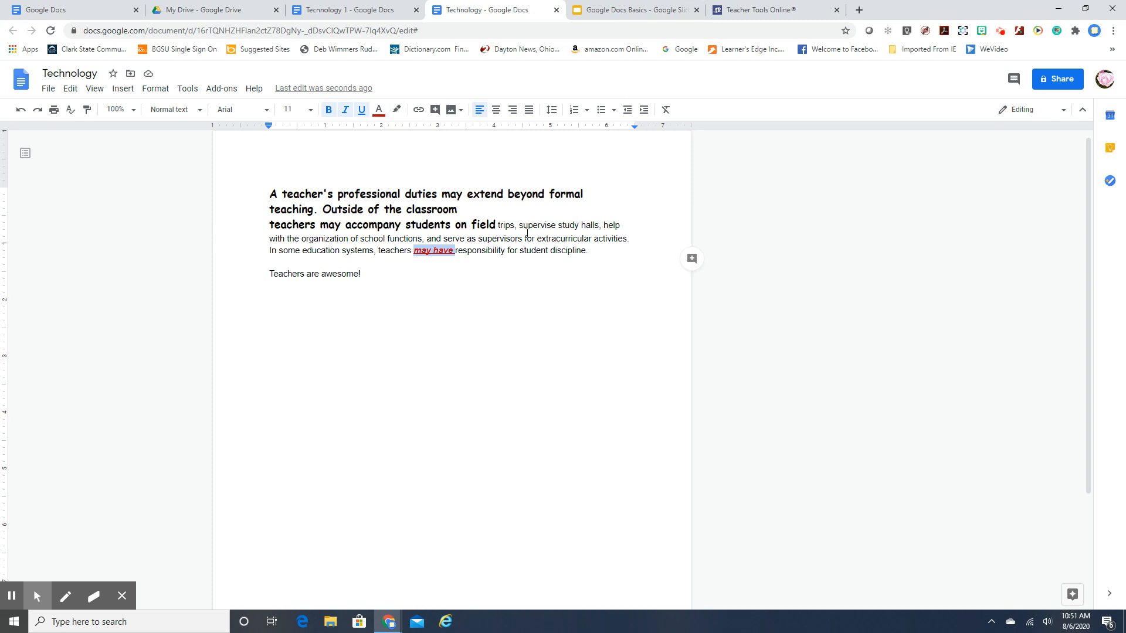
Highlight "may have" and "supervisors for extracurricular activities." in yellow
click(397, 109)
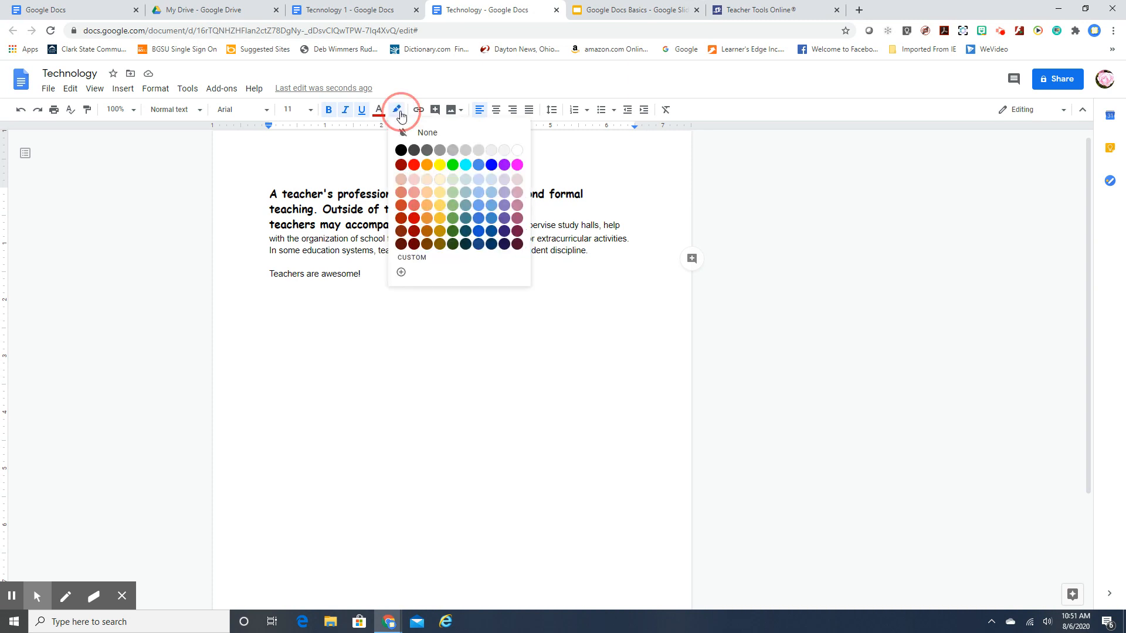
click(441, 162)
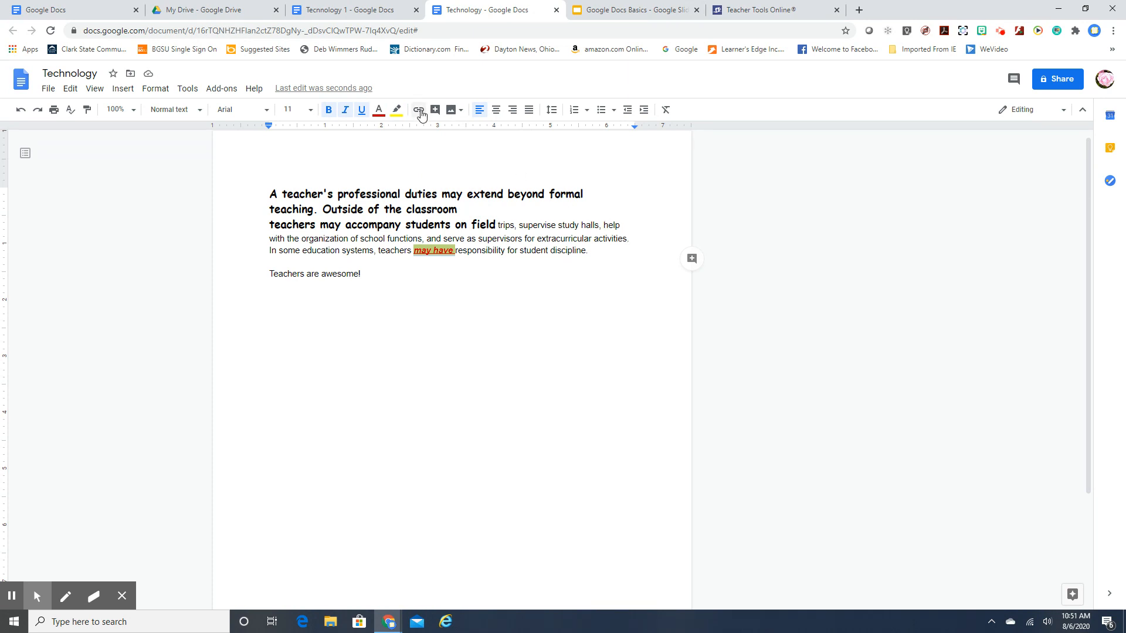
click(632, 239)
drag(631, 238, 478, 238)
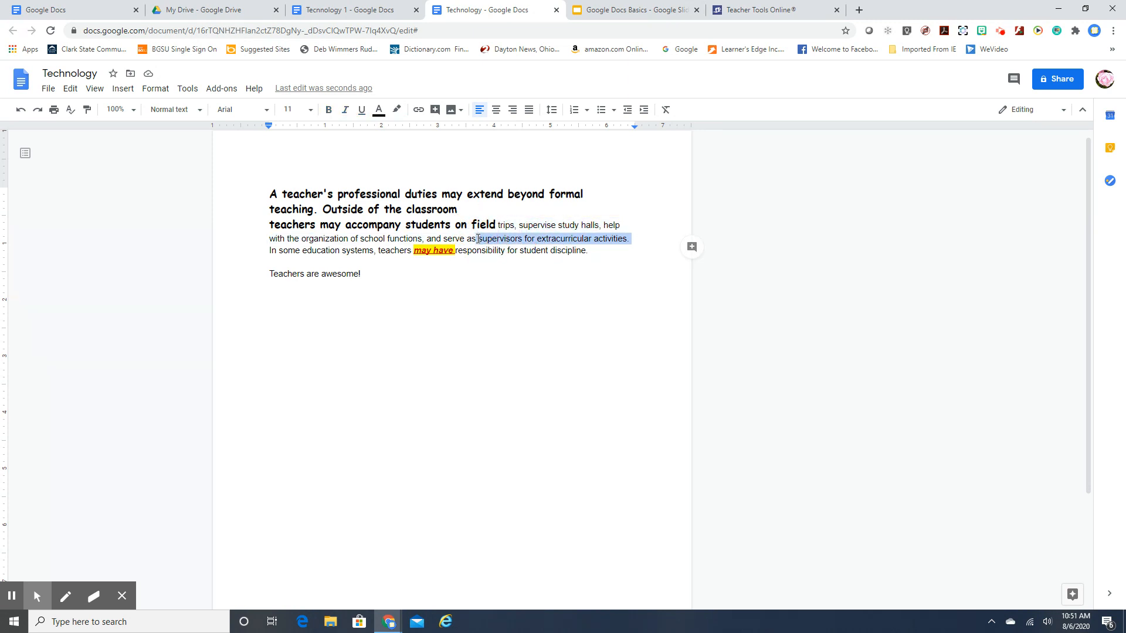
click(397, 110)
click(440, 164)
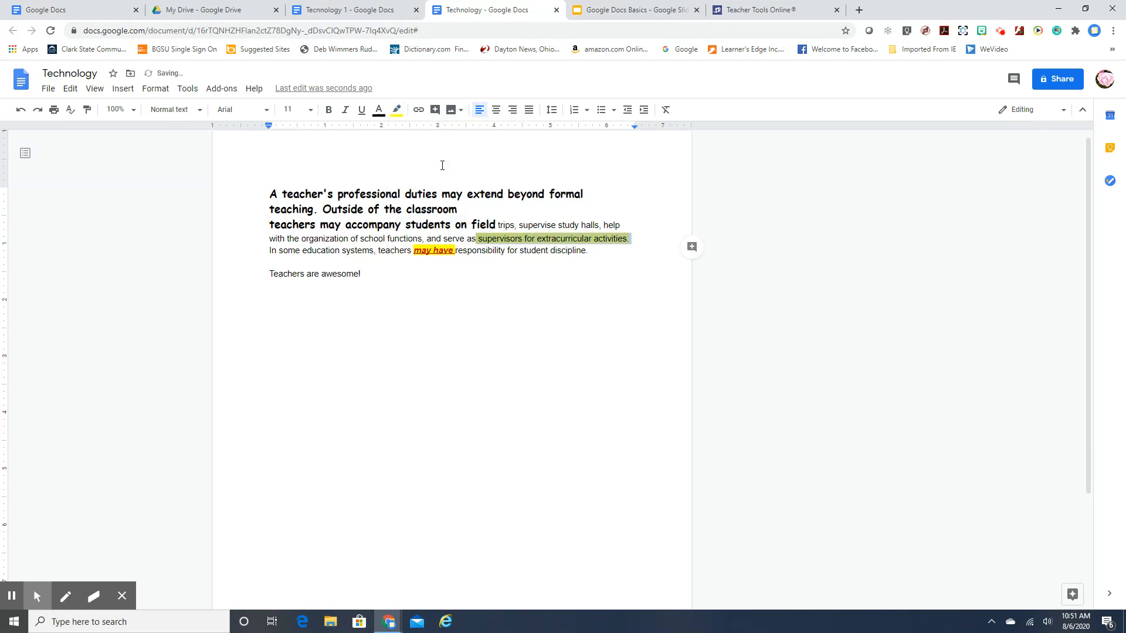
click(479, 338)
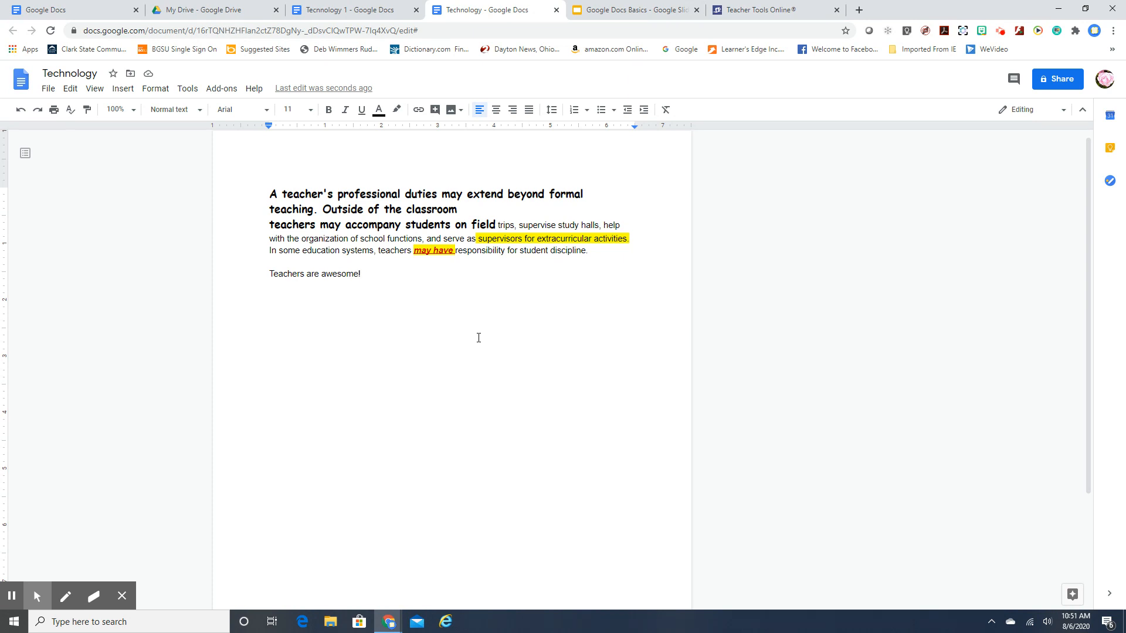
Show the Insert Tools slide of the Google Docs Basics presentation and return to the Technology document
click(591, 10)
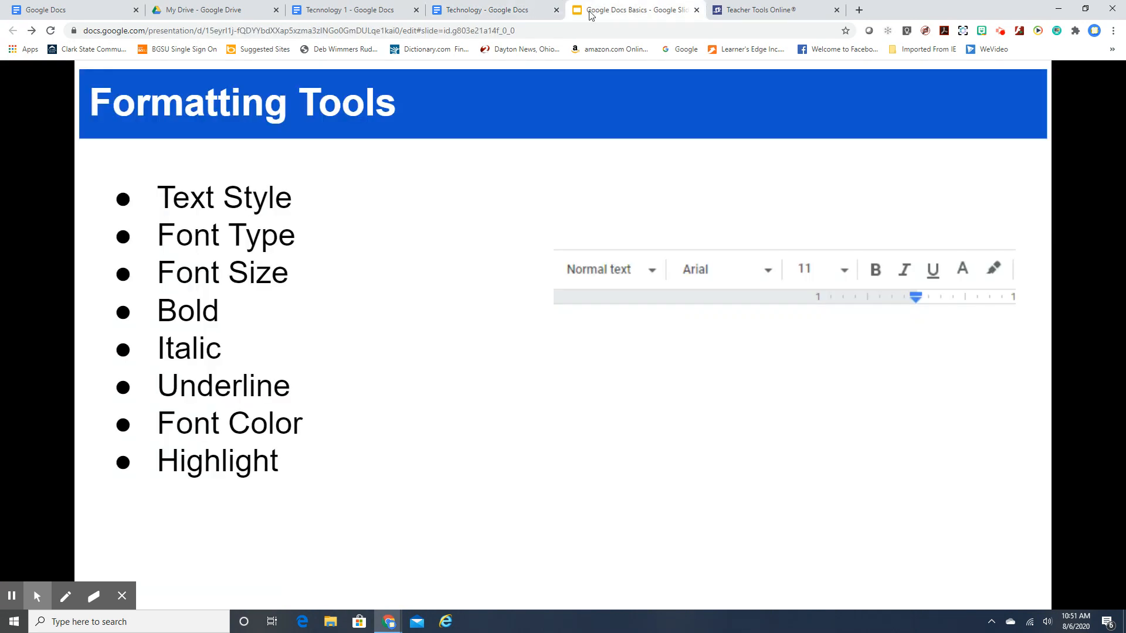
click(445, 486)
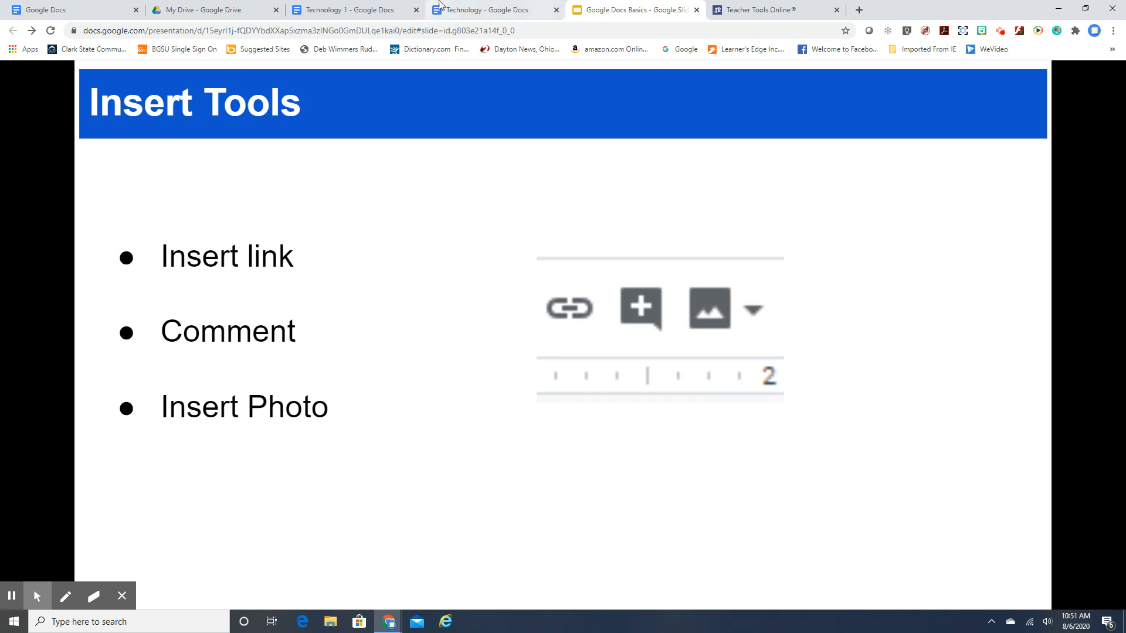
click(465, 11)
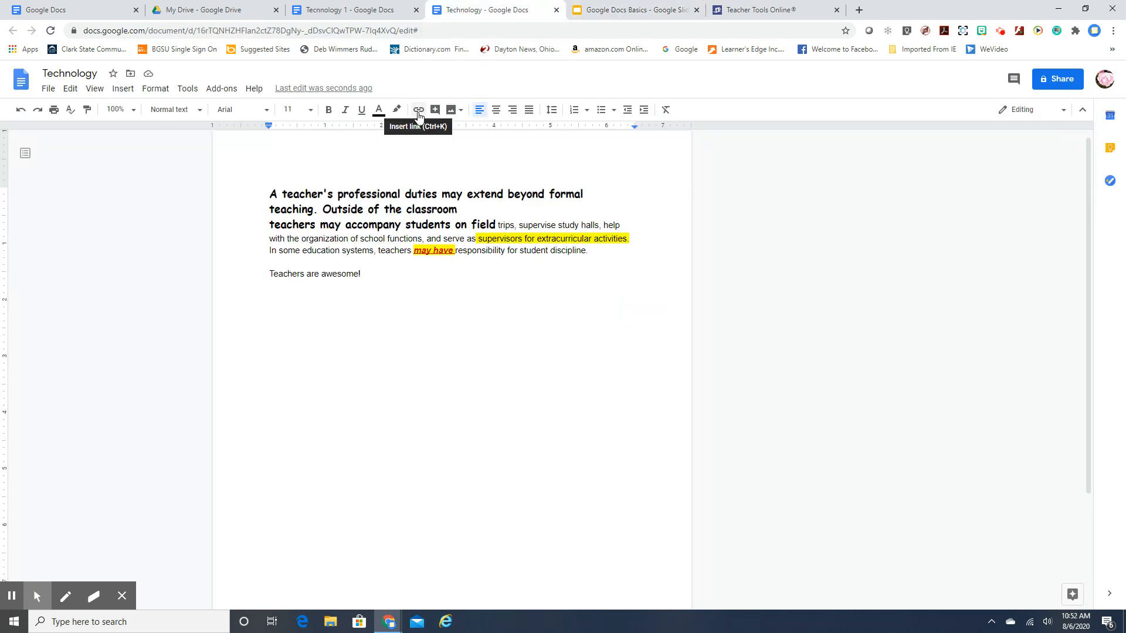
Switch to the Teacher Tools Online website and copy its full web address
click(740, 17)
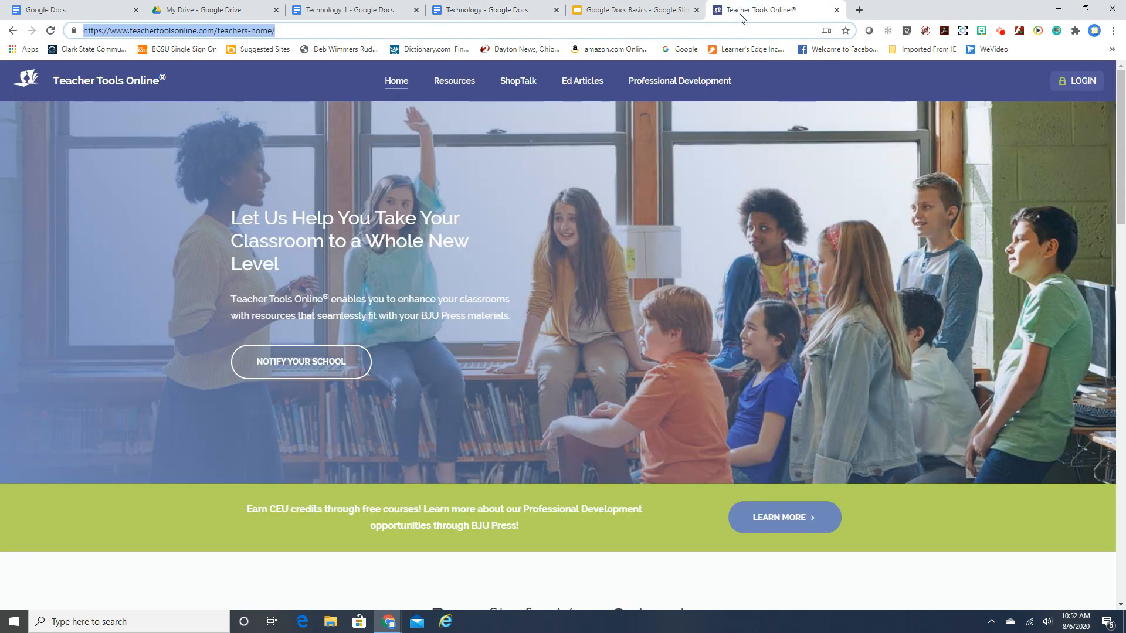
drag(297, 27, 74, 27)
key(ctrl+c)
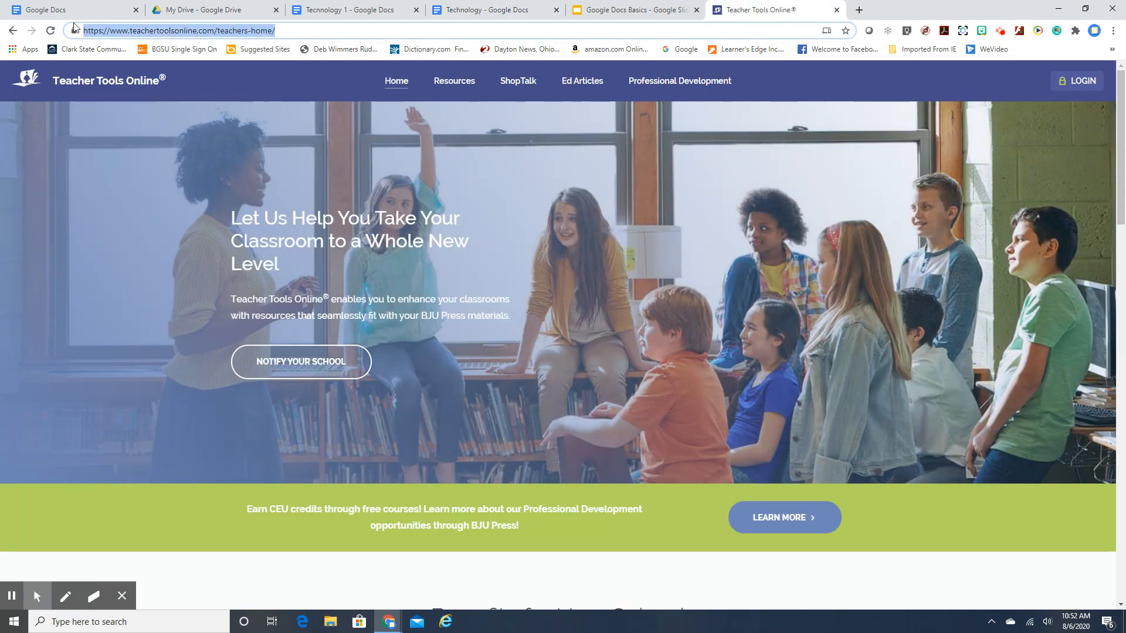
right_click(129, 34)
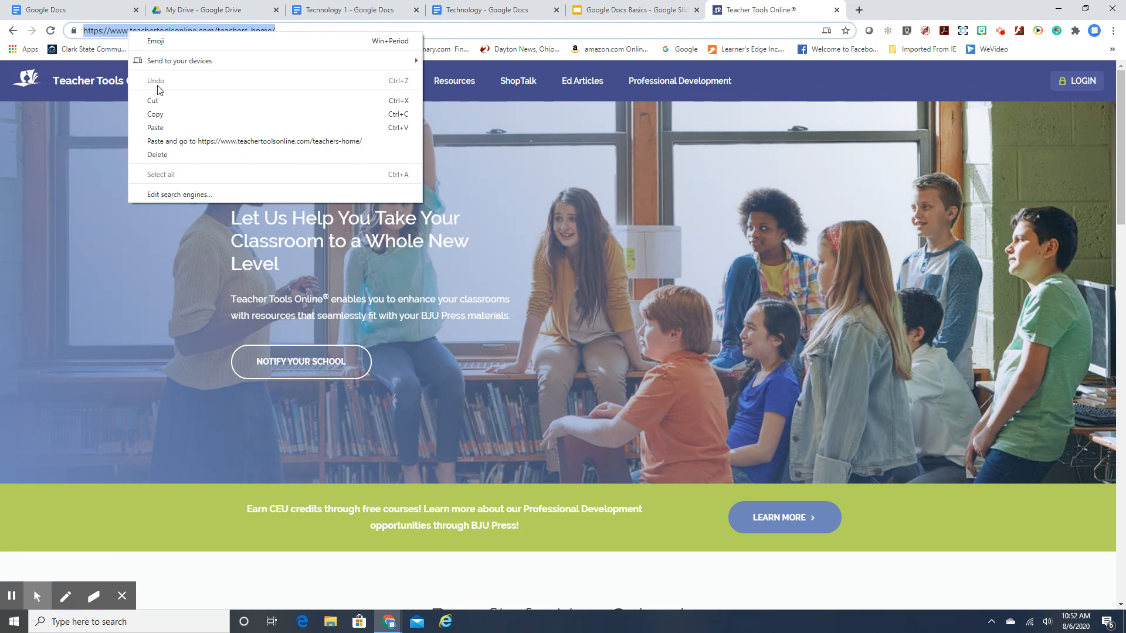
click(176, 115)
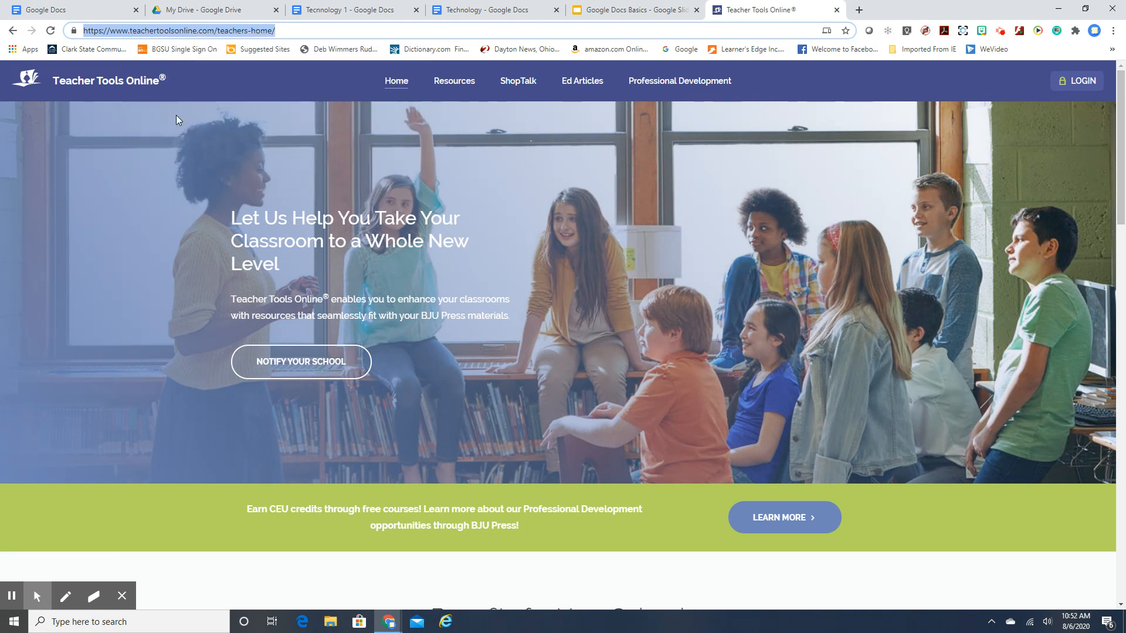
Paste the copied address on a new line below "Teachers are awesome!" in the Technology document
click(484, 12)
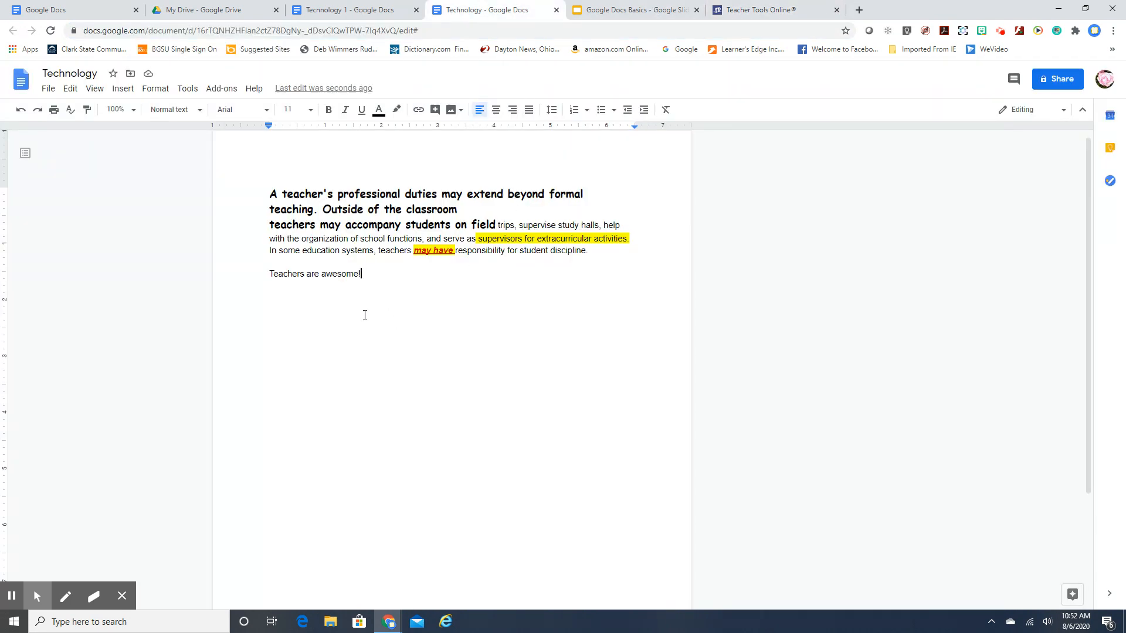
key(Return)
right_click(365, 315)
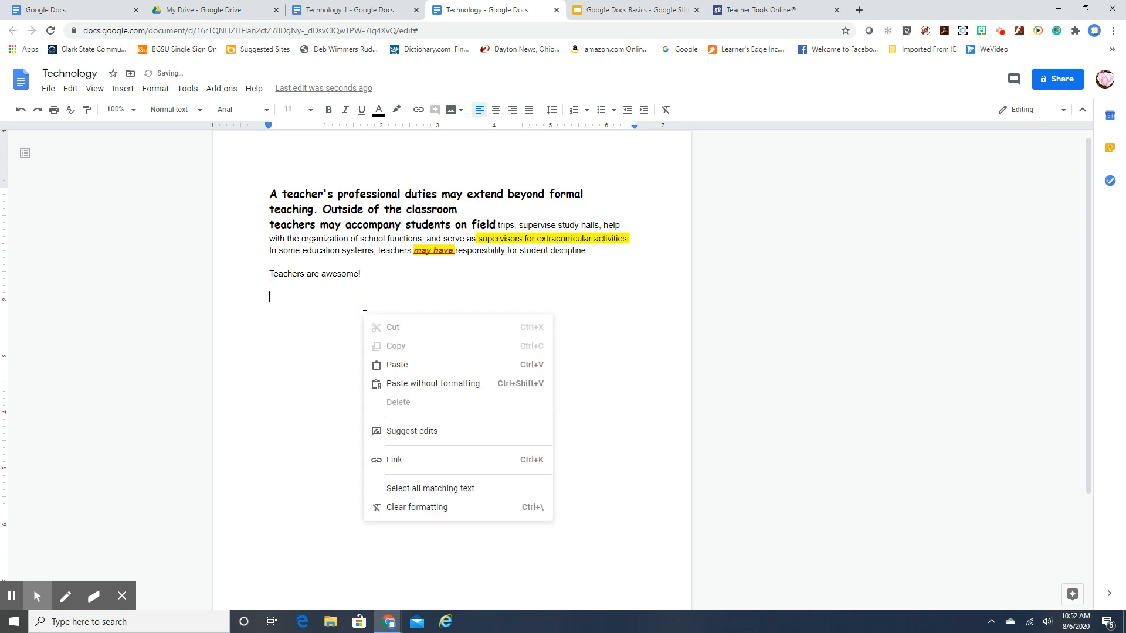
click(378, 366)
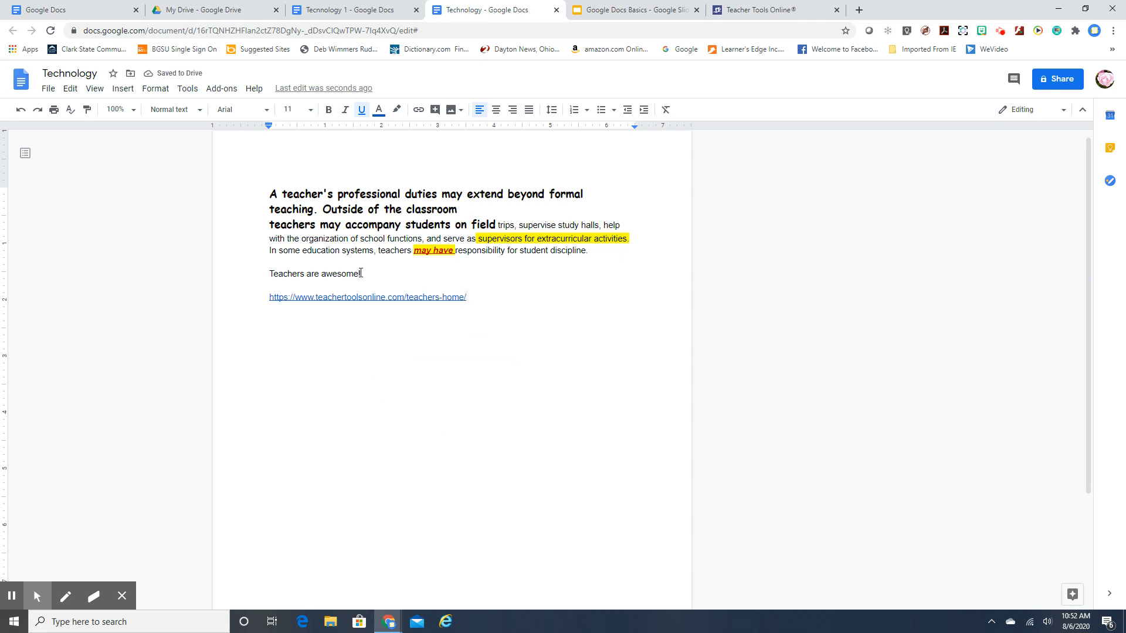
Link the text "Teachers are awesome!" to the copied Teacher Tools Online address
drag(361, 273, 266, 270)
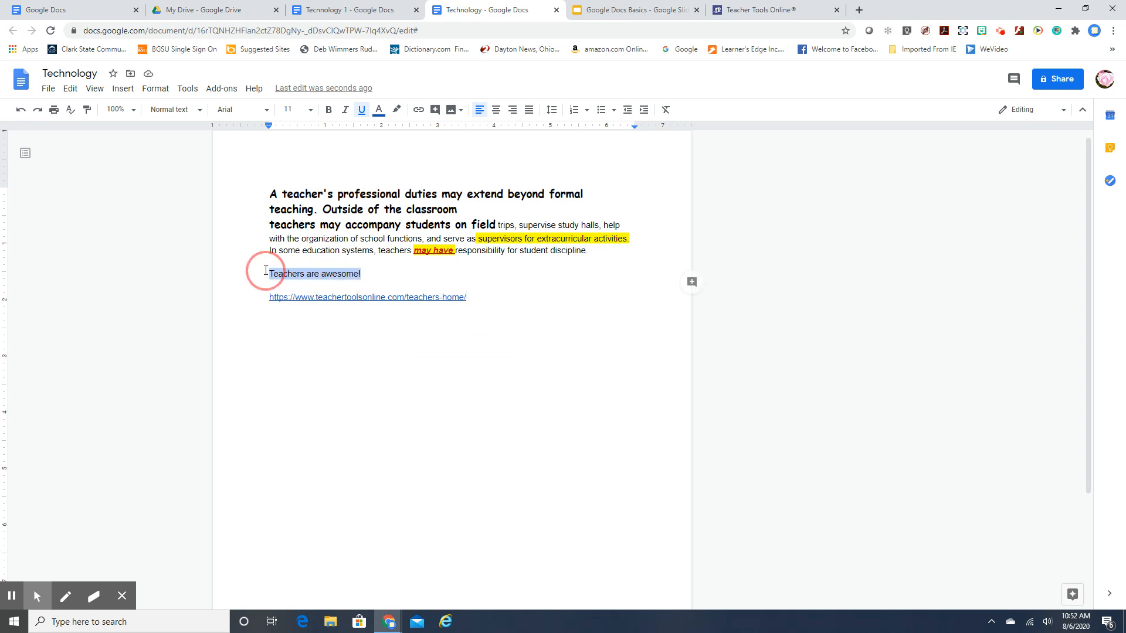
click(419, 110)
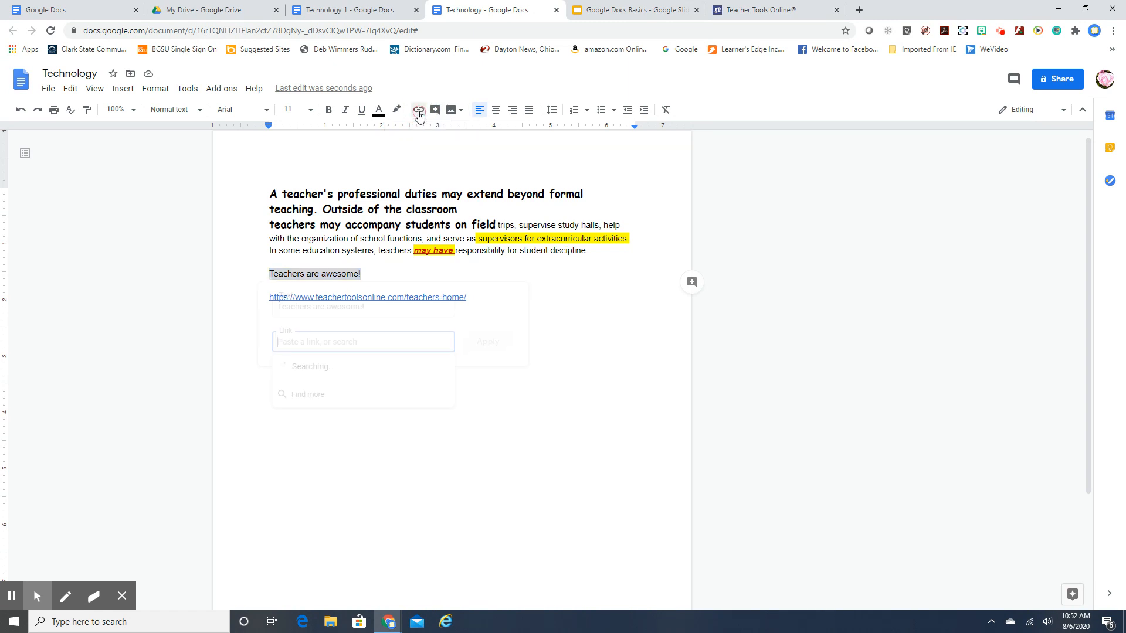
right_click(332, 339)
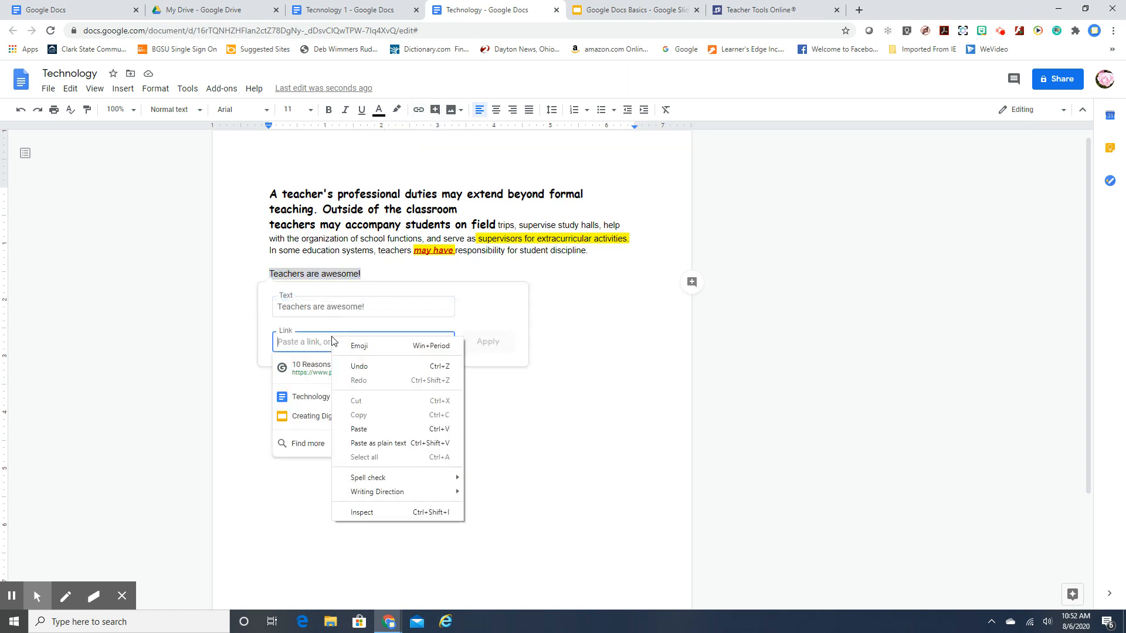
click(375, 434)
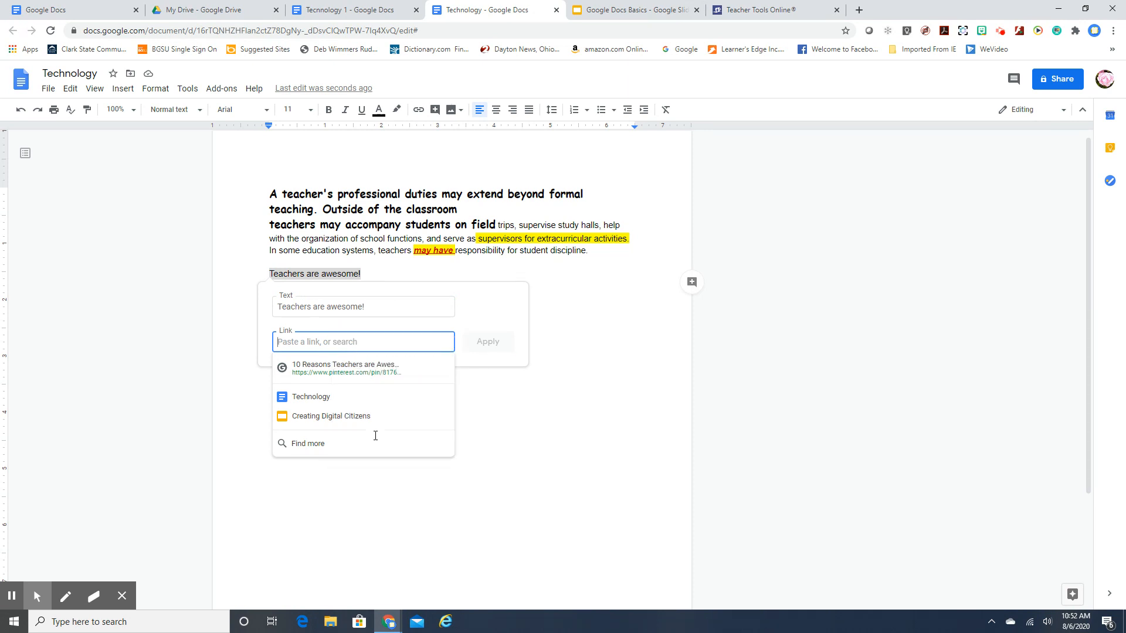
click(490, 342)
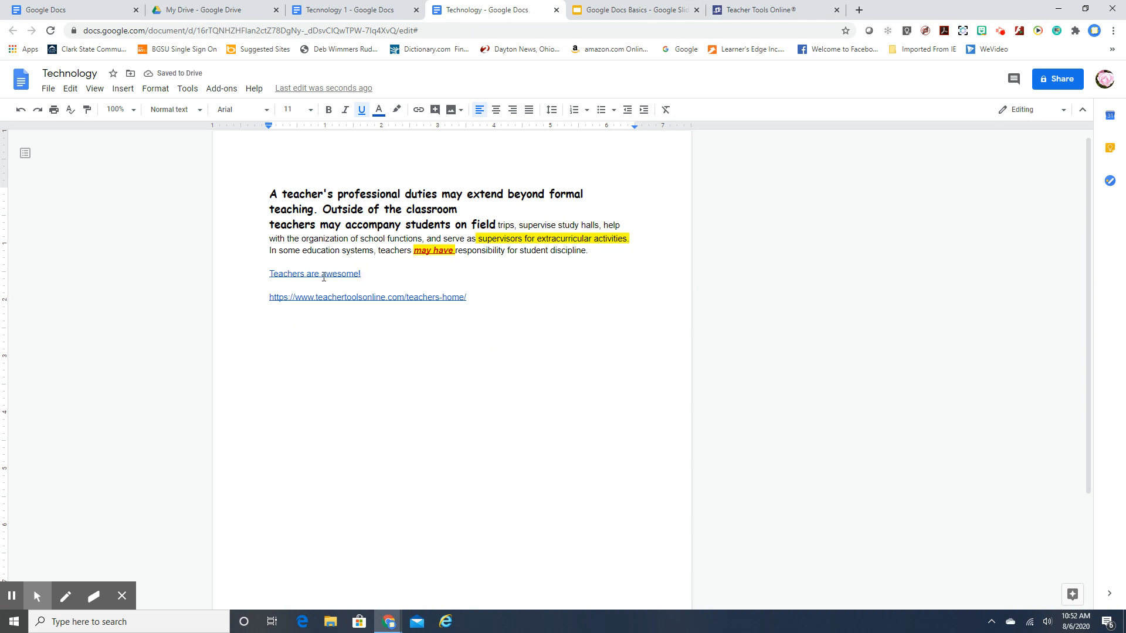
Start a comment on the word "supervisors" with the text "Nice job!"
click(467, 301)
key(Return)
click(522, 240)
click(436, 111)
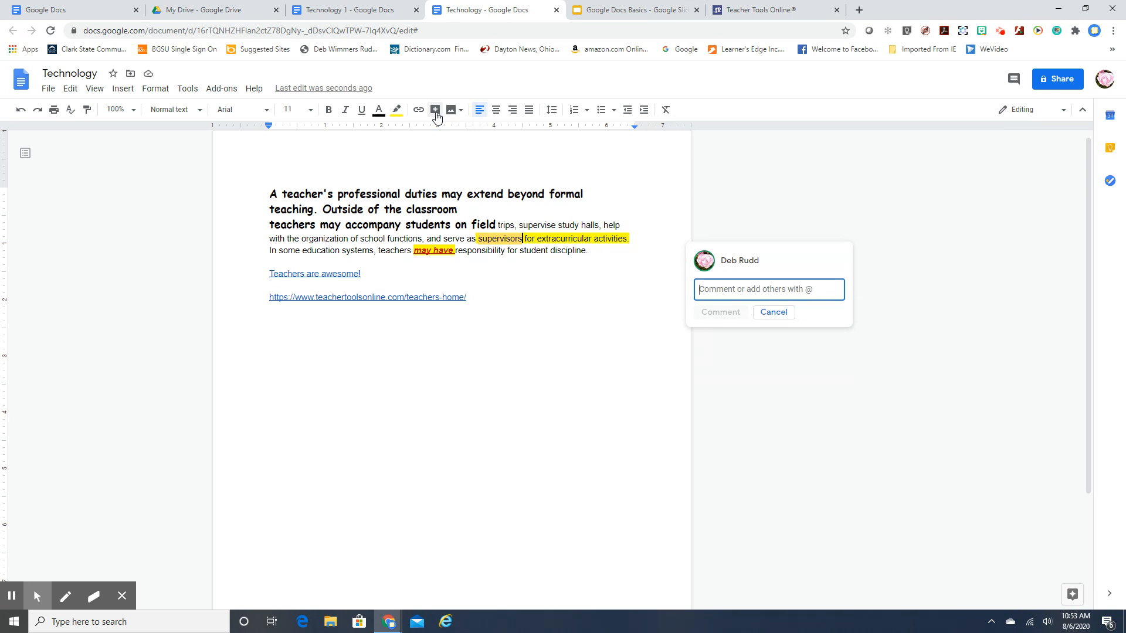
text(Nice job!)
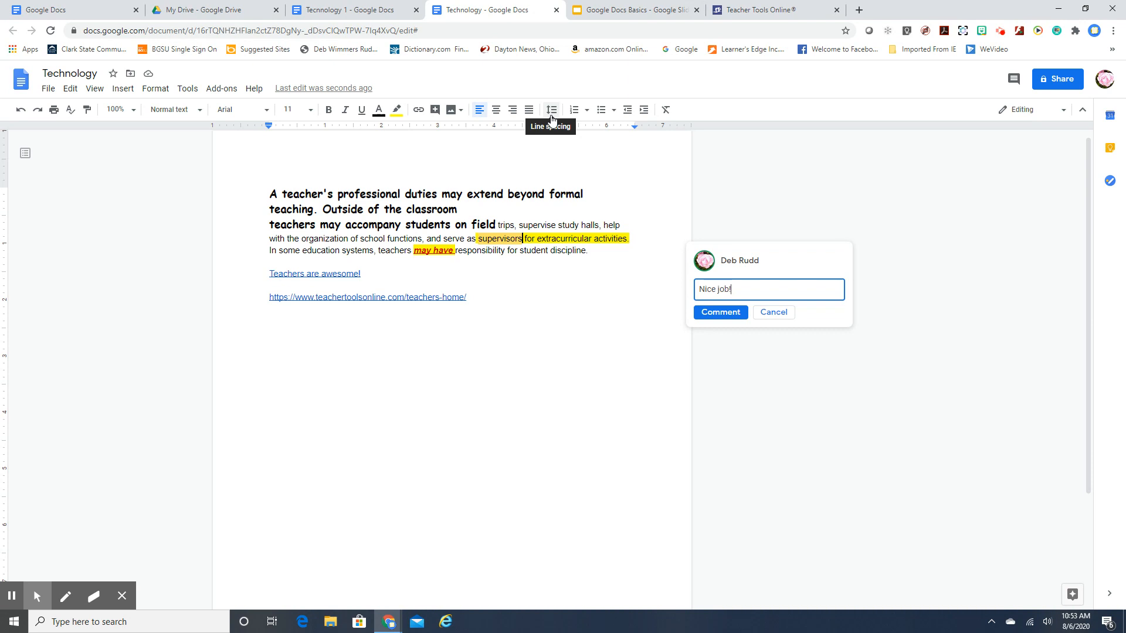
Mention a contact from the suggestions on a new line below "Nice job!" in the comment on "supervisors"
key(Return)
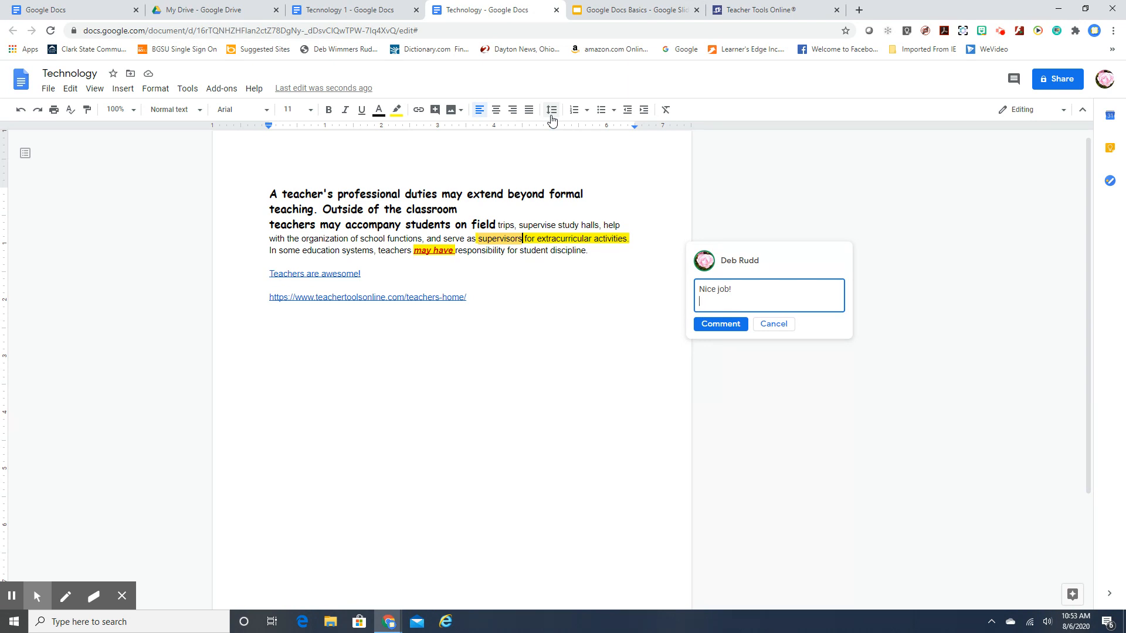
text(+)
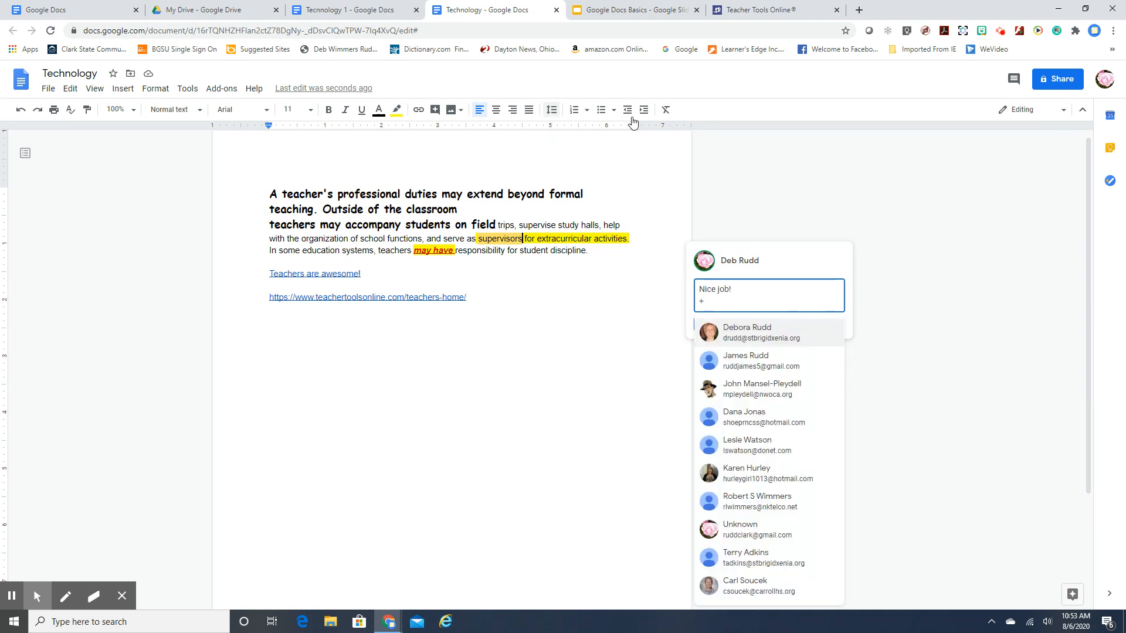
click(897, 295)
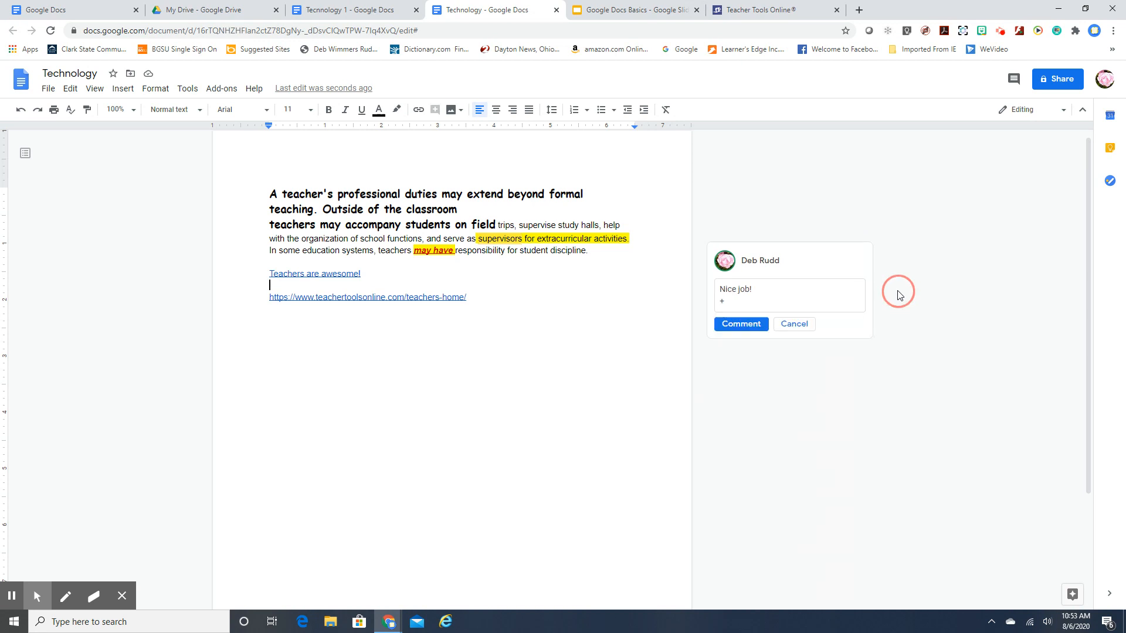
click(731, 304)
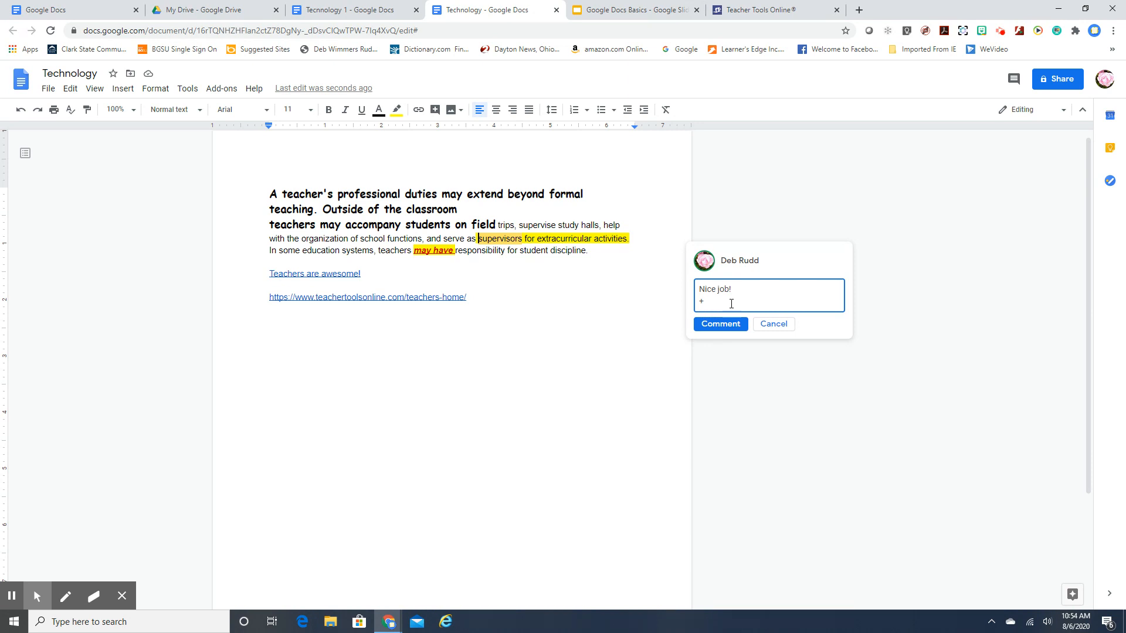
text(drud)
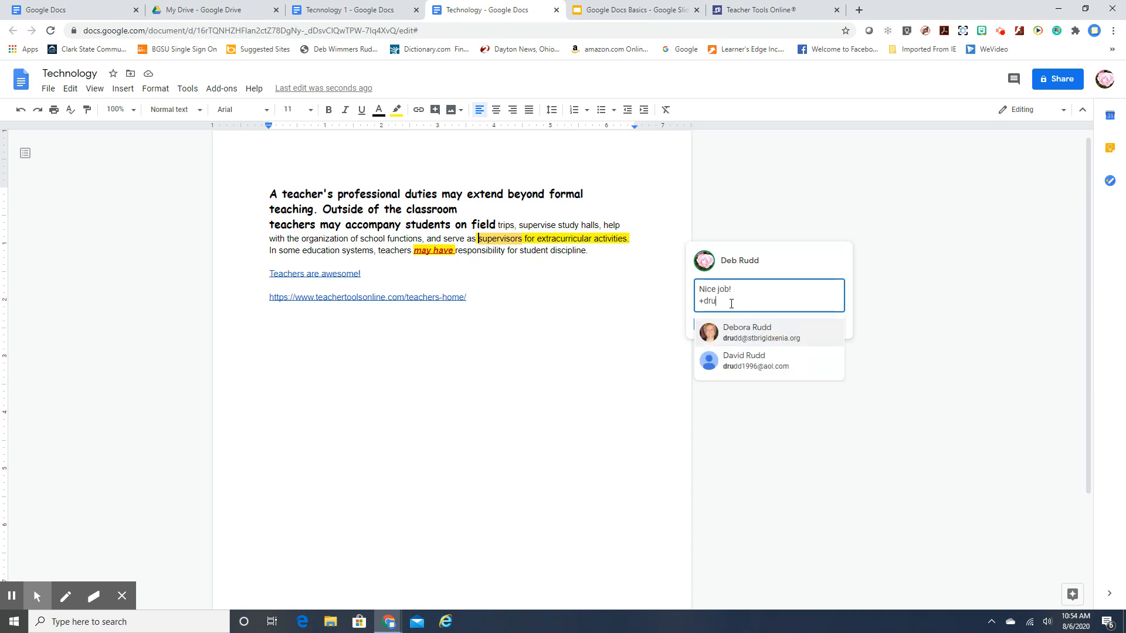
click(738, 338)
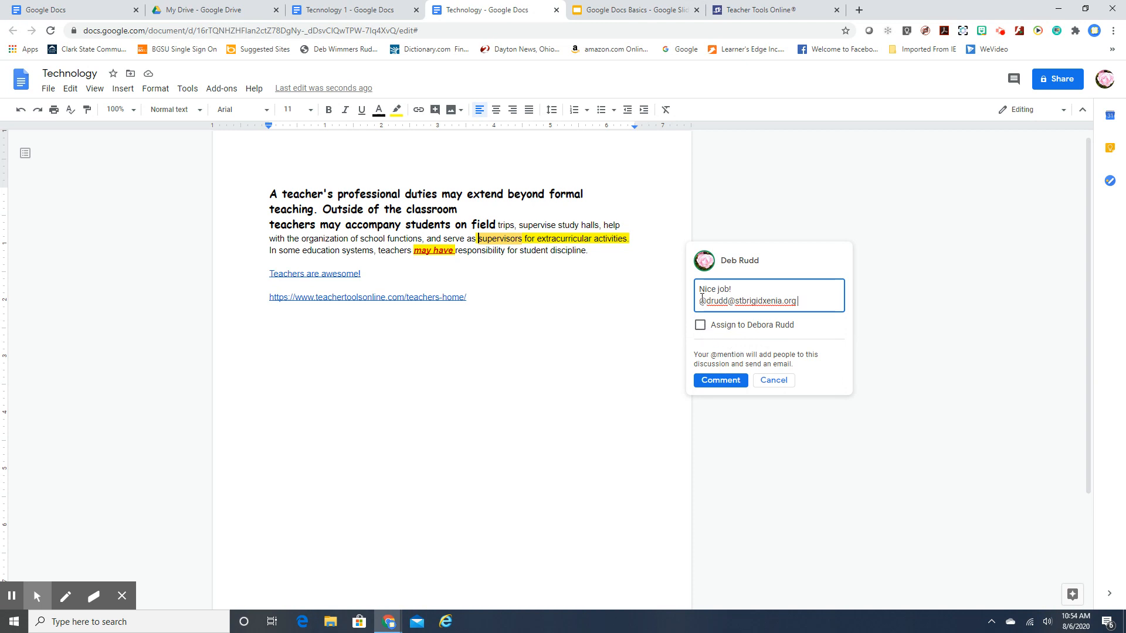
Assign the comment to the mentioned contact and share the file with that person with Comment access
click(703, 328)
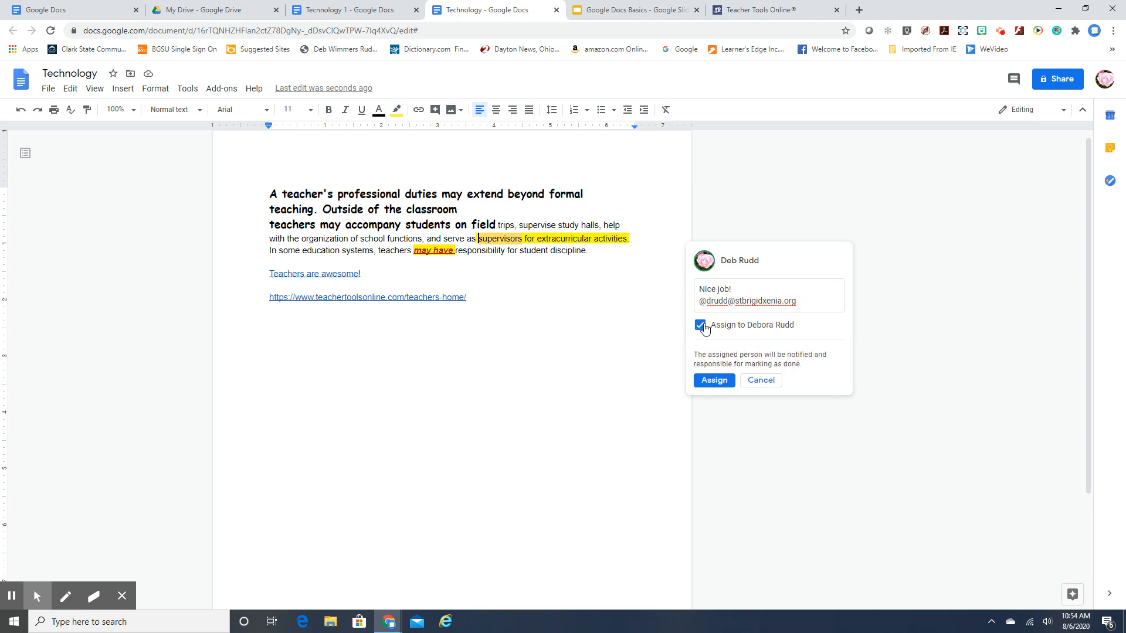
click(714, 381)
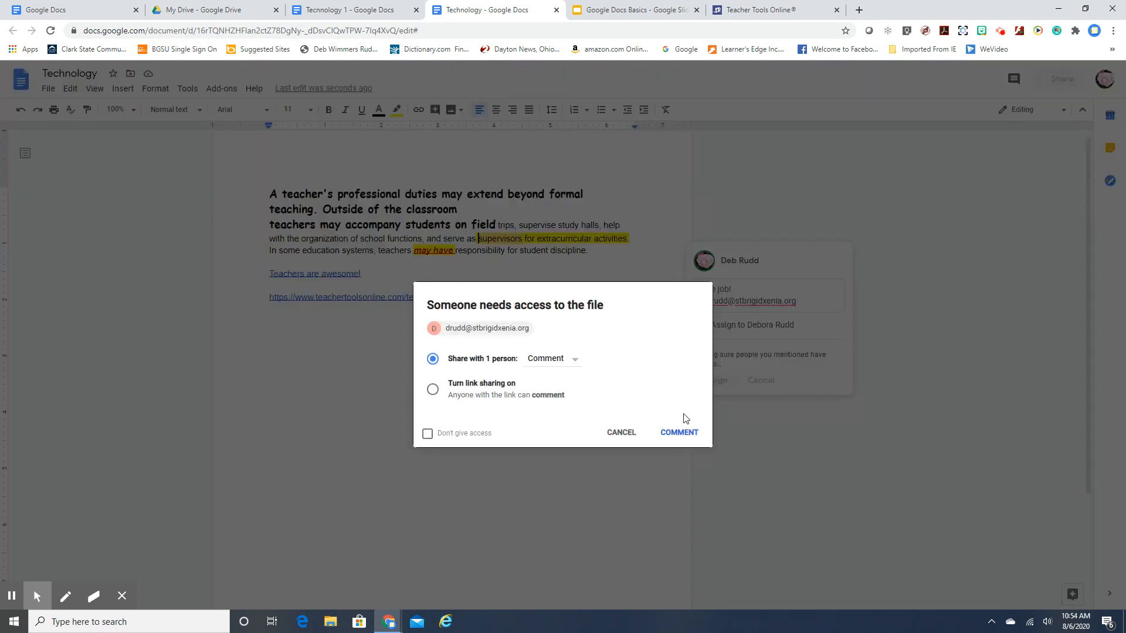
click(683, 432)
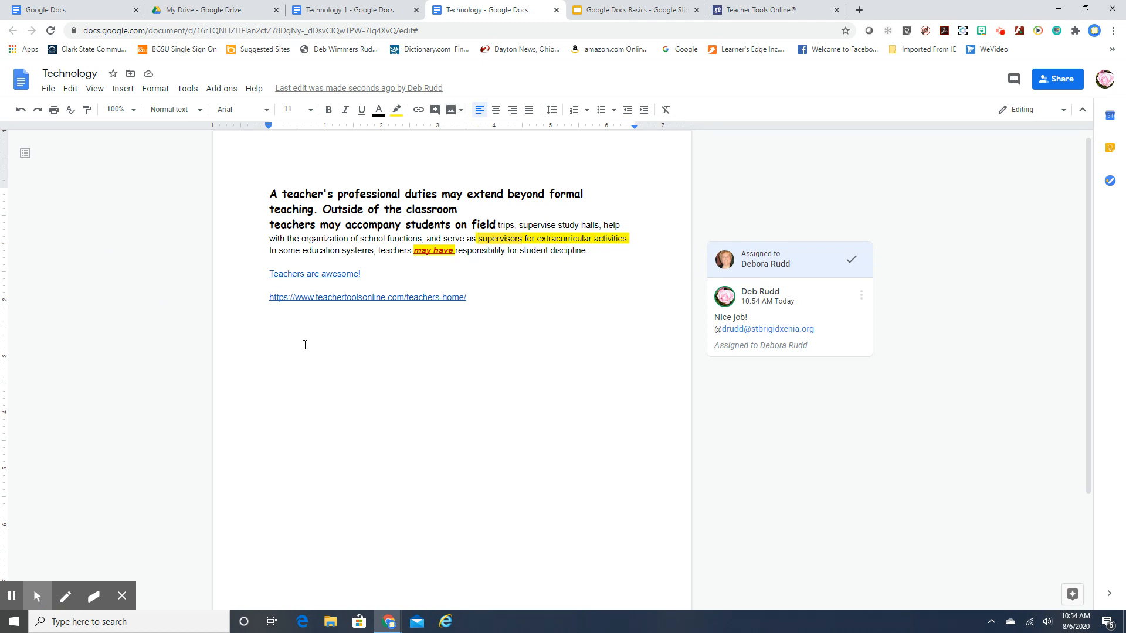
Add a new line below the pasted web address and search the web for "teacher" images
click(477, 308)
key(Return)
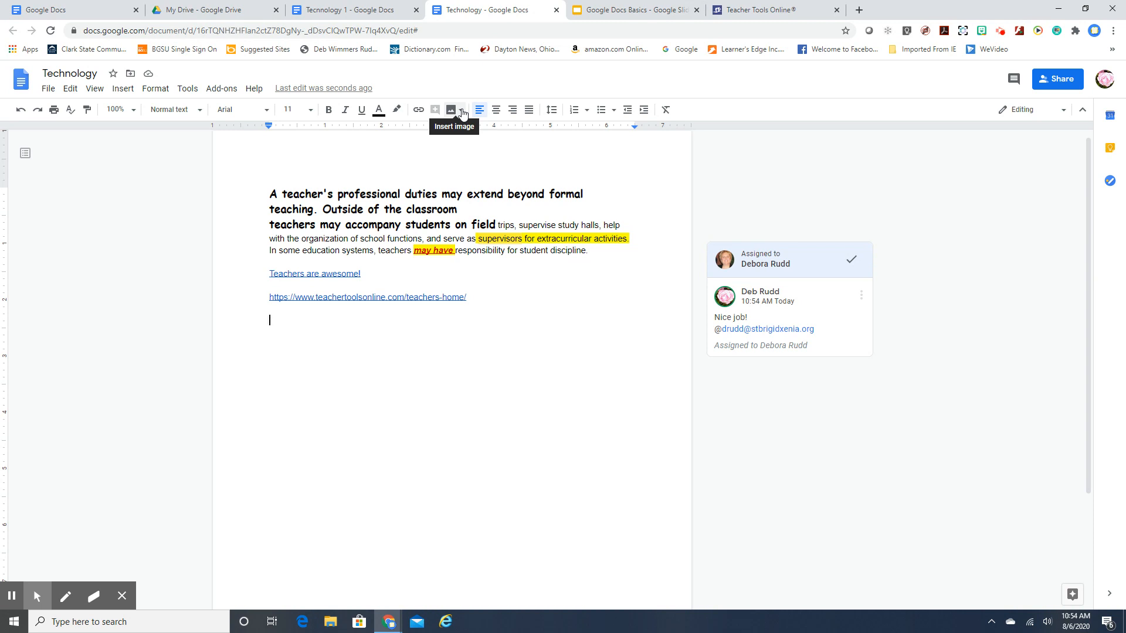
click(463, 112)
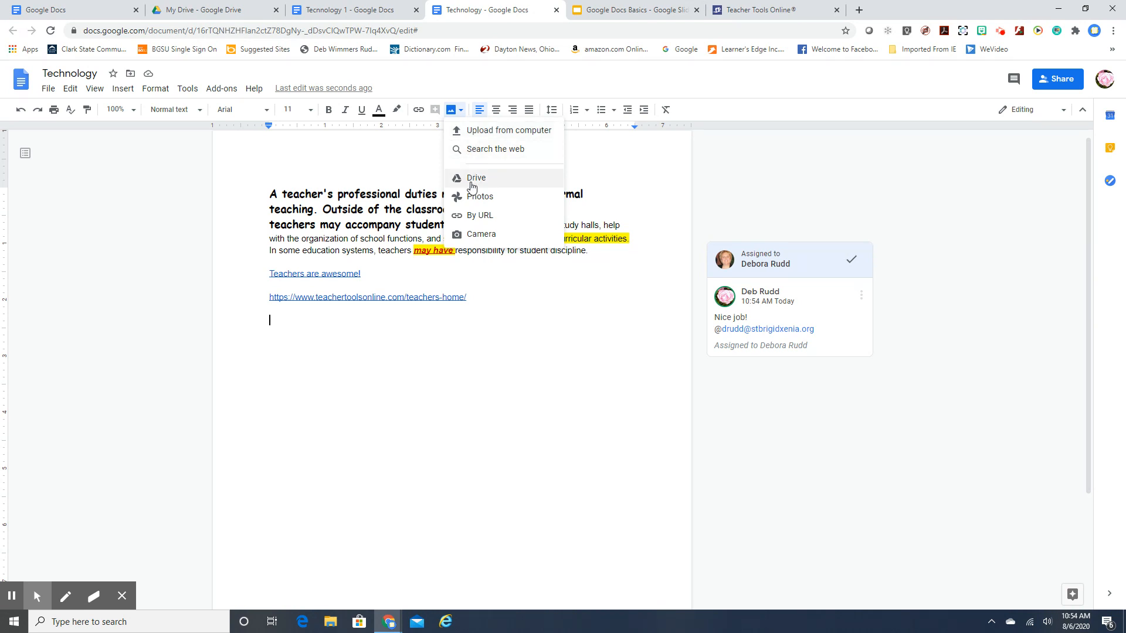
click(493, 152)
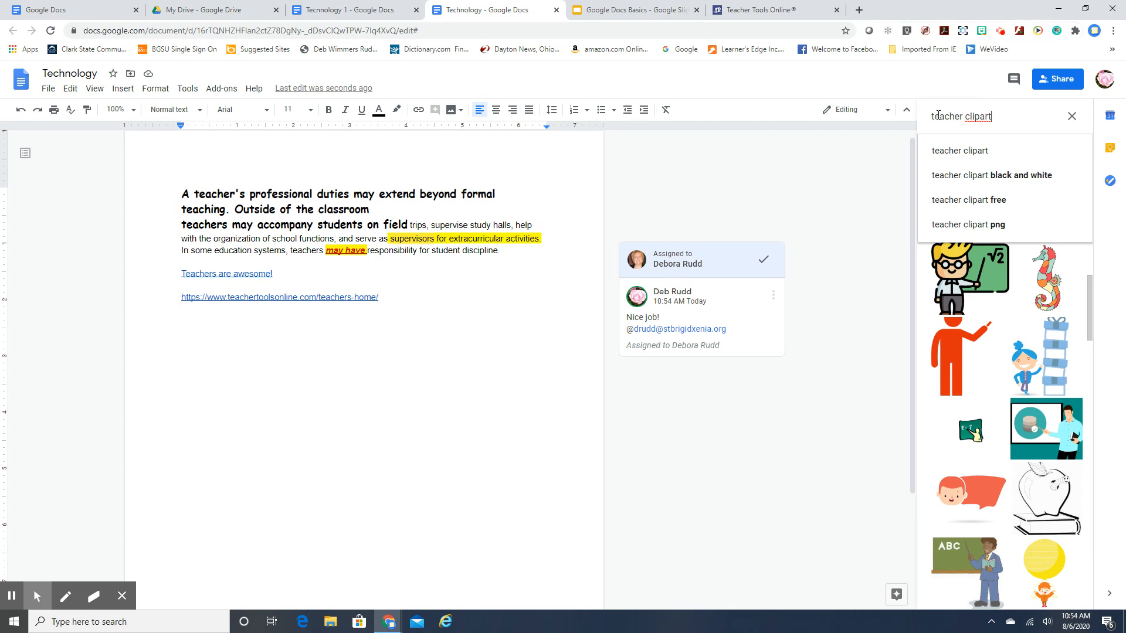
drag(992, 116, 970, 114)
key(BackSpace)
key(BackSpace)
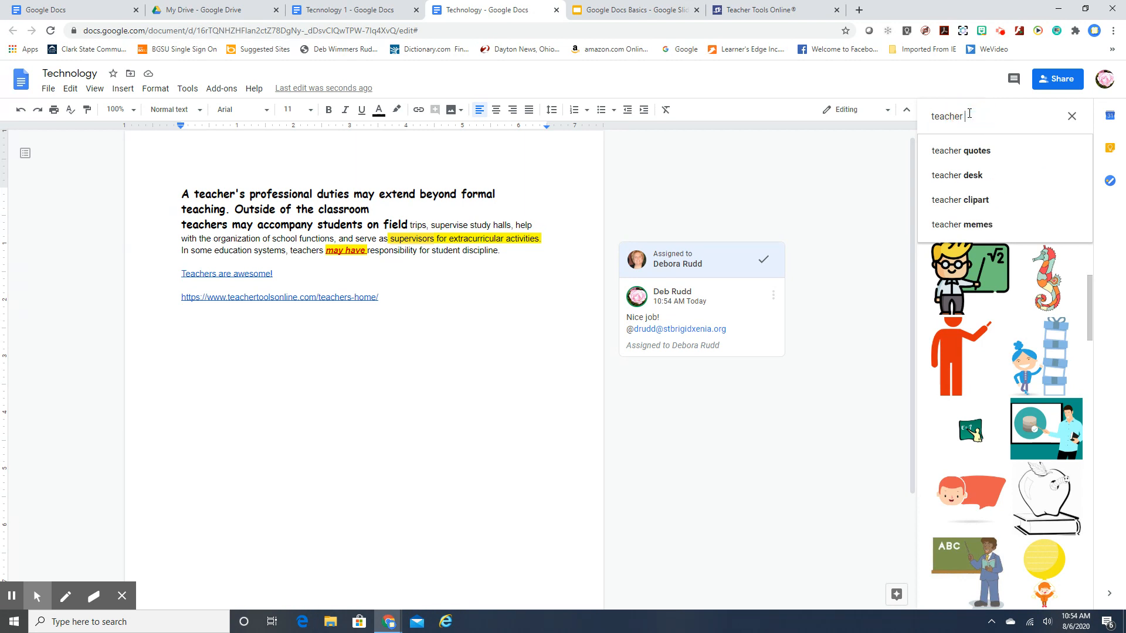
key(Return)
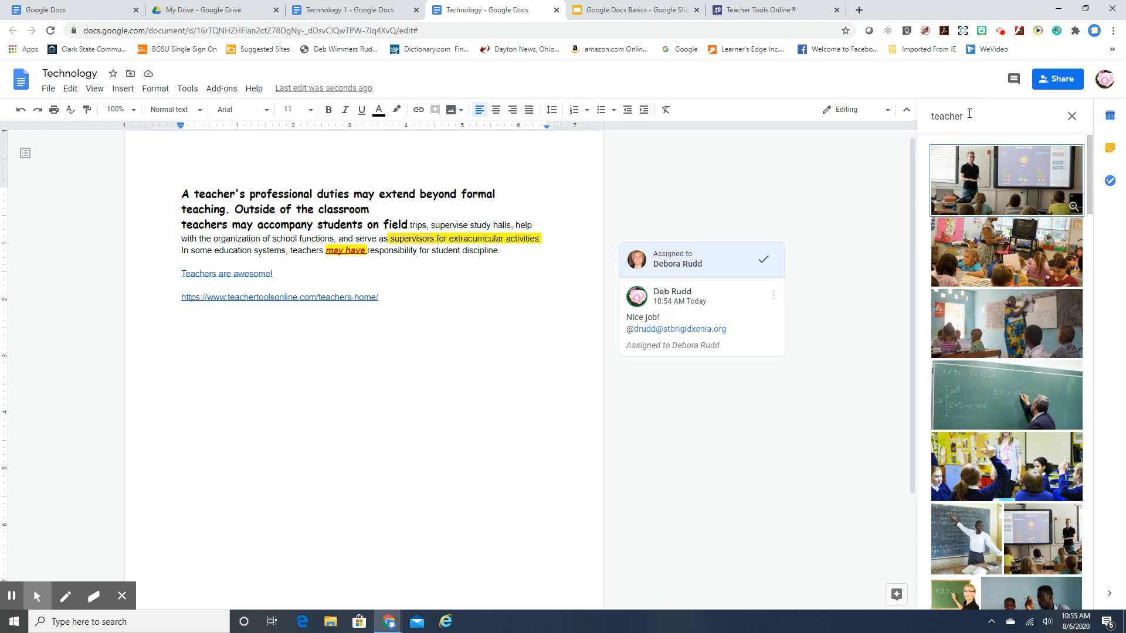
Search for "teacher clipart" images and try to insert the small chalkboard with the red apple
click(967, 121)
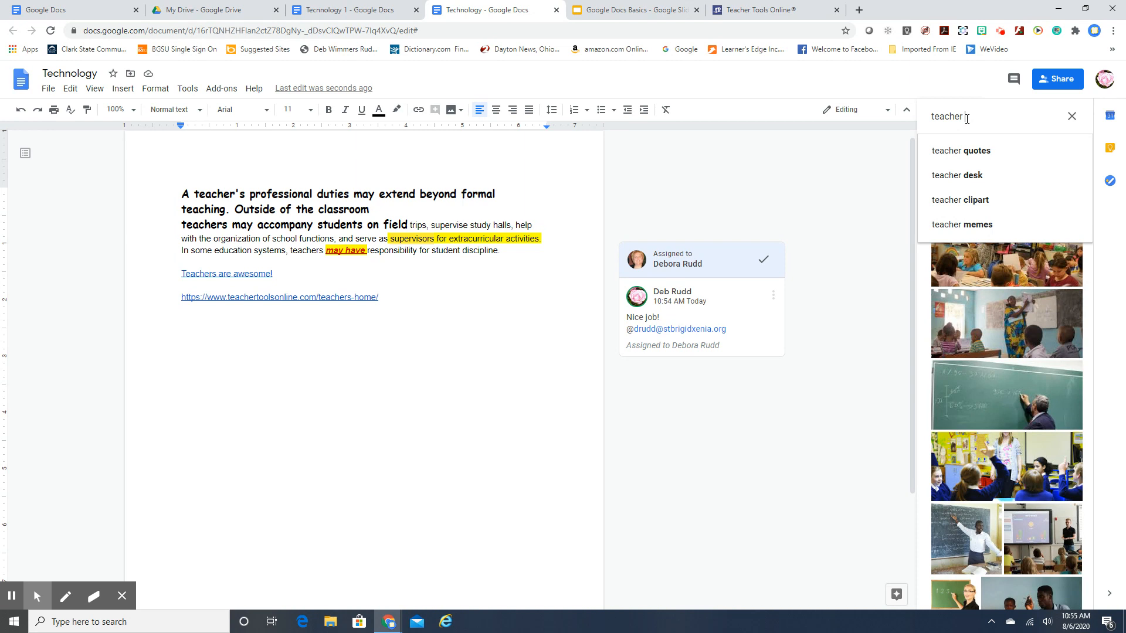
click(957, 200)
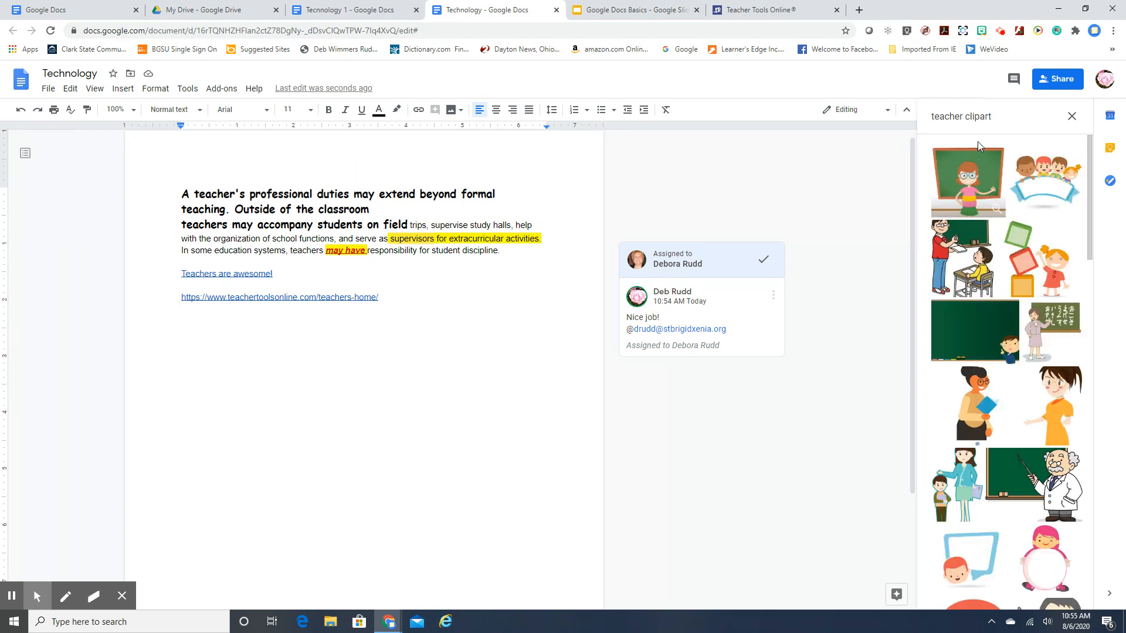
scroll(1009, 337, down, 10)
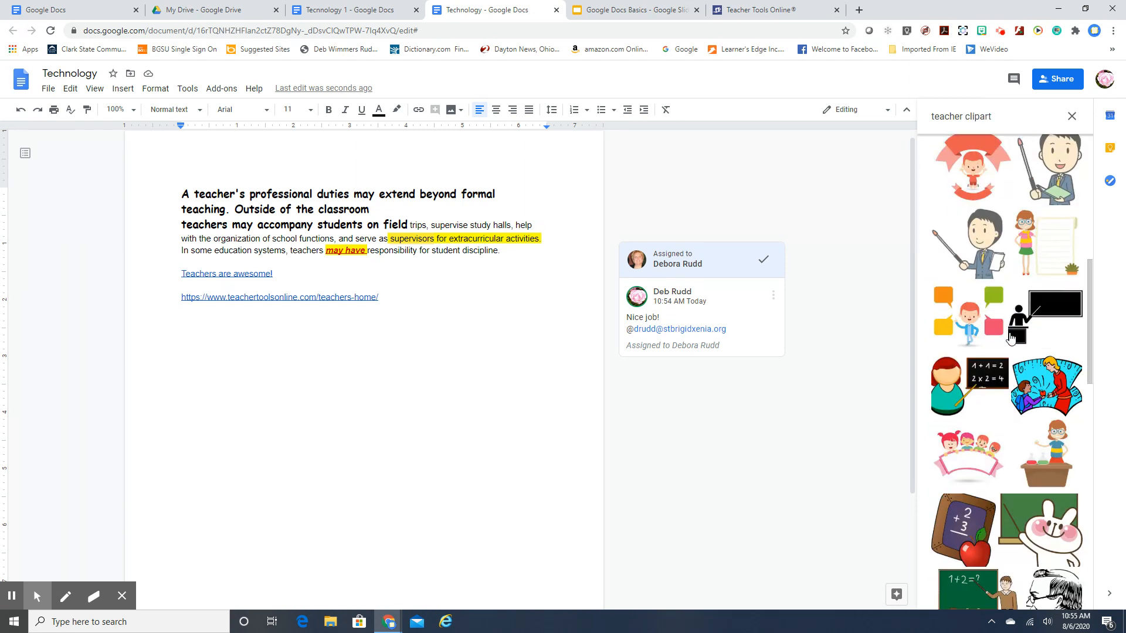
scroll(1009, 338, down, 5)
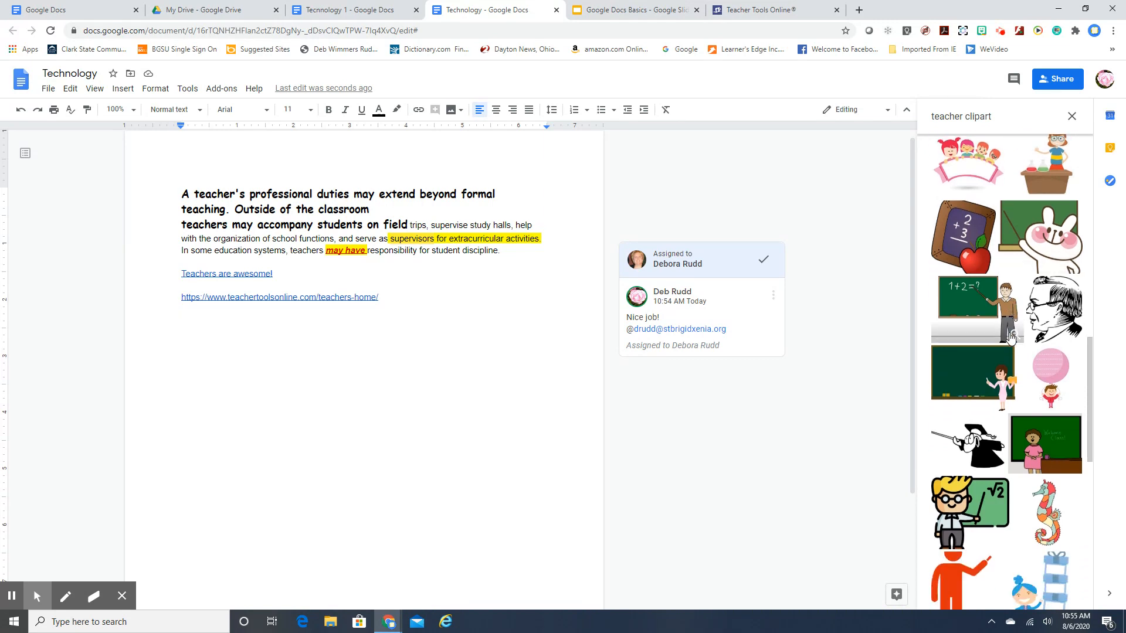
click(955, 249)
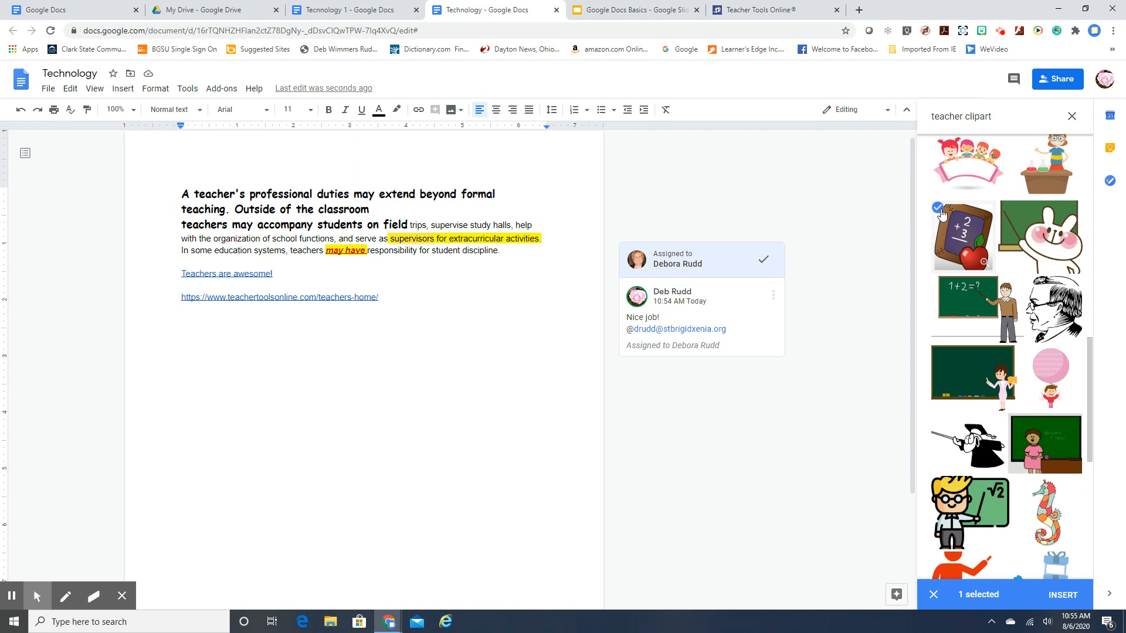
click(1059, 596)
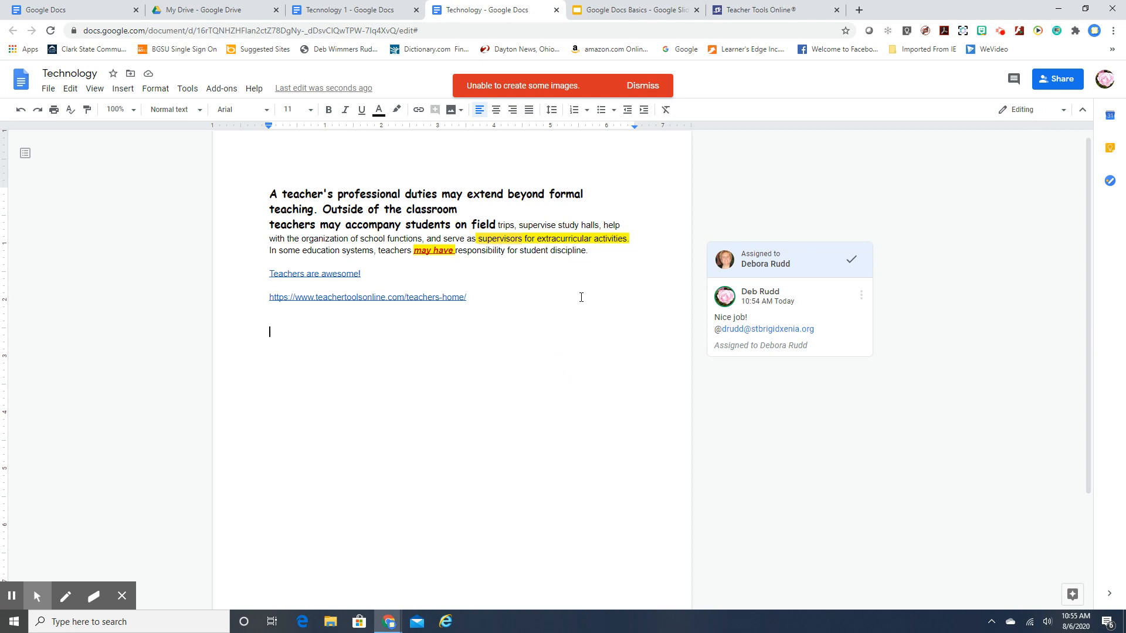
click(643, 87)
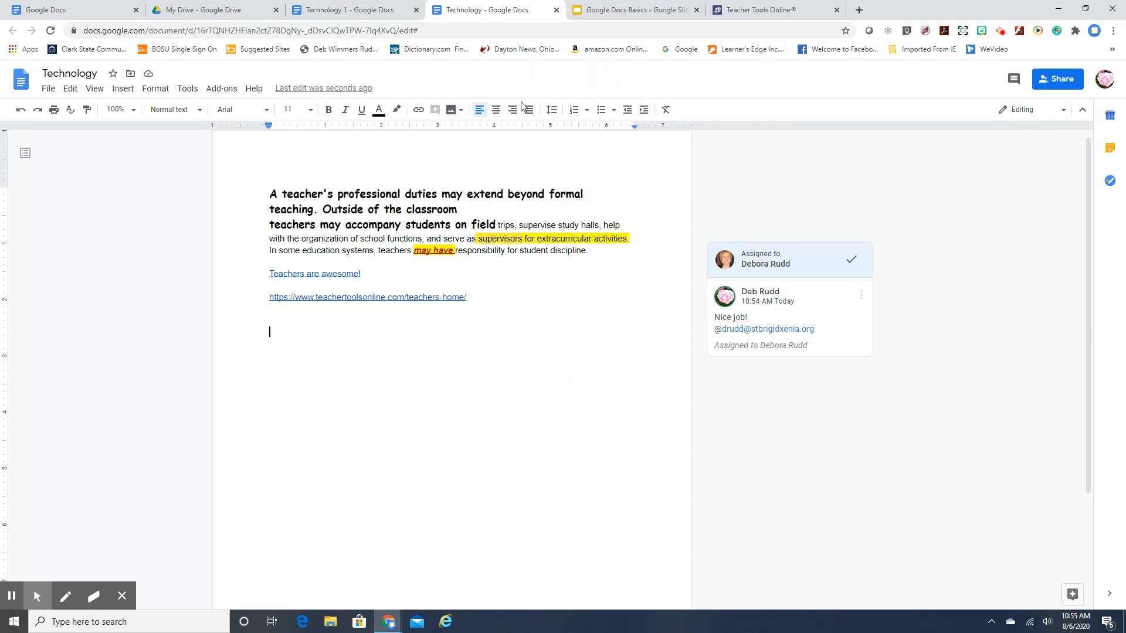
Insert the web clipart of a teacher in pink standing at a green chalkboard below the web address
click(453, 110)
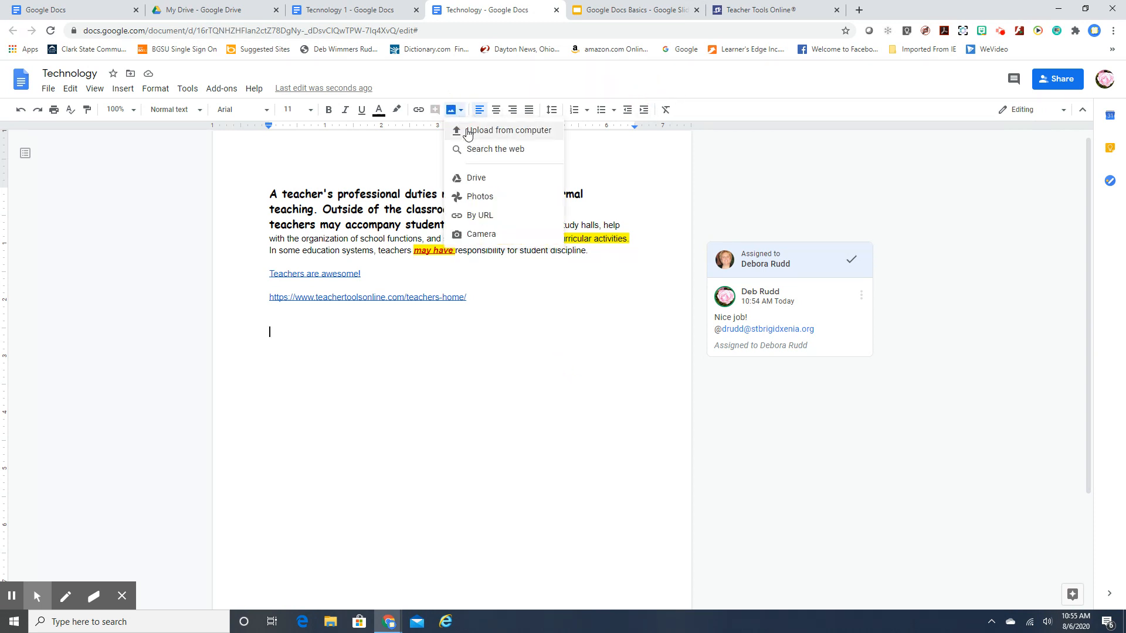
click(491, 151)
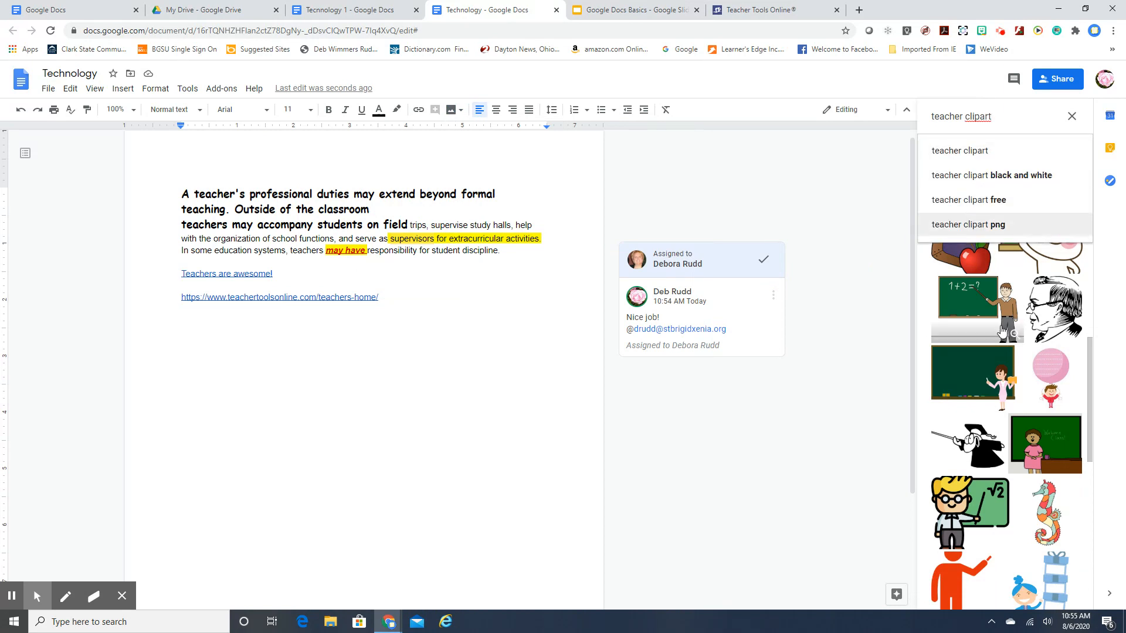
click(988, 384)
click(988, 384)
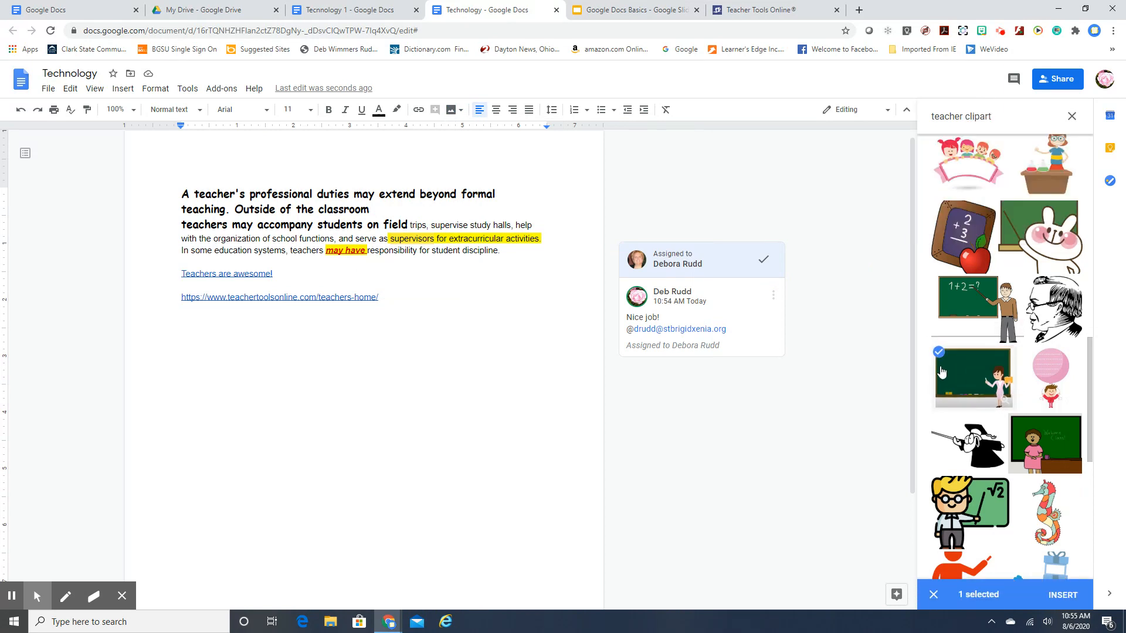
click(1068, 594)
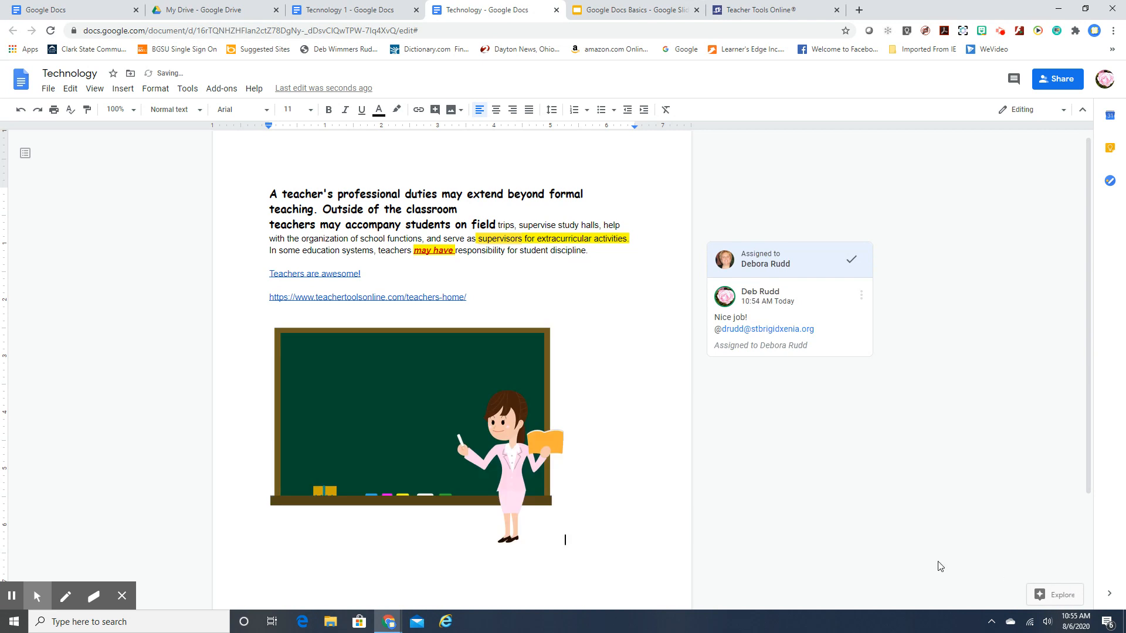
Shrink the inserted chalkboard picture proportionally to about half its width
click(430, 411)
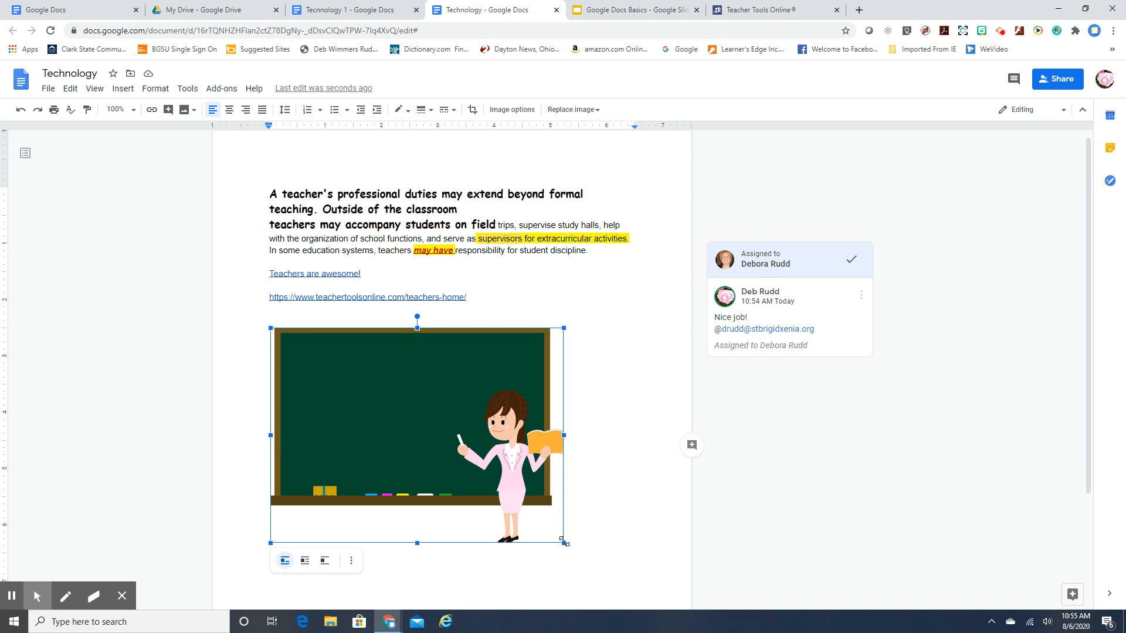
drag(563, 542, 564, 544)
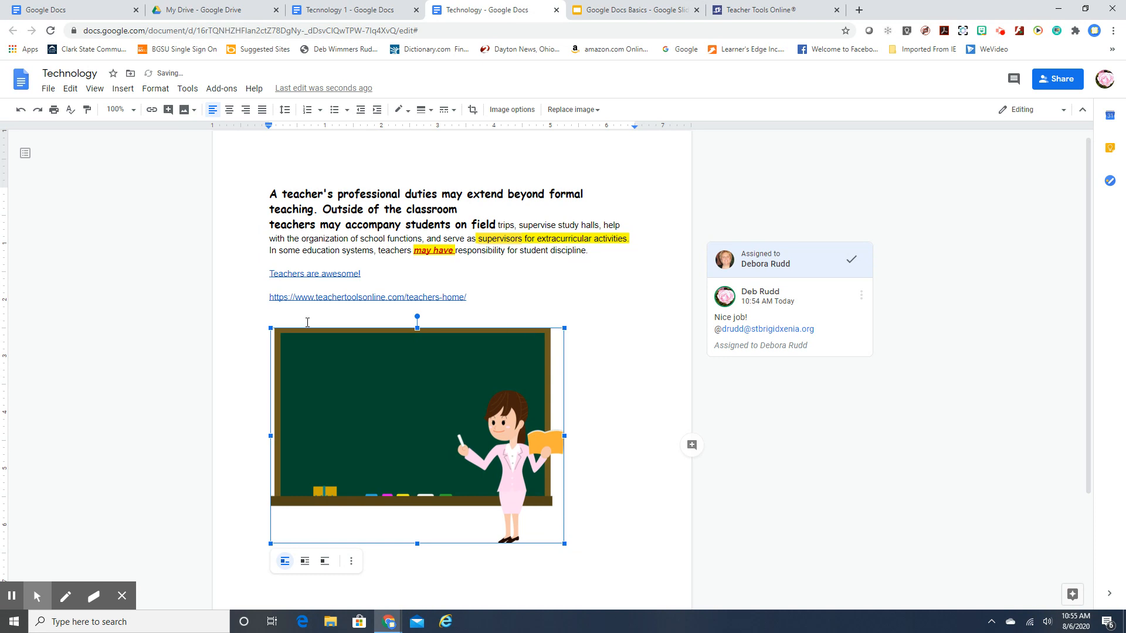
drag(564, 544, 420, 423)
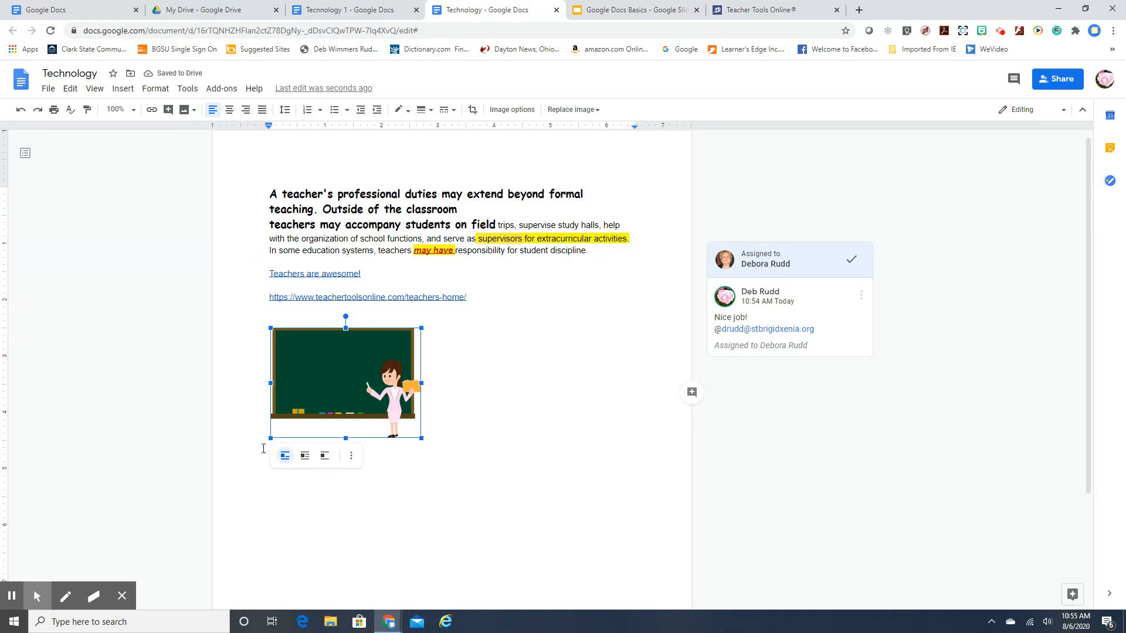
Set the chalkboard picture to wrap text and move it into the right part of the opening paragraph
click(306, 457)
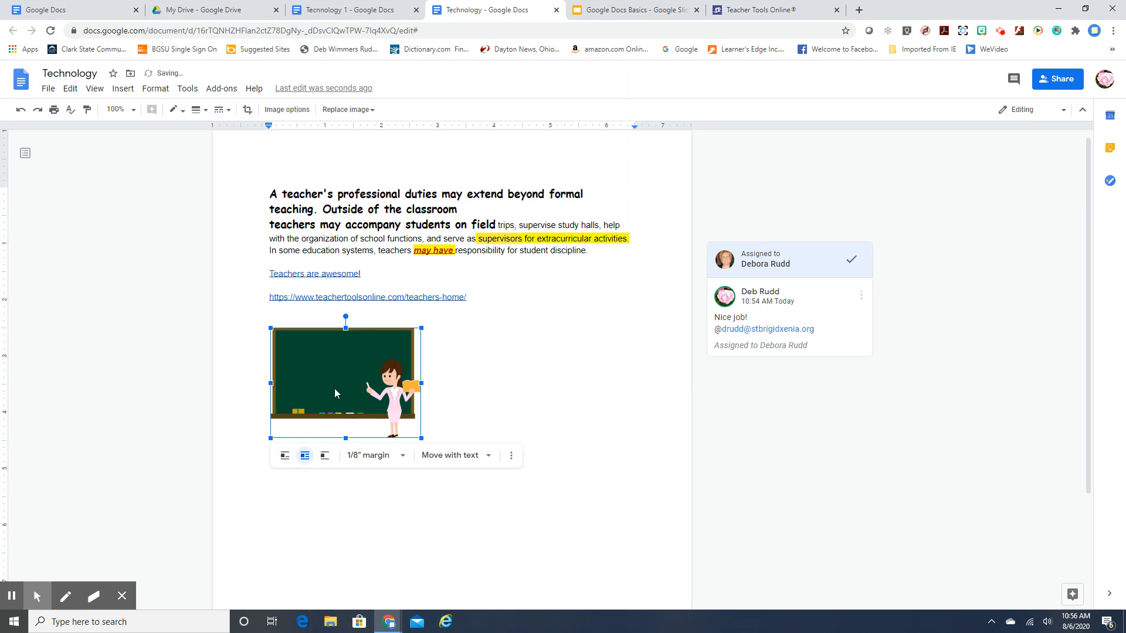
drag(335, 388, 521, 246)
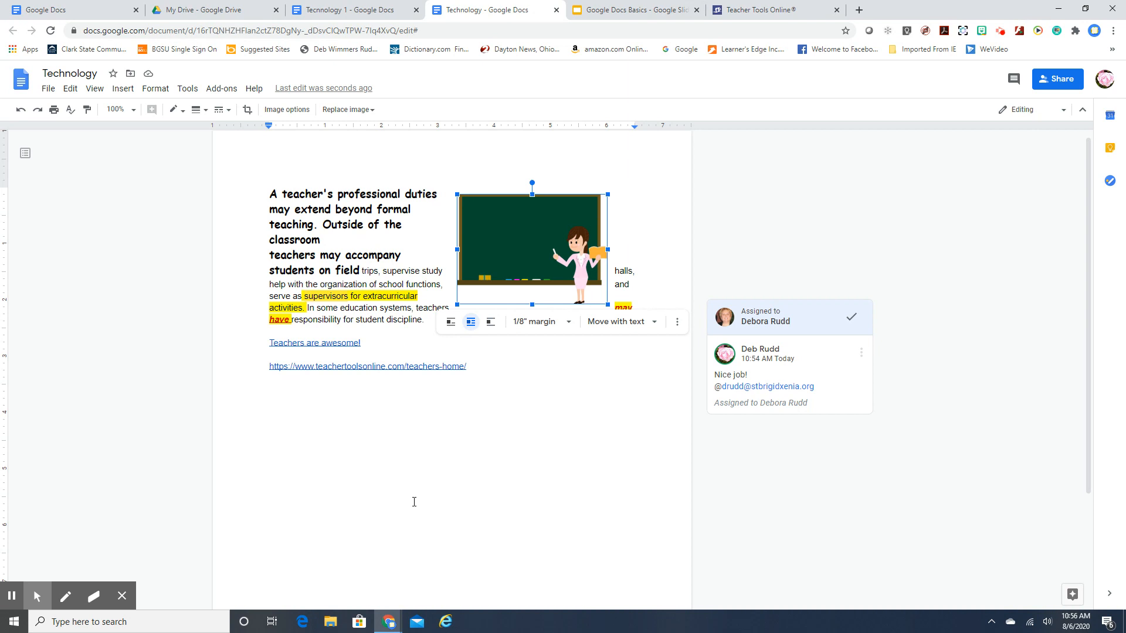
click(445, 468)
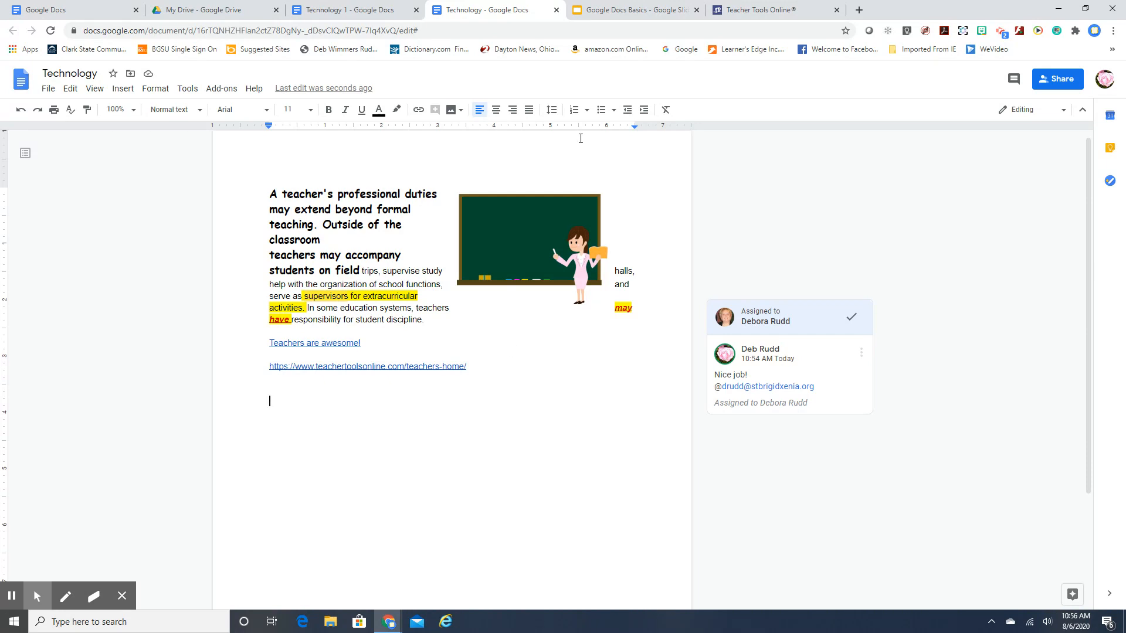
Switch to the Google Docs Basics slides and advance to the Additional Formatting Tools slide
click(608, 13)
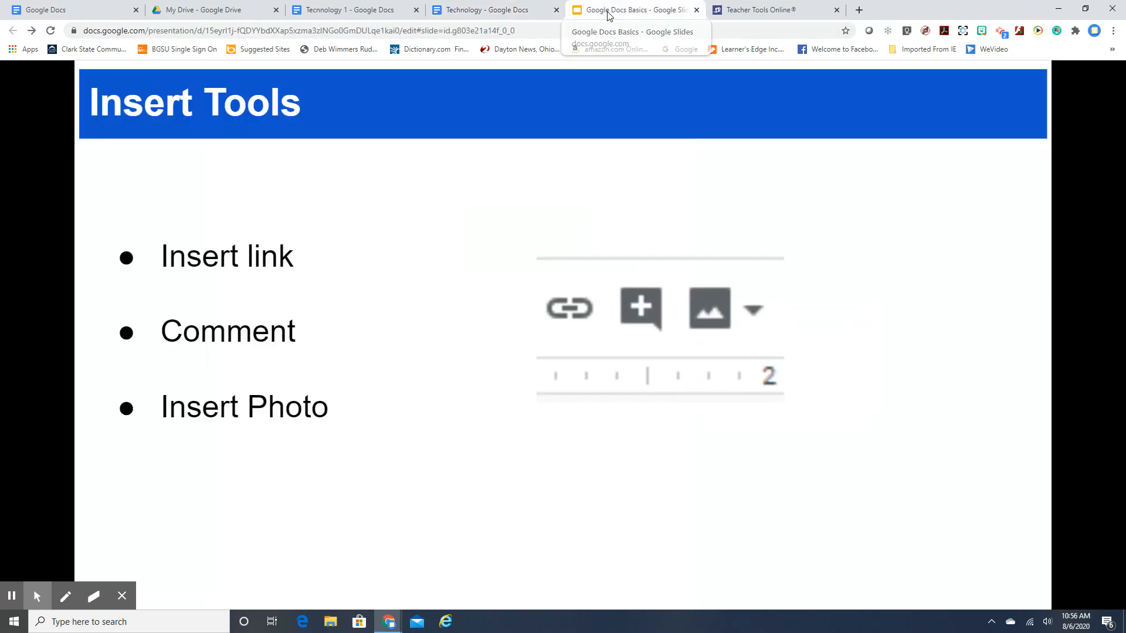
click(420, 434)
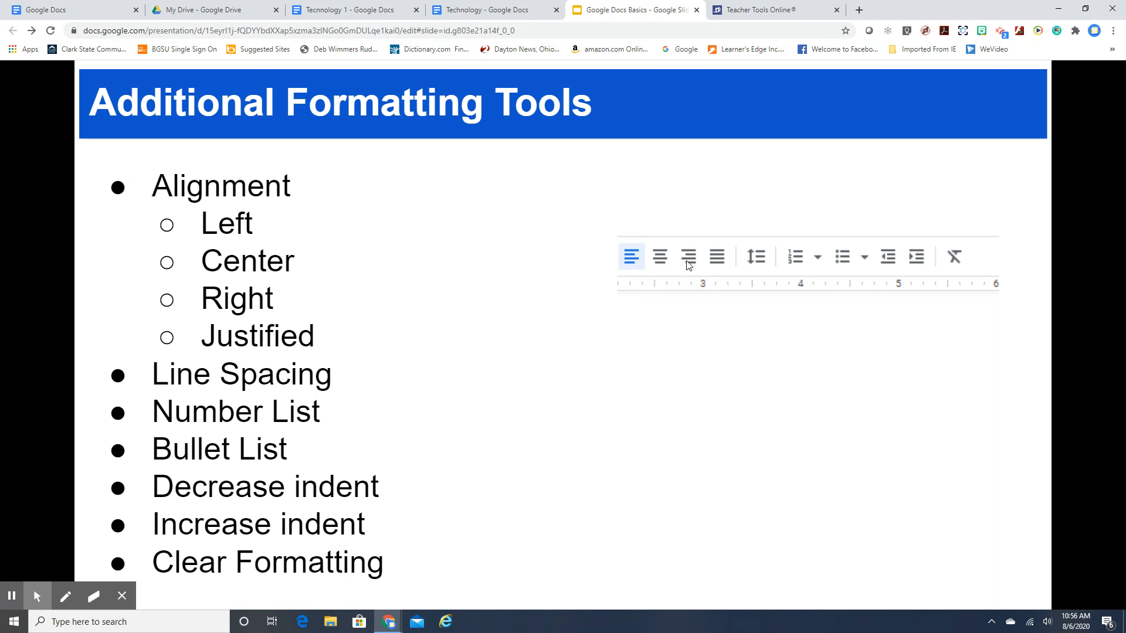
Return to the Technology document and move the chalkboard picture into the empty area below the web address
click(497, 10)
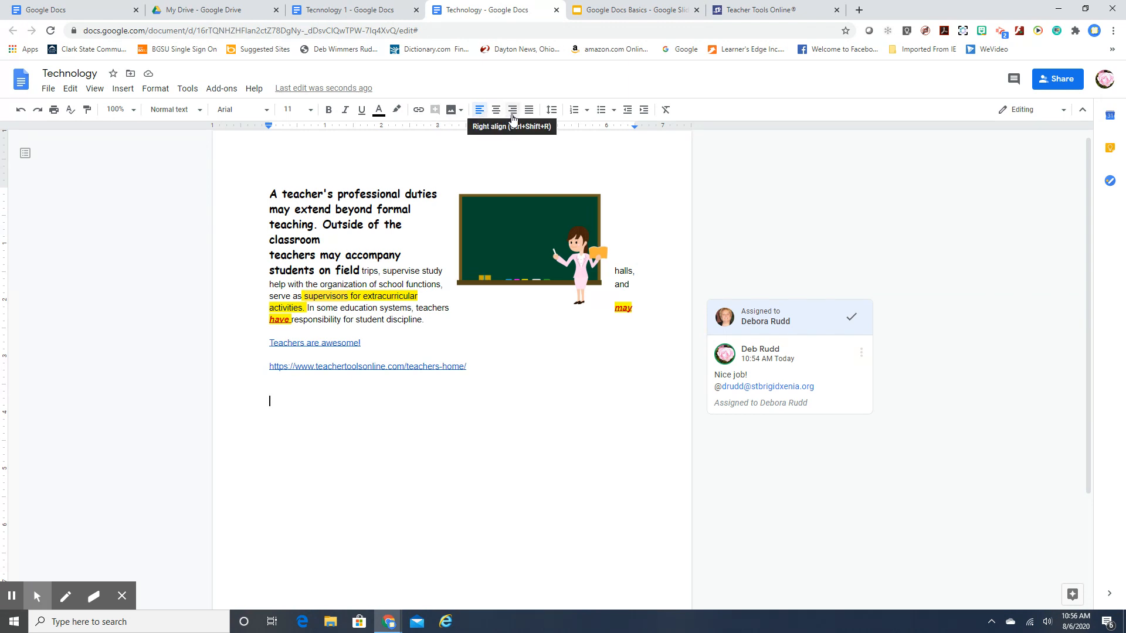
drag(540, 231, 380, 458)
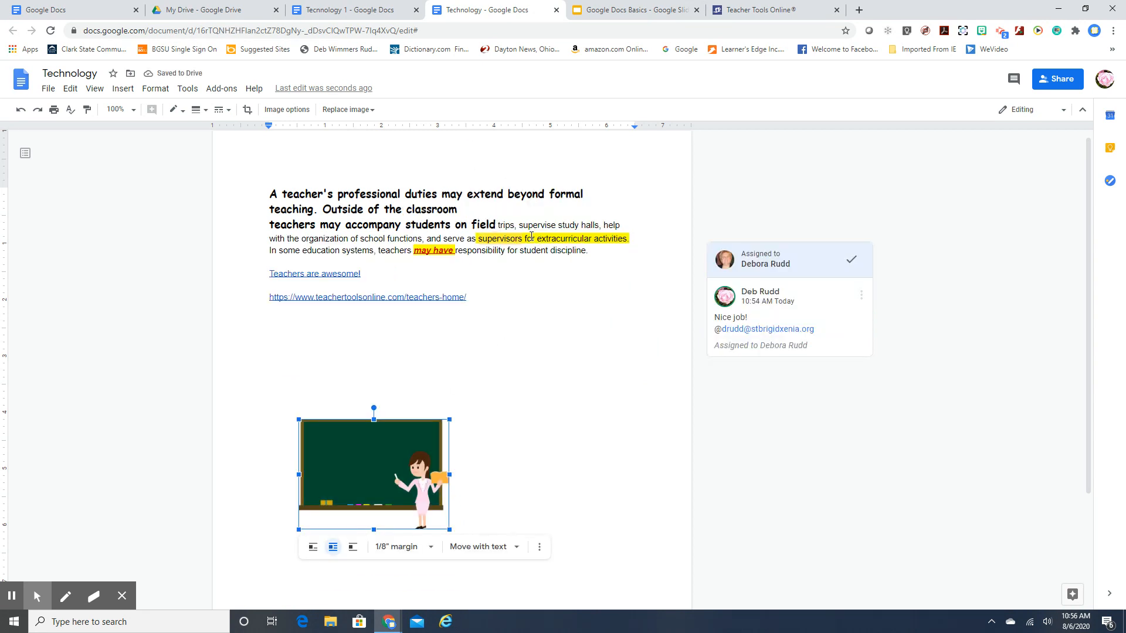
Try center-aligning the bold opening sentence of the document and undo the alignment change
click(585, 252)
click(585, 253)
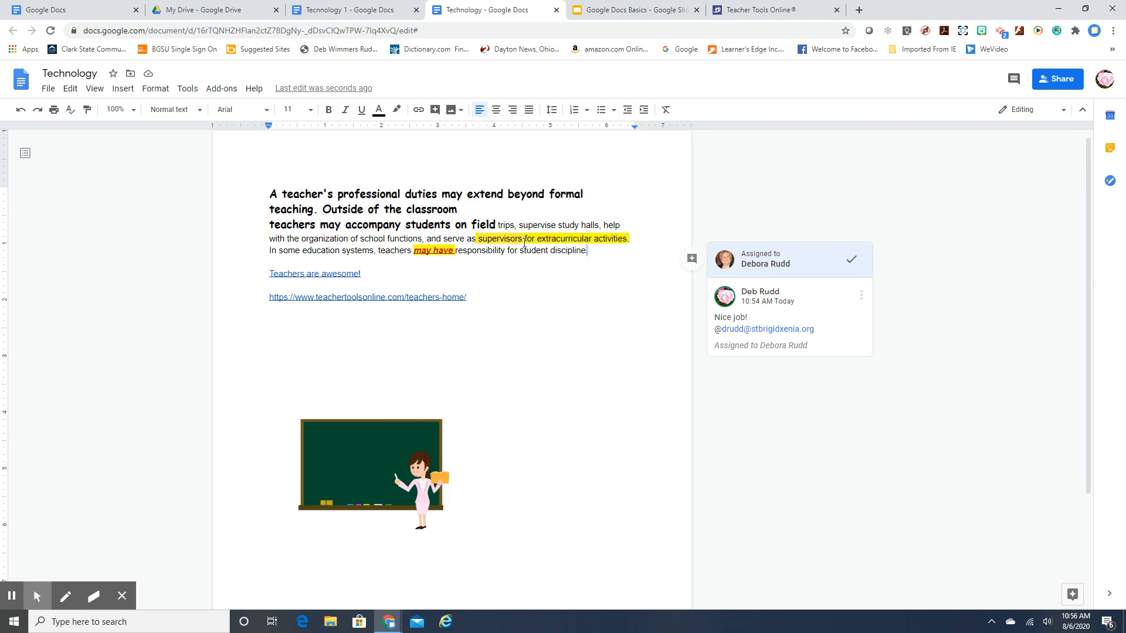
drag(270, 193, 476, 202)
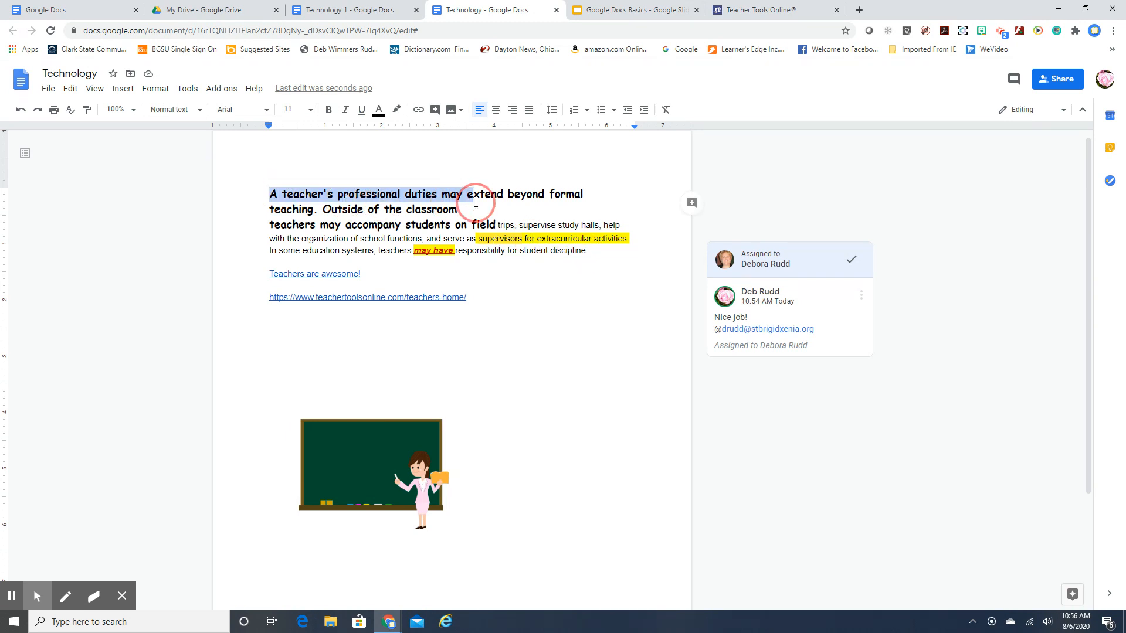
click(495, 109)
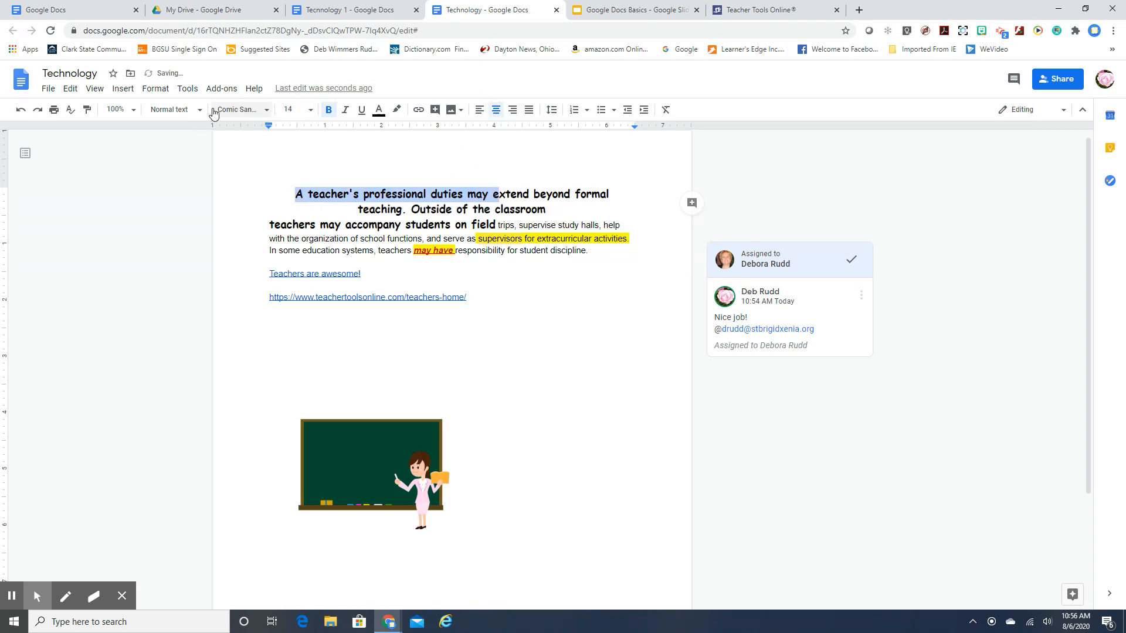
click(20, 110)
Insert a new line above the opening paragraph and enter the title "Teacher" on it
click(266, 192)
key(Return)
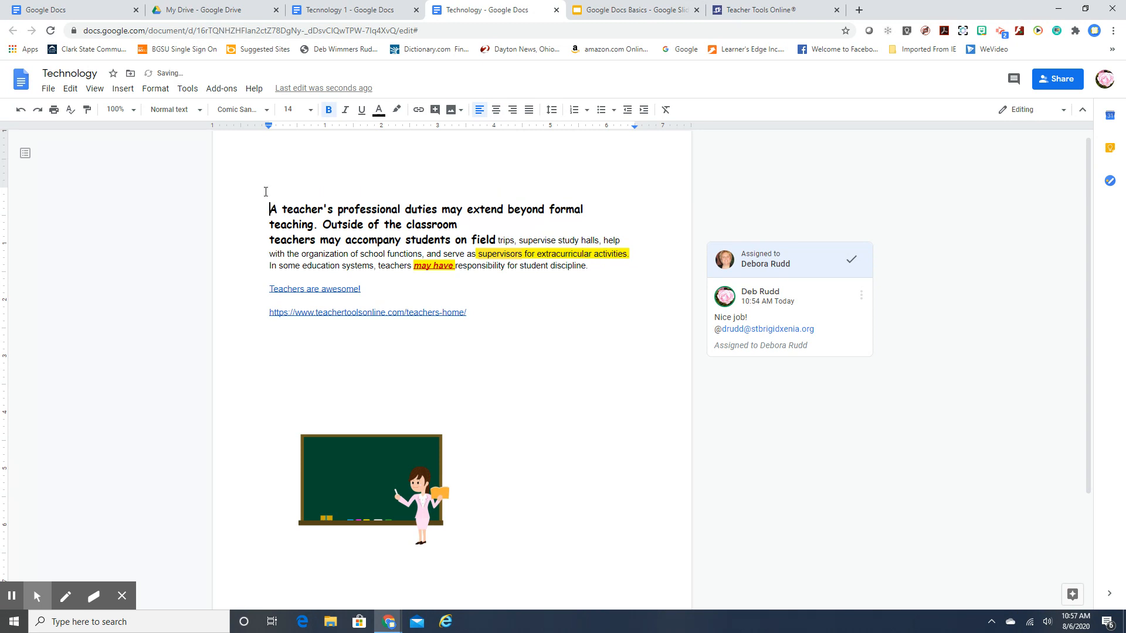
click(272, 194)
text(Teacher)
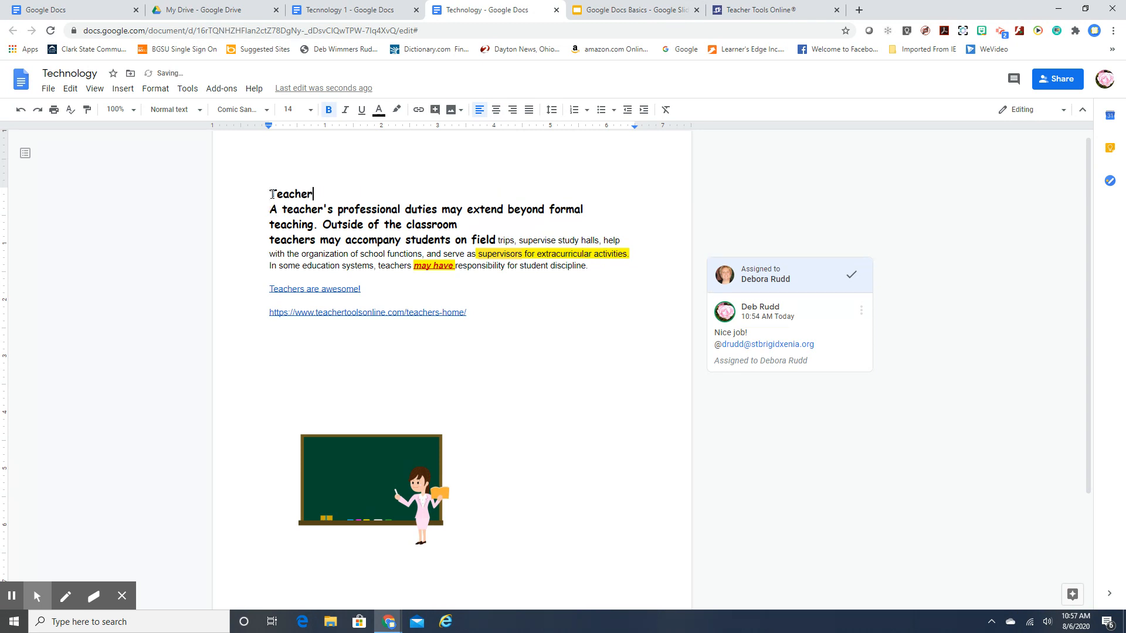
Center the "Teacher" title, try it right-aligned, and set it back to centered
double_click(318, 193)
double_click(284, 194)
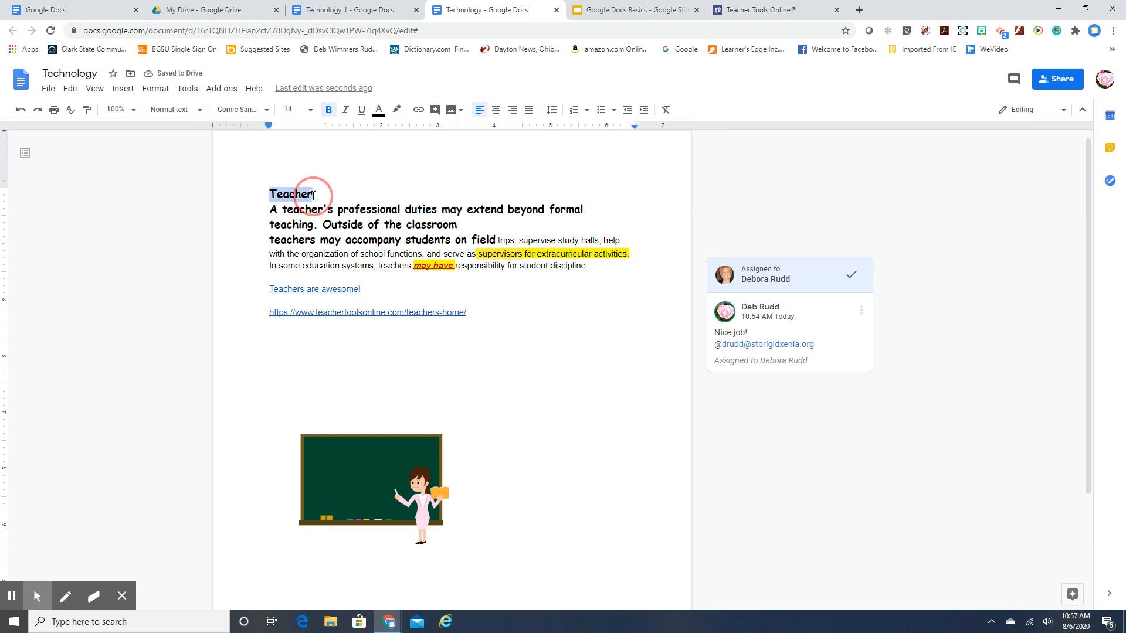
click(496, 111)
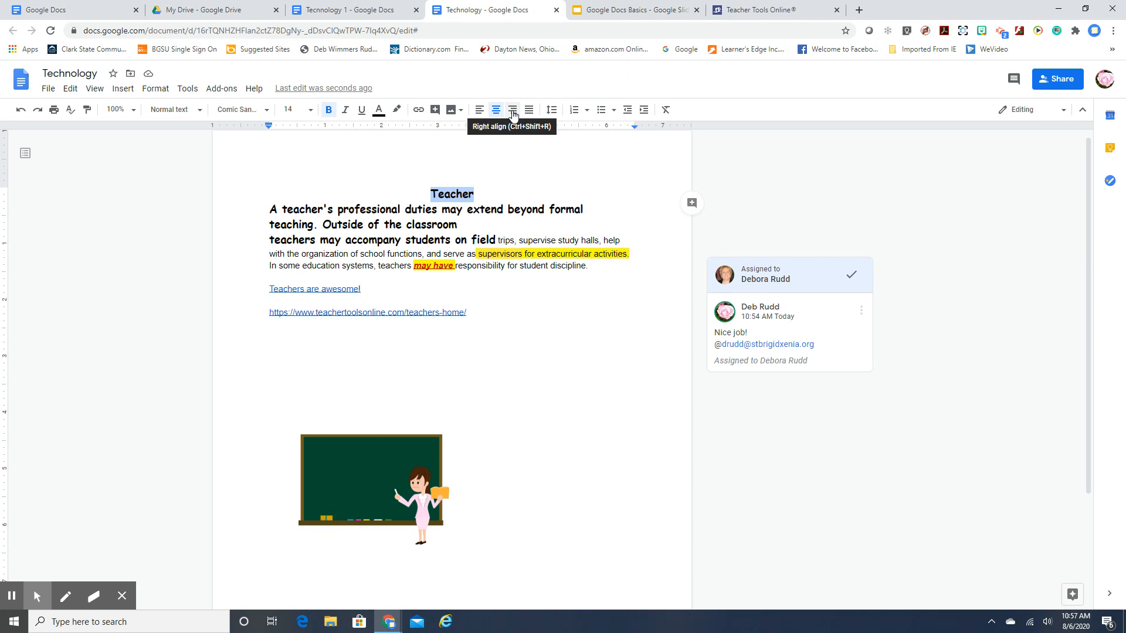
click(513, 113)
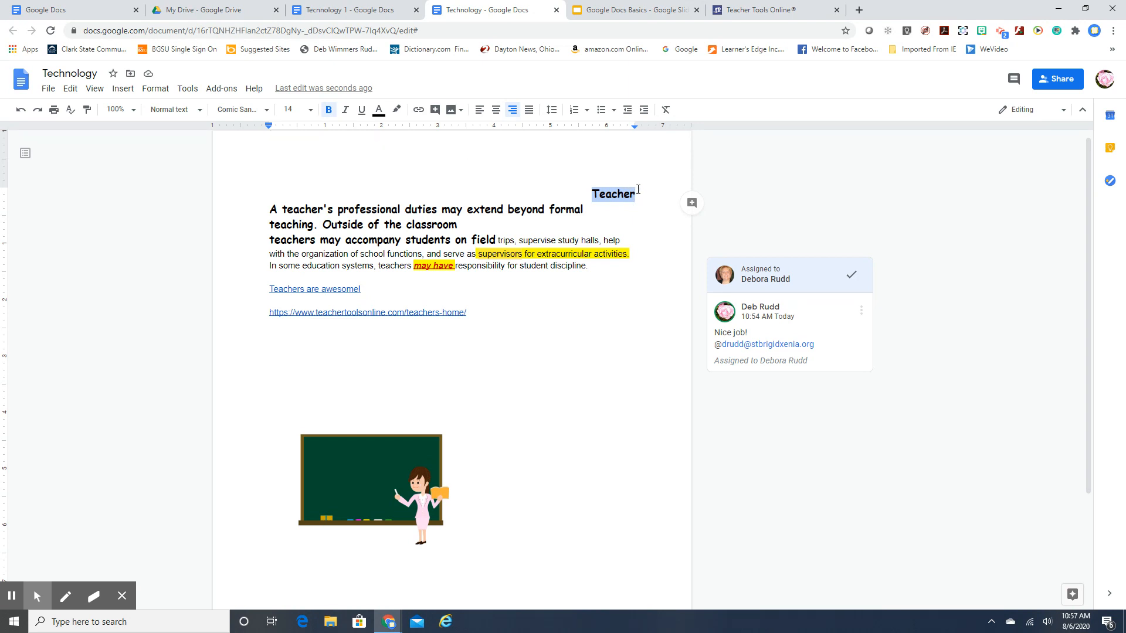
click(498, 111)
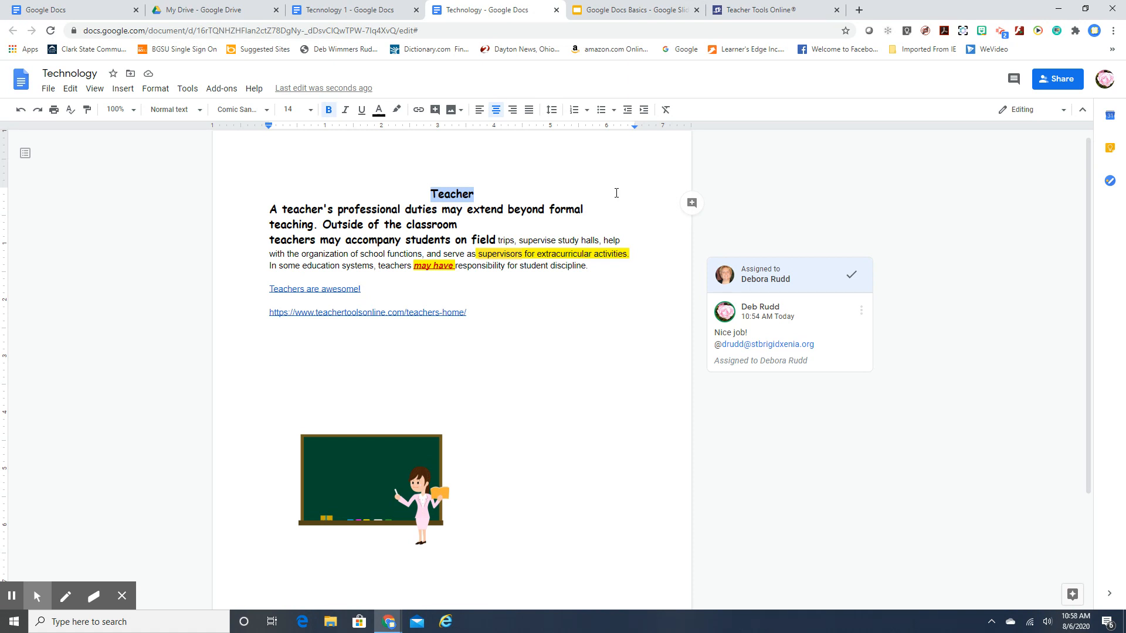
Try justified alignment on the body text below the title and return it to left alignment
drag(588, 265, 252, 213)
click(530, 111)
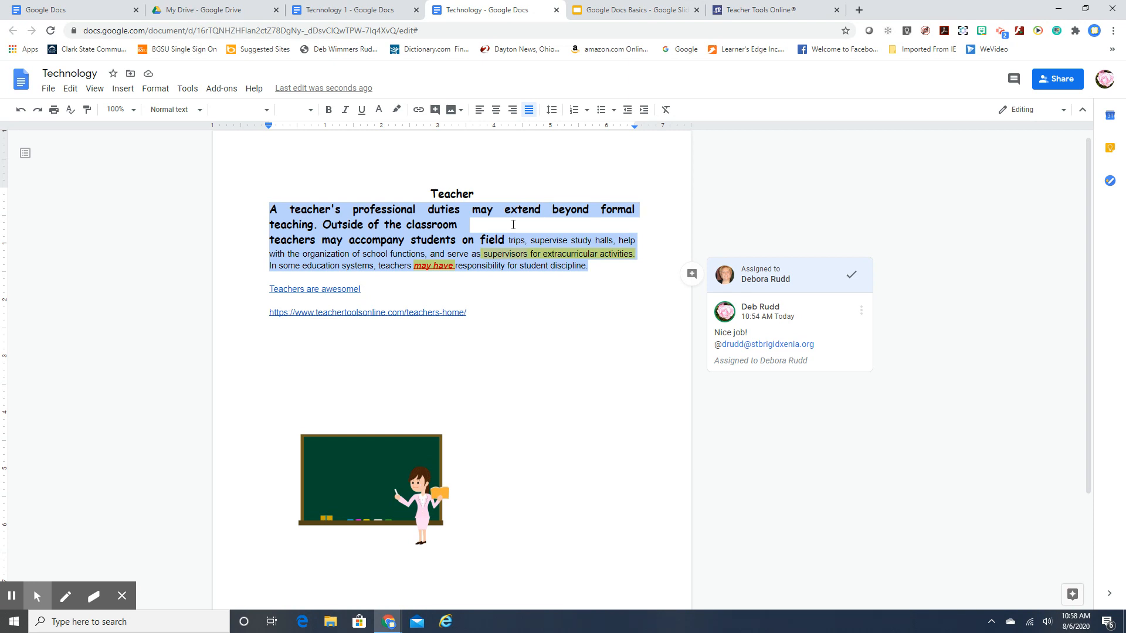
click(479, 110)
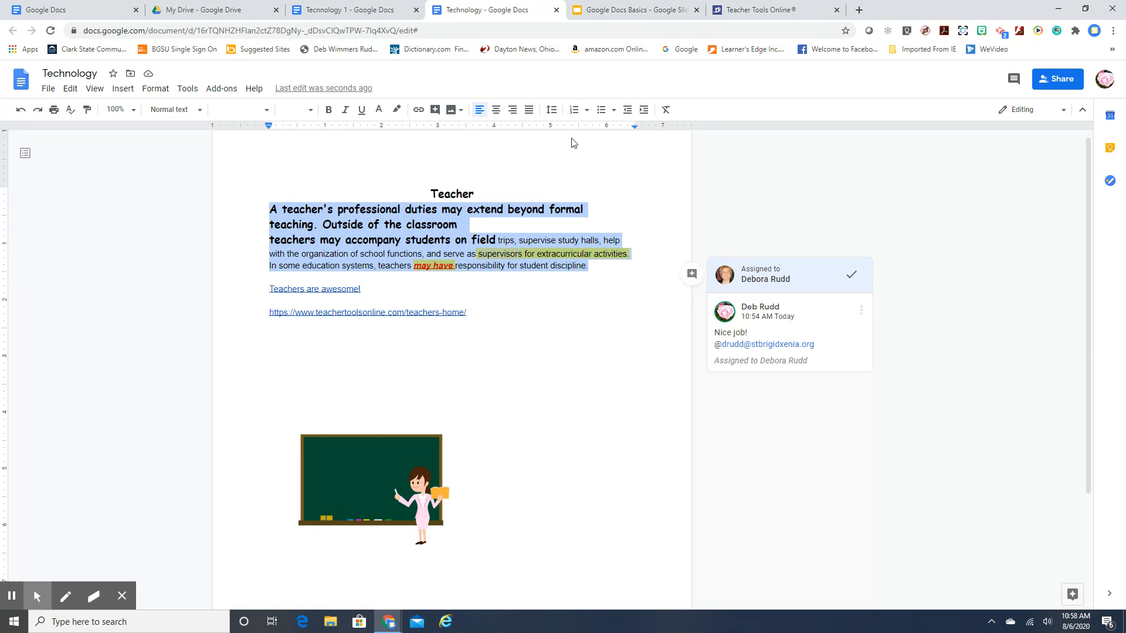
Check the Additional Formatting Tools slide in the Google Docs Basics presentation and return to the Technology document
click(645, 10)
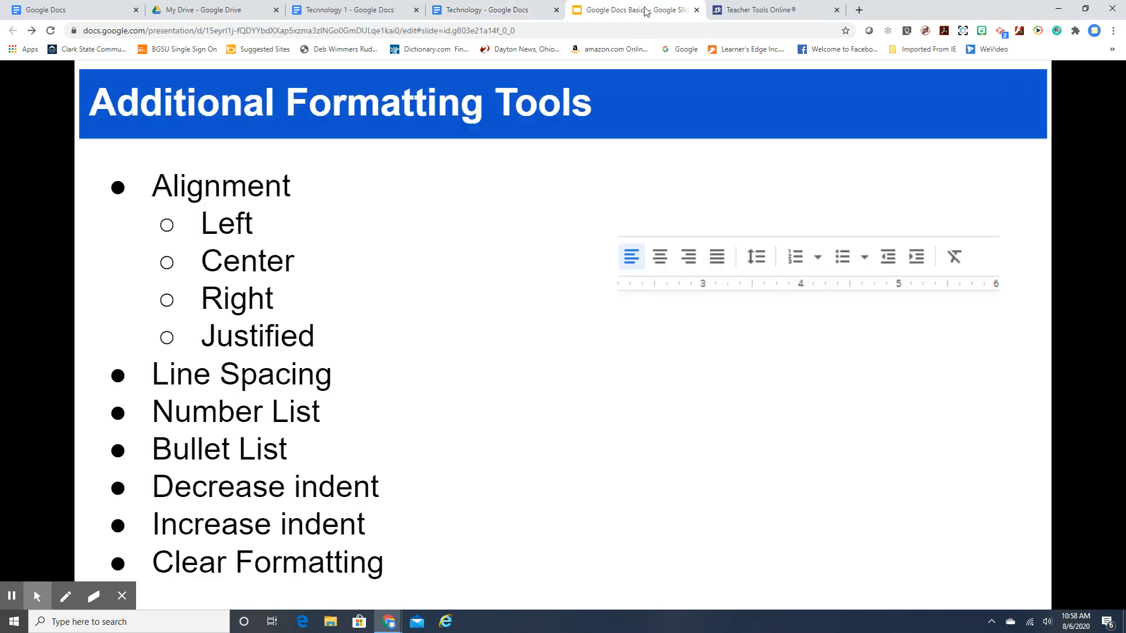
click(504, 334)
key(Left)
click(482, 10)
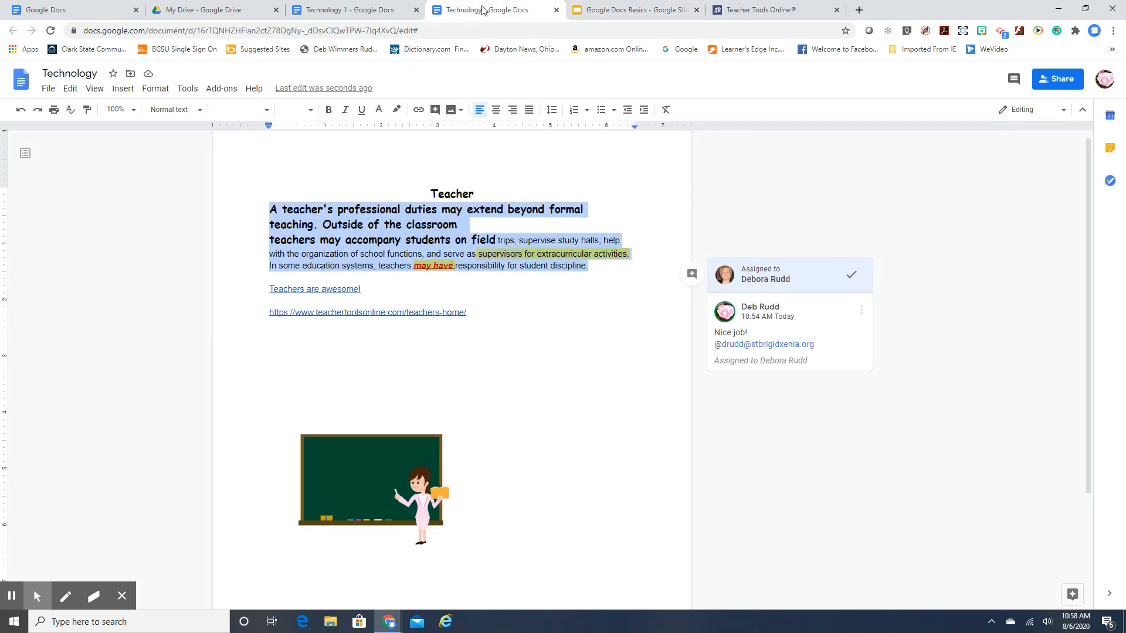
Try single and double line spacing on the body text below the title, ending with 1.5 spacing
click(551, 112)
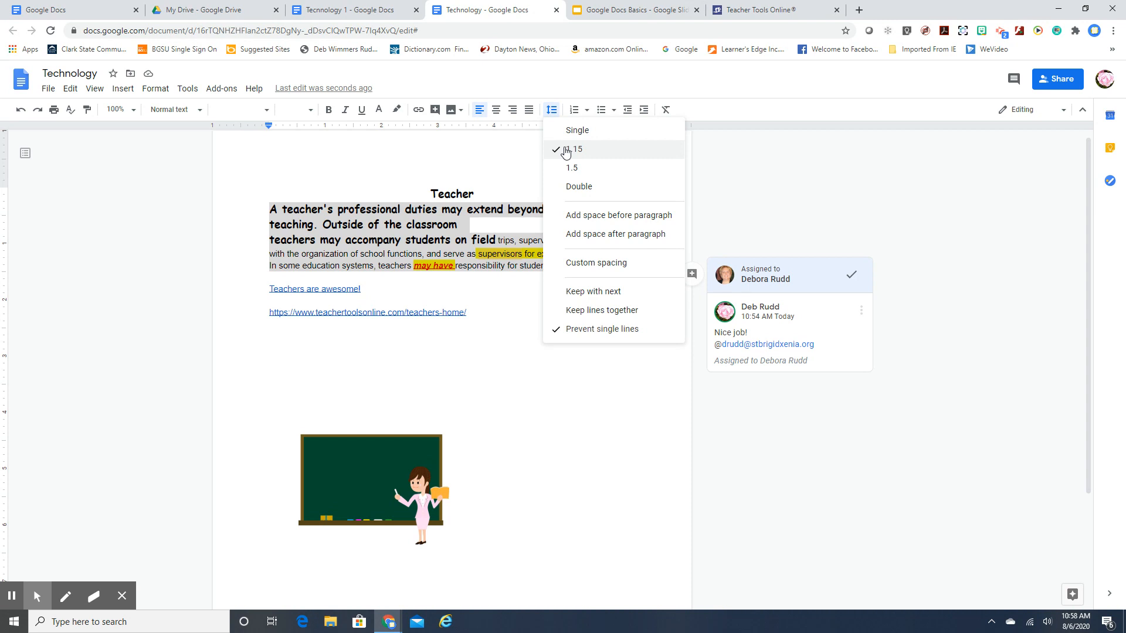
click(577, 130)
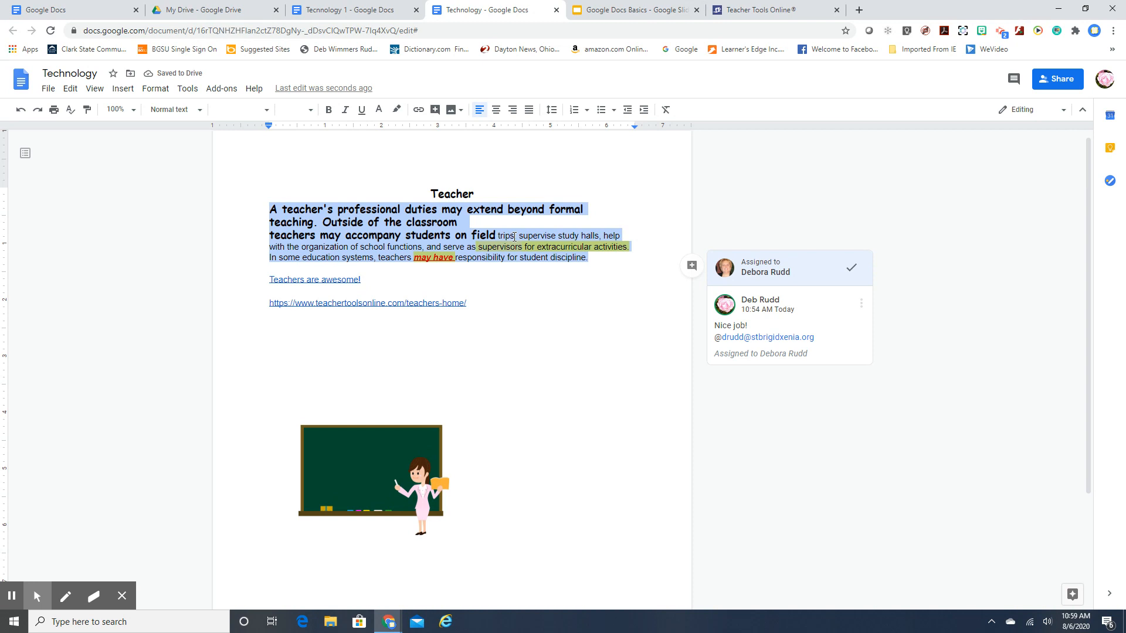
click(551, 110)
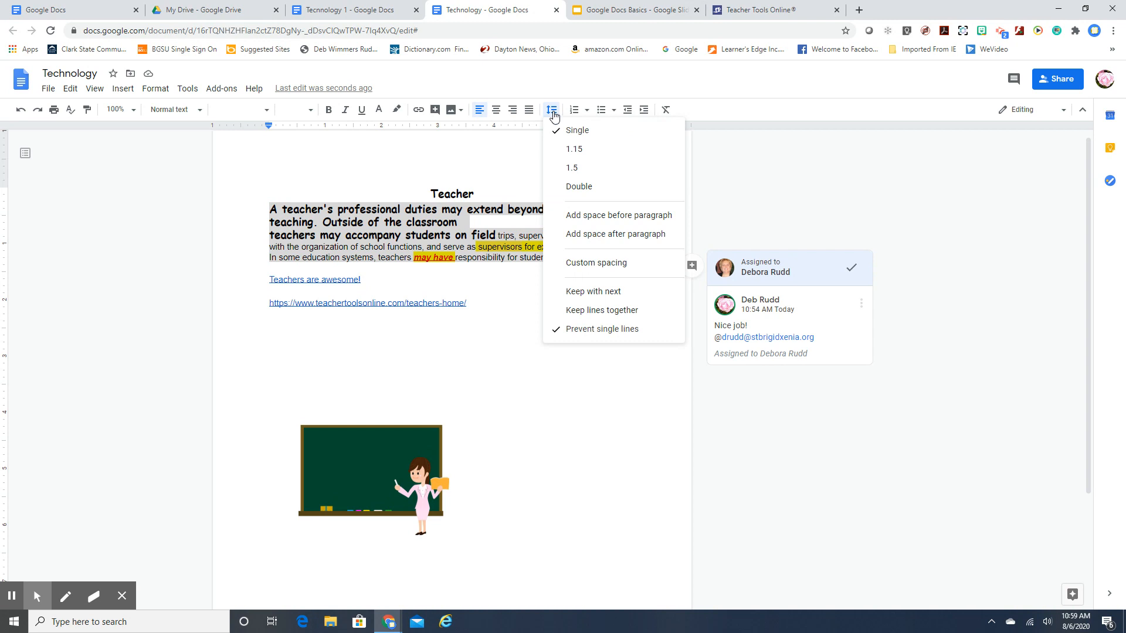
click(577, 185)
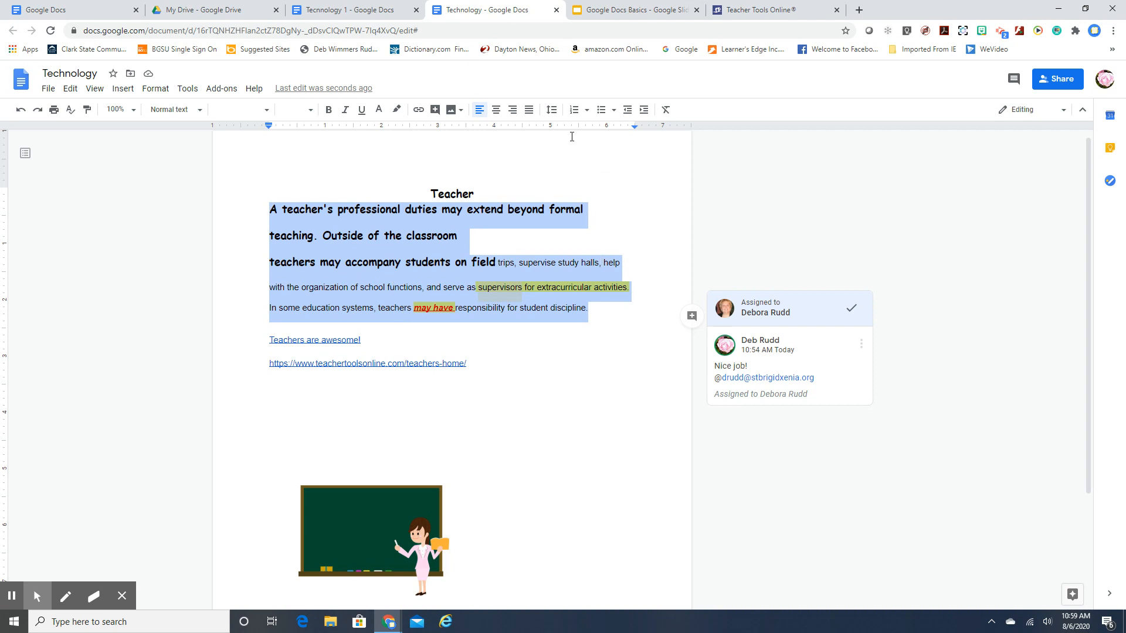
click(552, 111)
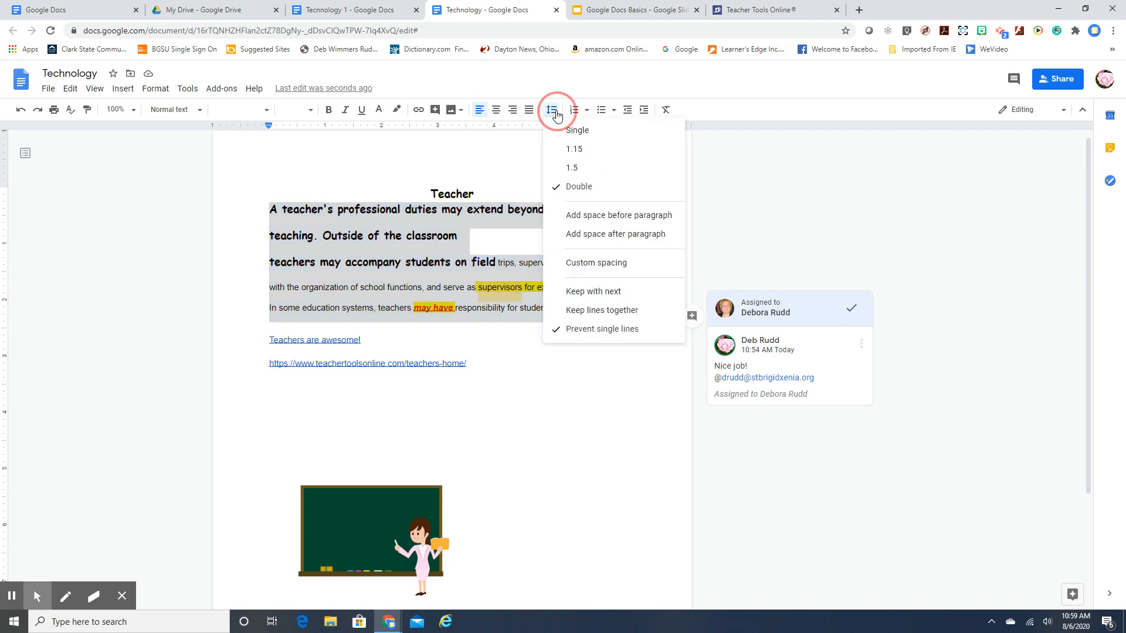
click(576, 170)
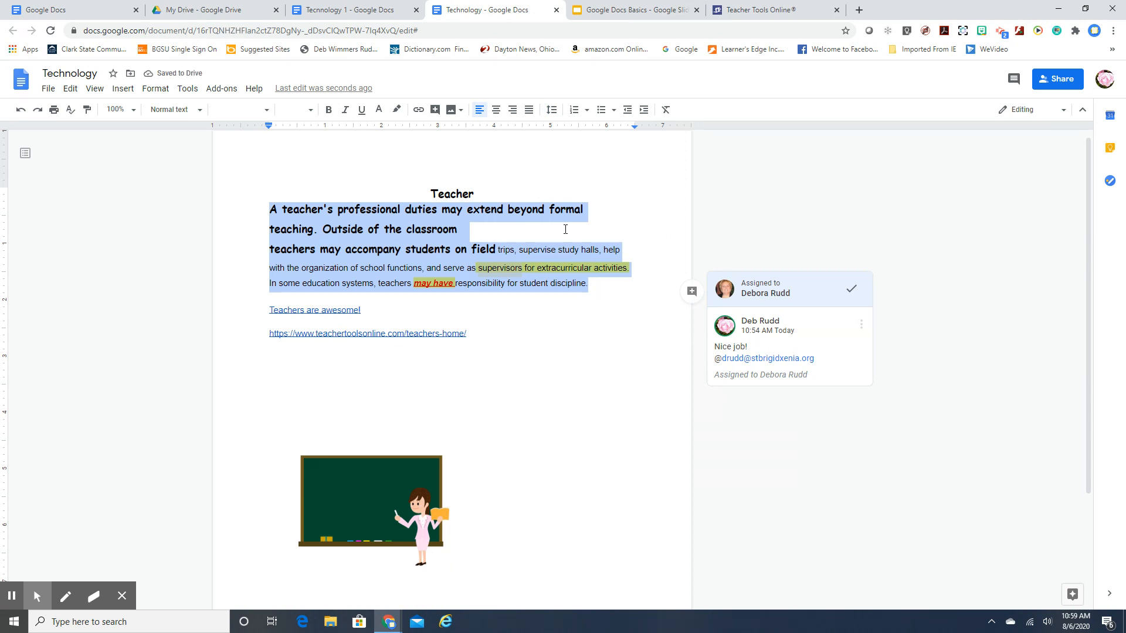
click(551, 109)
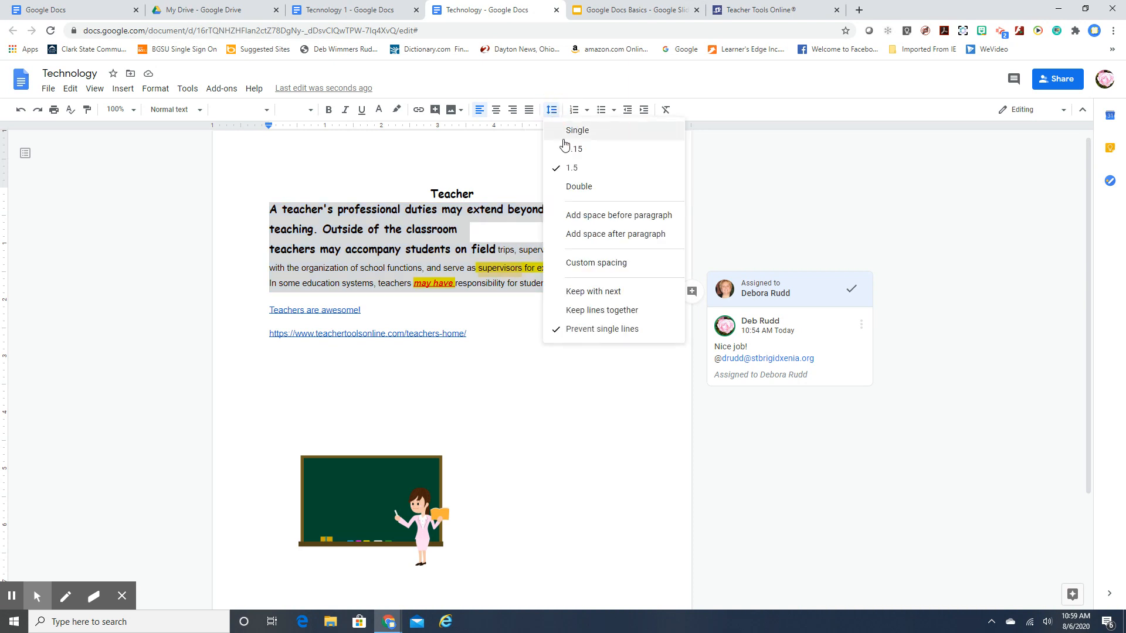
Try formatting the body text as a numbered list, also with the 1, a, i style, undoing it each time
click(575, 110)
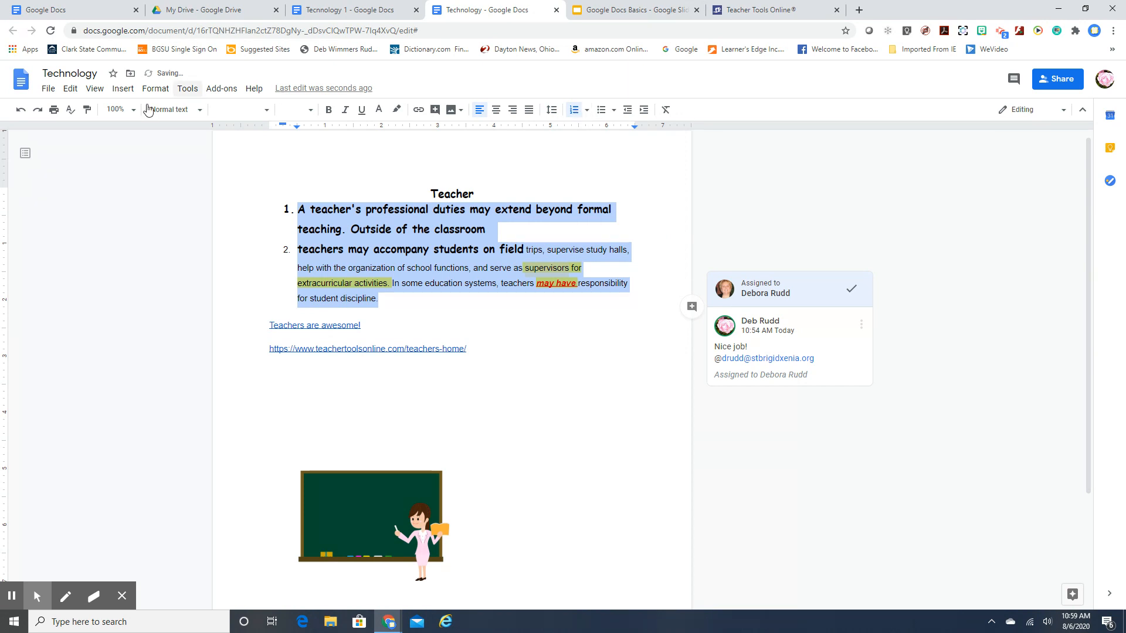
click(21, 111)
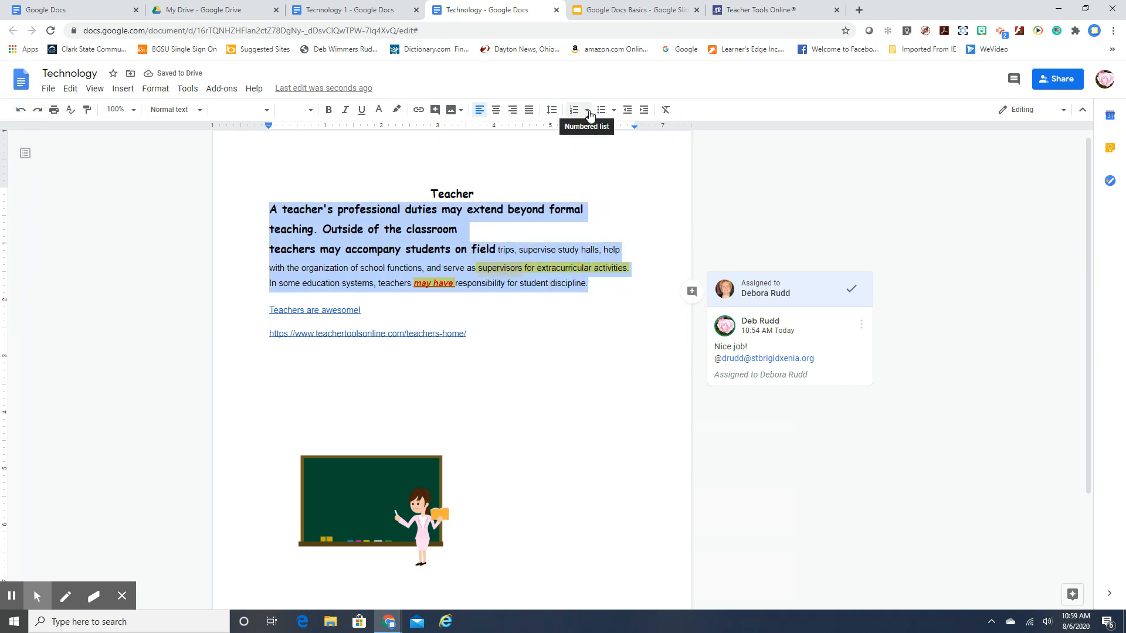
click(587, 111)
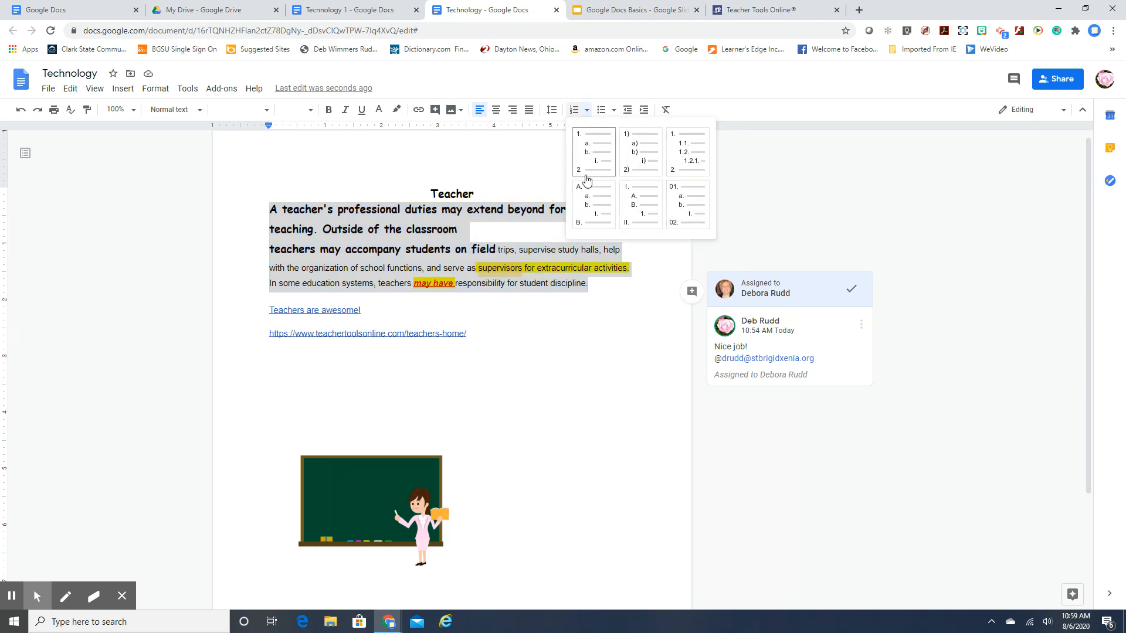
click(589, 157)
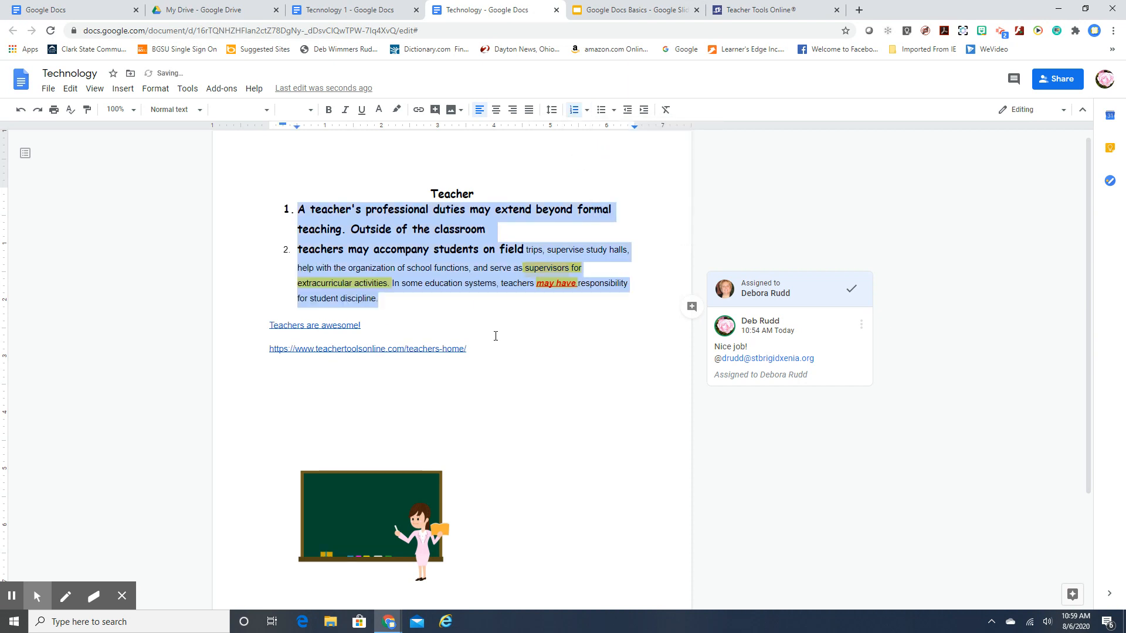
click(21, 109)
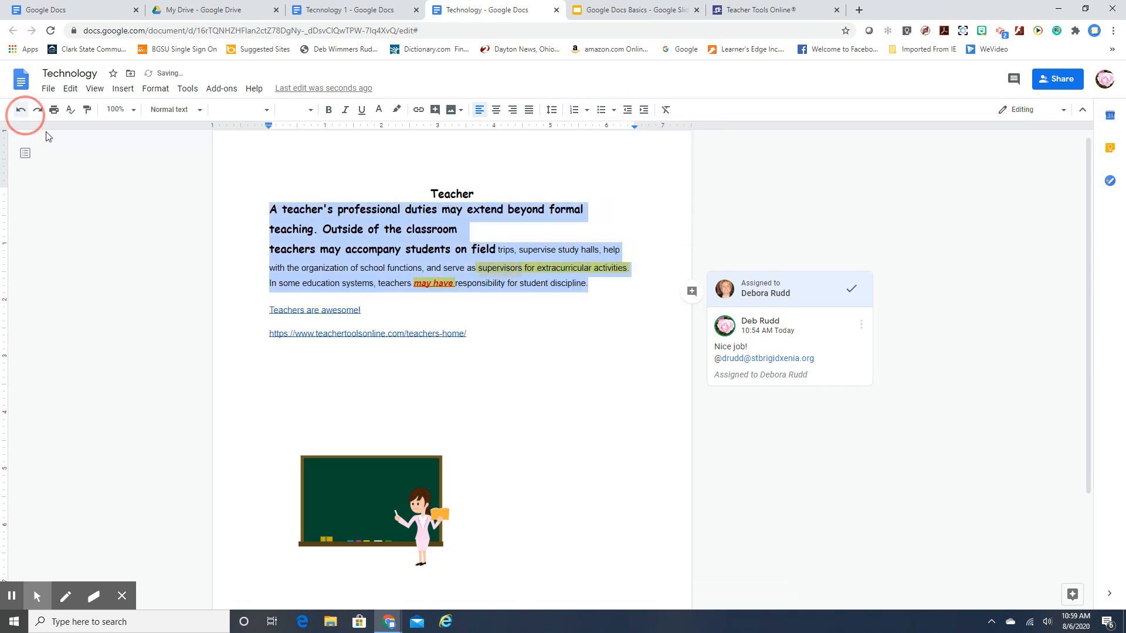
Enter Apple, Oranges and Grapes on separate lines below the web address
click(304, 378)
text(a)
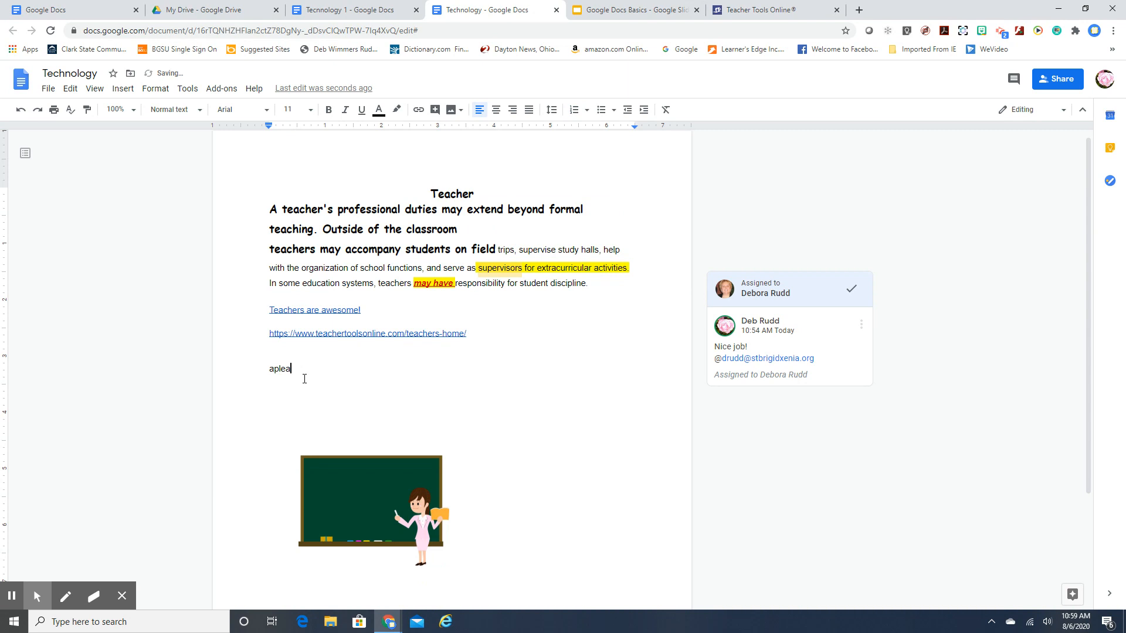
text(pple)
key(Return)
text(oranges)
key(Return)
text(grapes)
key(Return)
Format the three fruit lines as a numbered list and change it to a bulleted list with checkbox-style bullets
drag(304, 393, 263, 368)
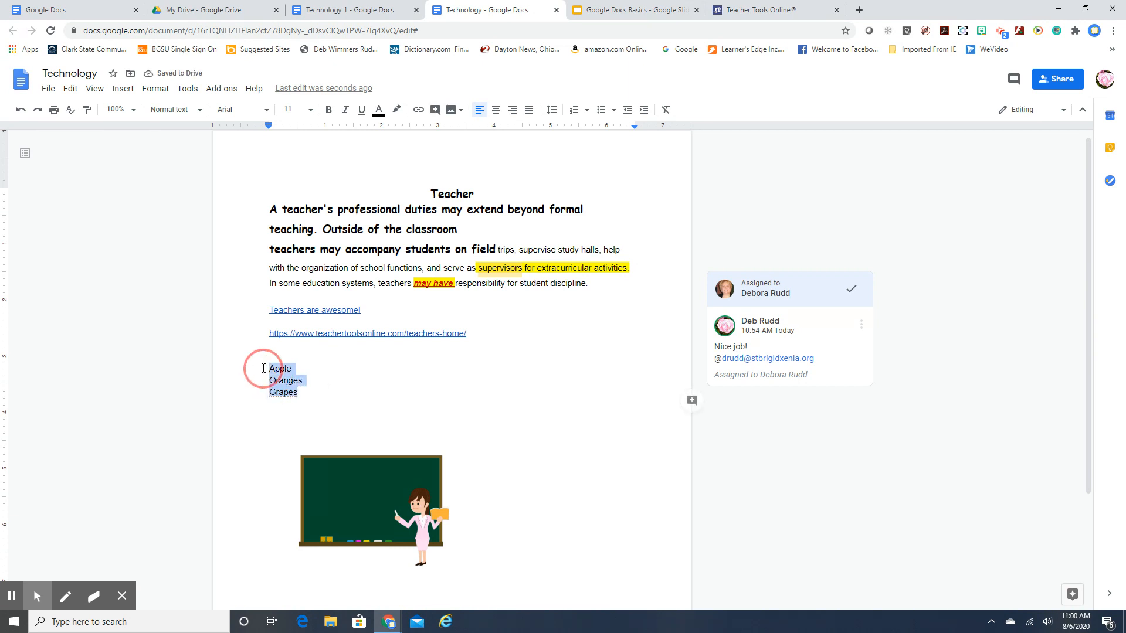
click(576, 111)
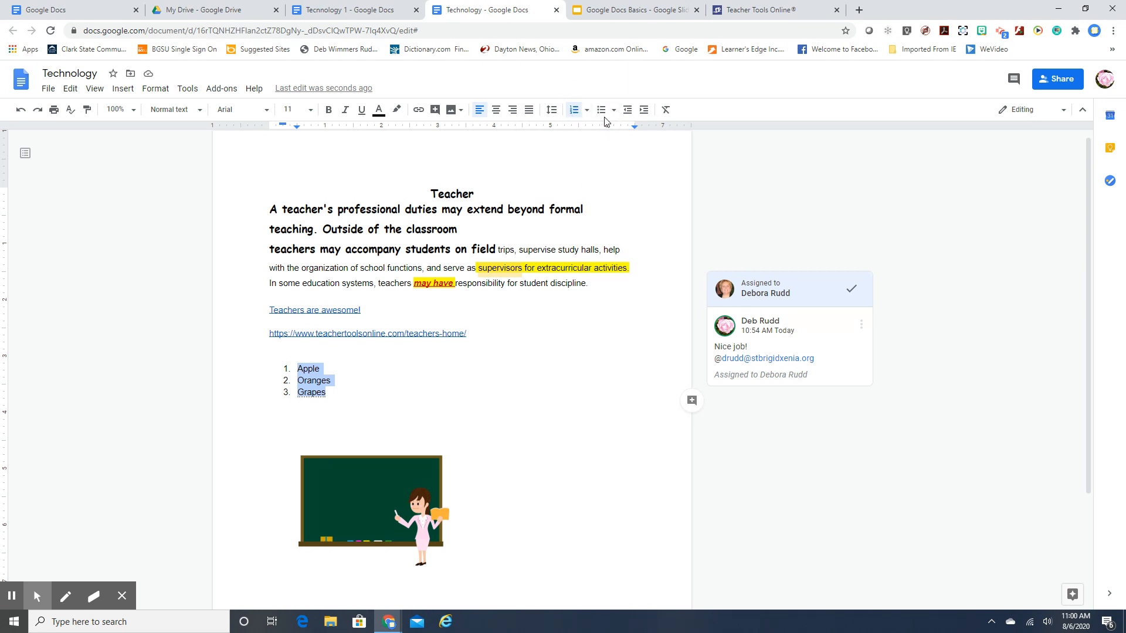
click(602, 111)
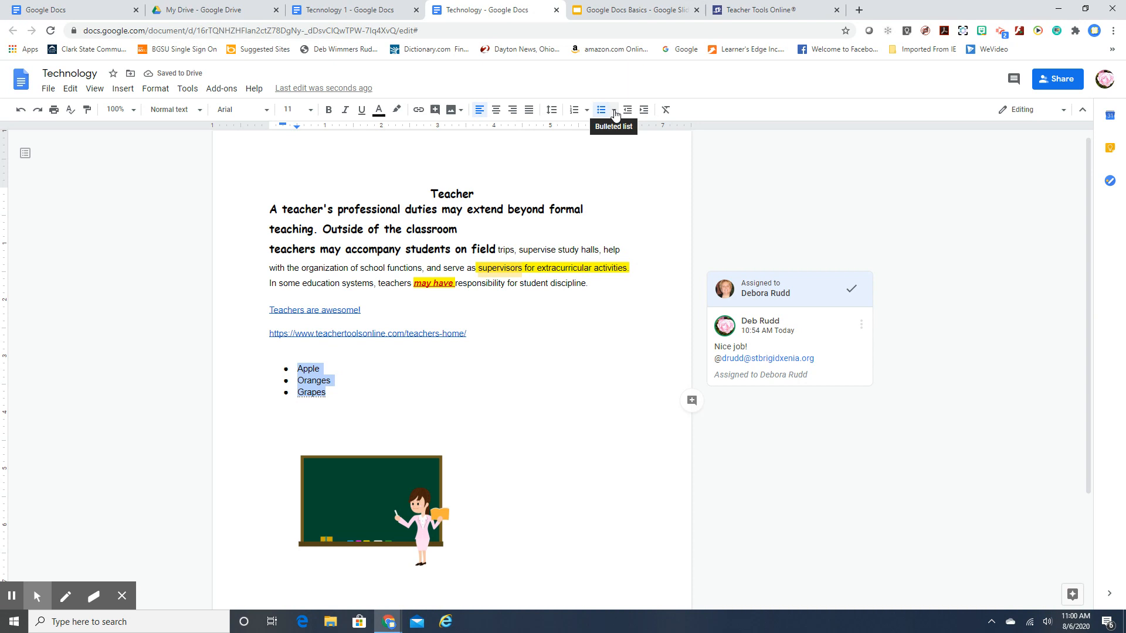
click(614, 110)
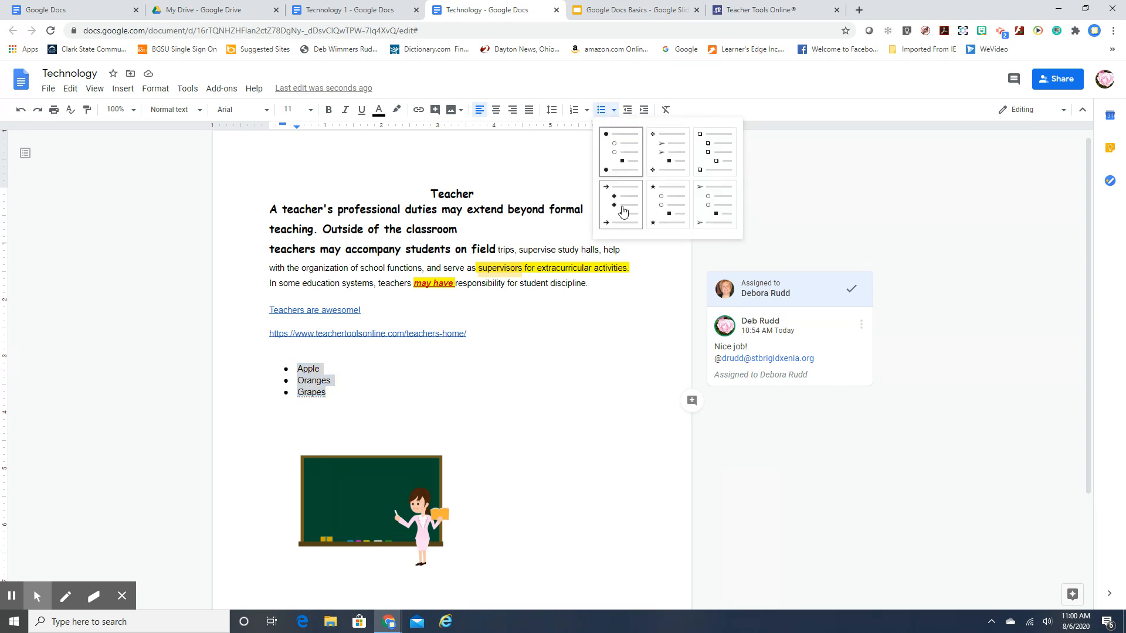
click(711, 149)
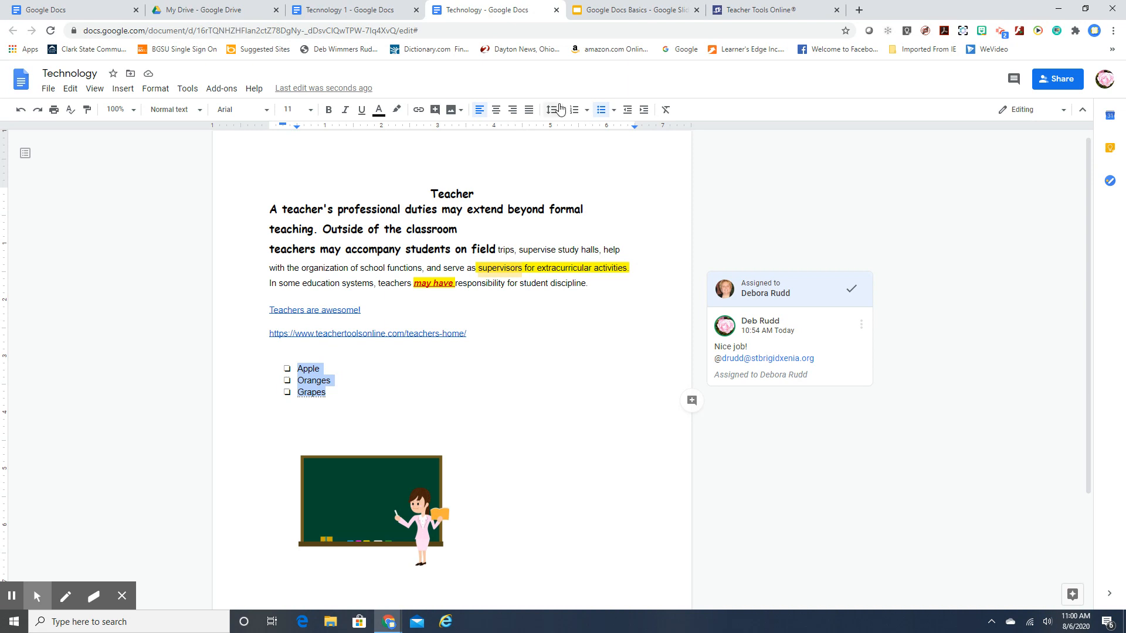
Switch to the Google Docs Basics presentation and review the remaining items on the Additional Formatting Tools slide
click(598, 14)
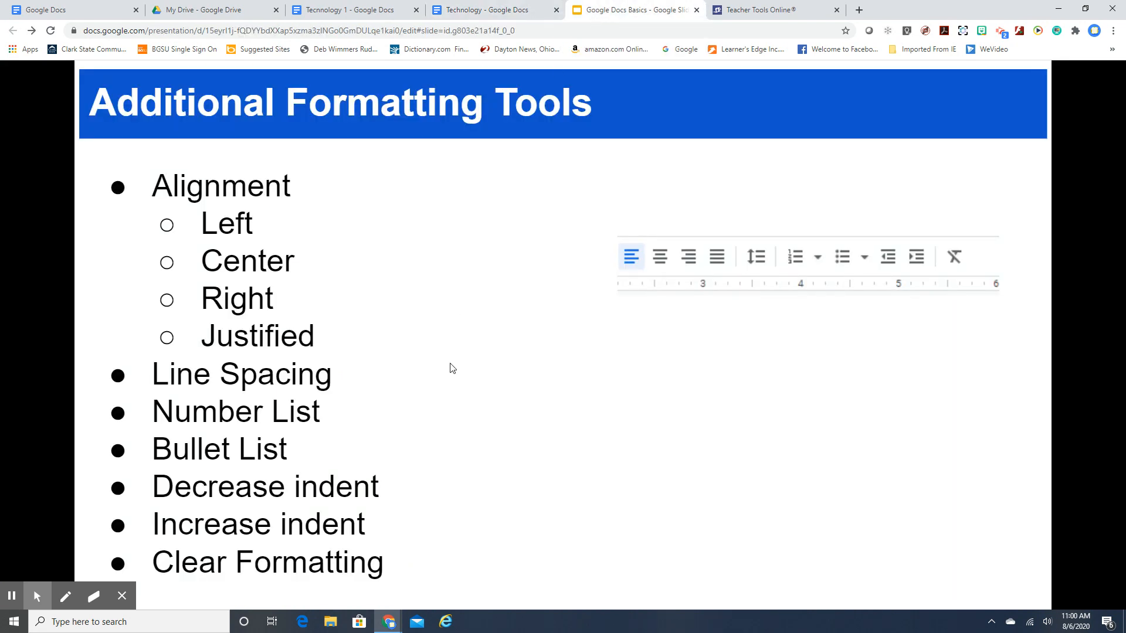
key(Right)
key(Left)
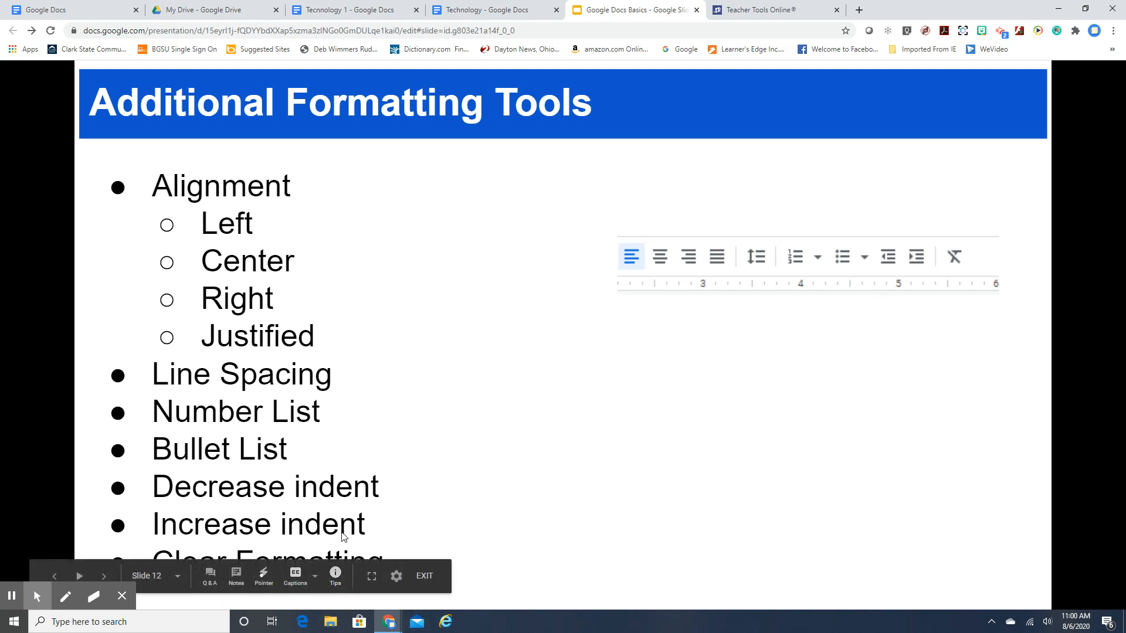
Switch to the Technology document and try decreasing the indent of the Apple, Oranges, Grapes list
click(489, 10)
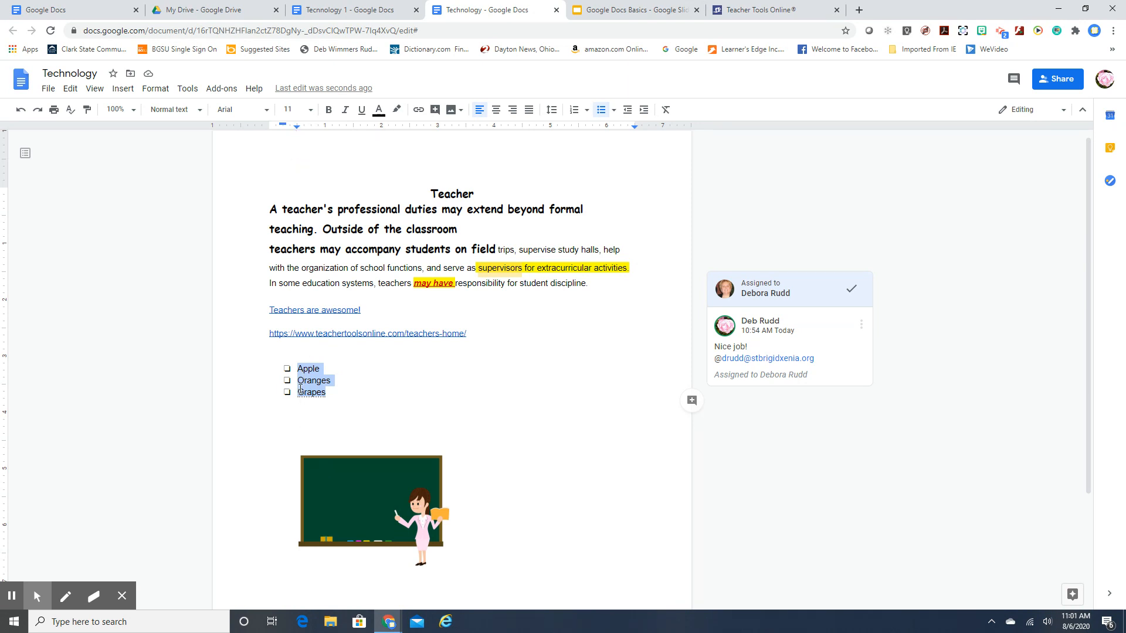
click(628, 116)
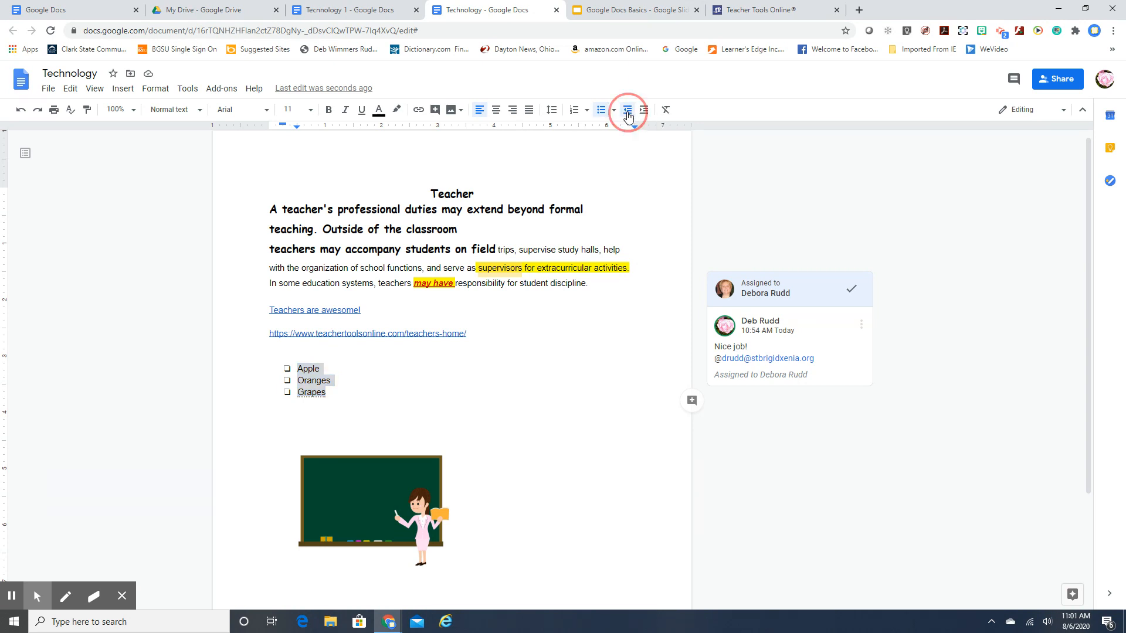
click(343, 354)
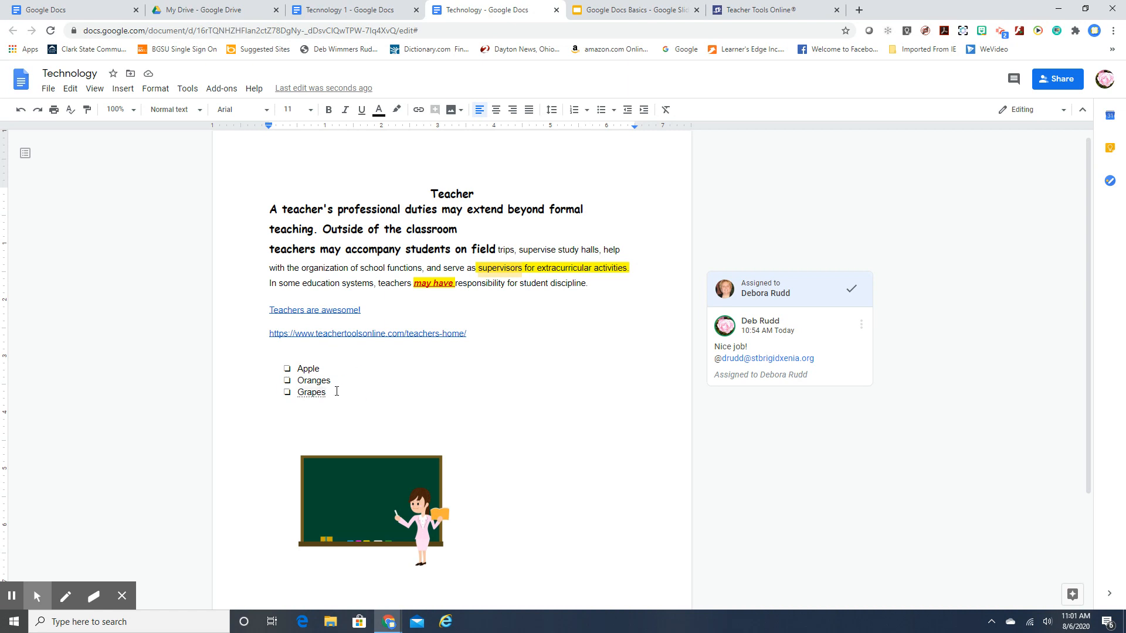
Increase the indent of the "Teachers are awesome!" line several times and decrease it back to the margin
drag(359, 313, 270, 310)
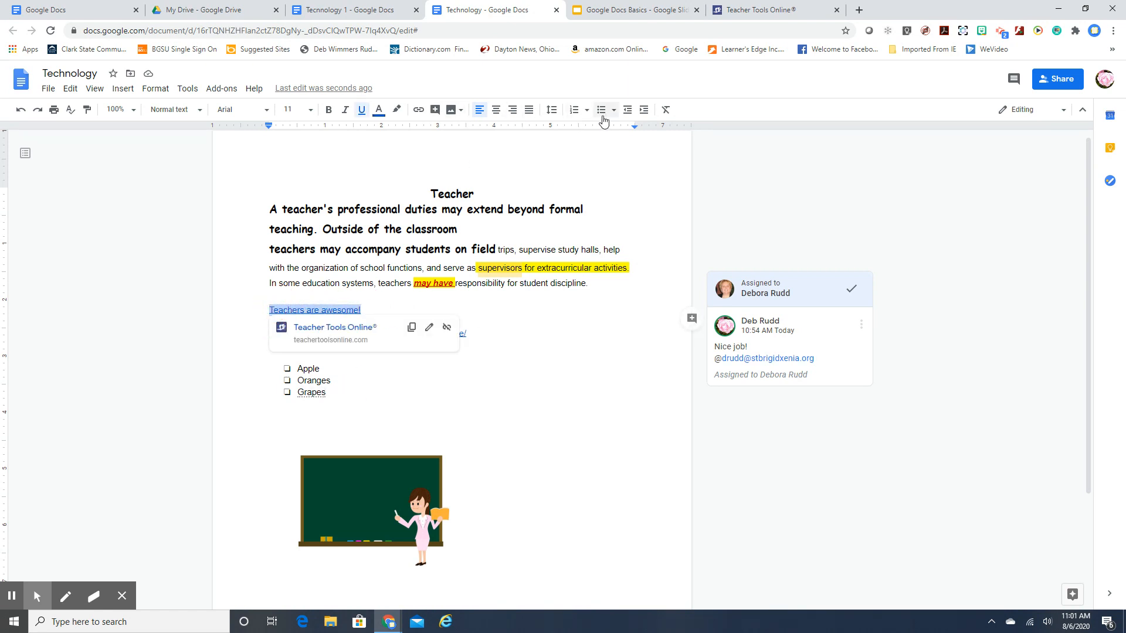
click(642, 112)
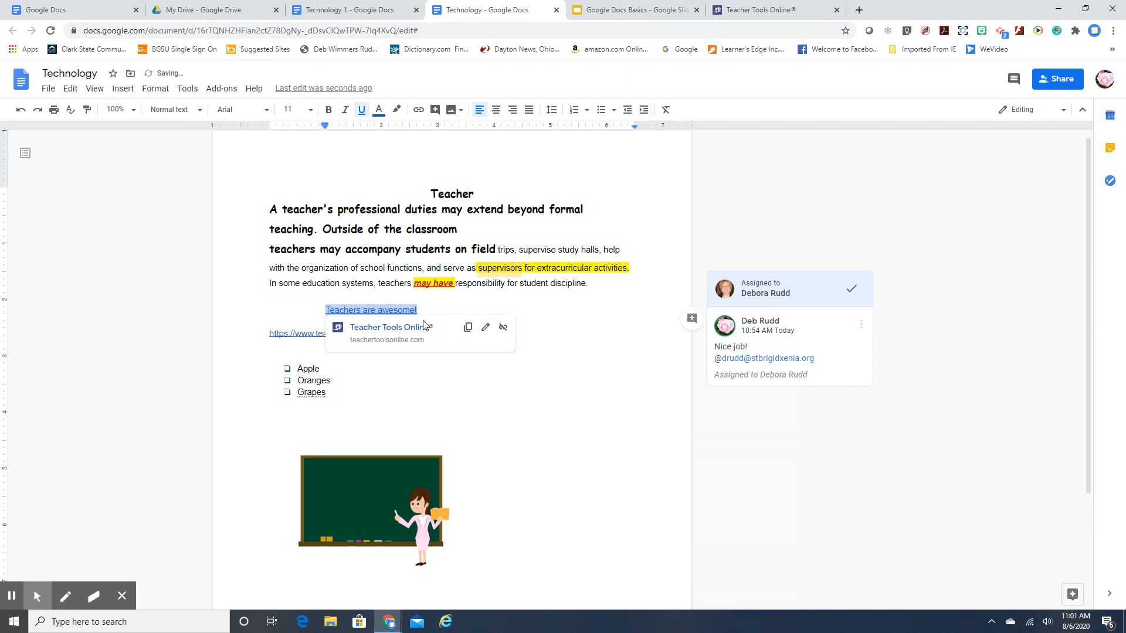
click(630, 111)
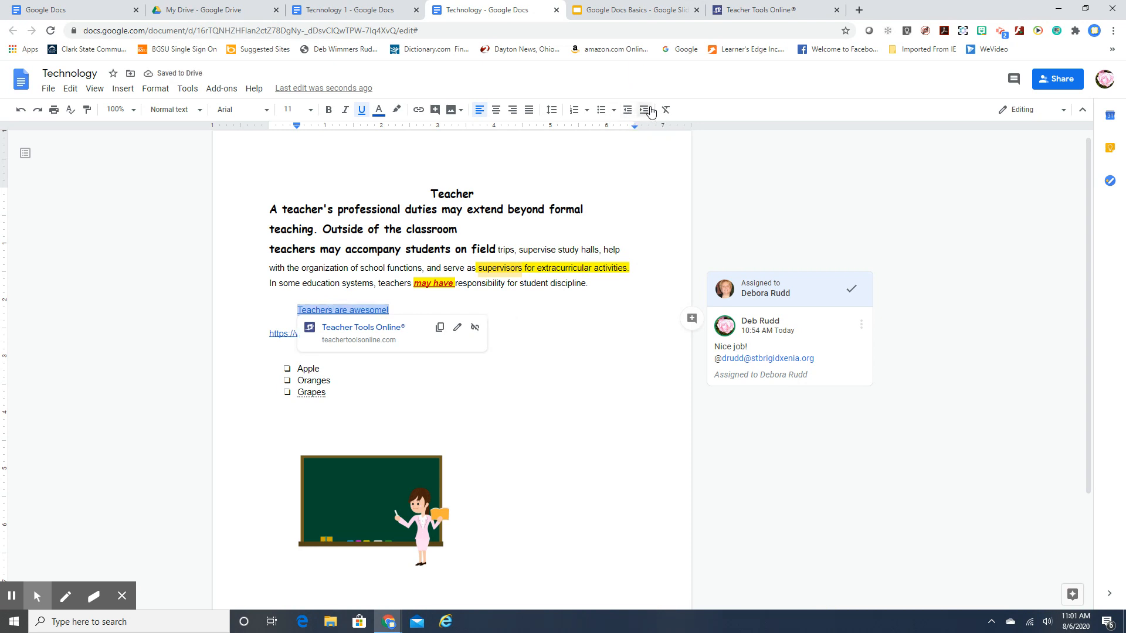
click(643, 110)
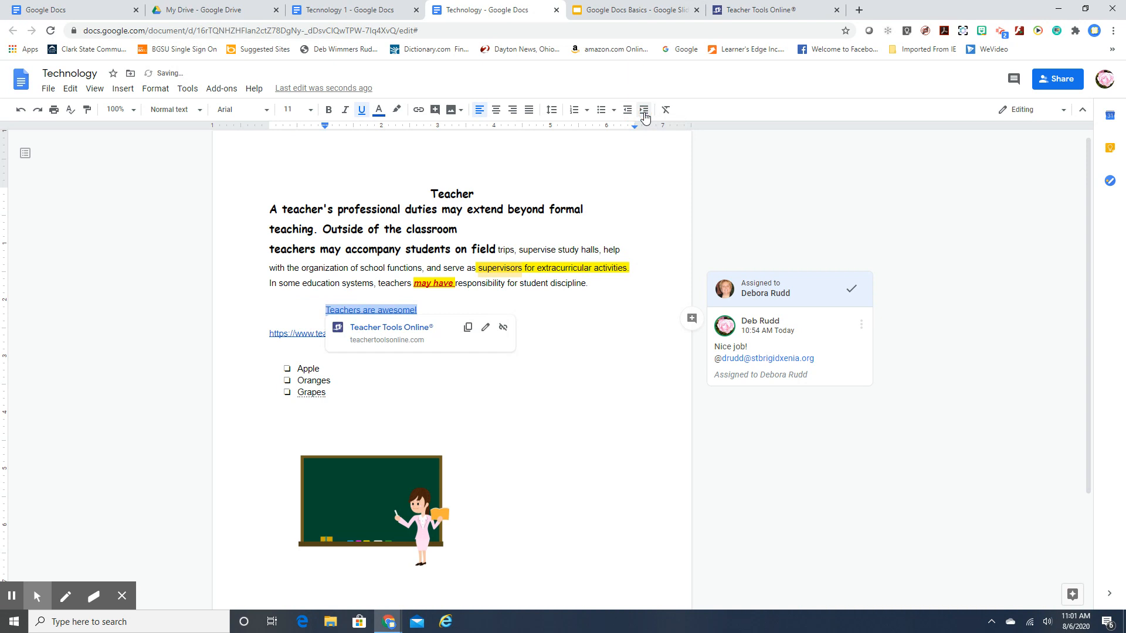
click(643, 112)
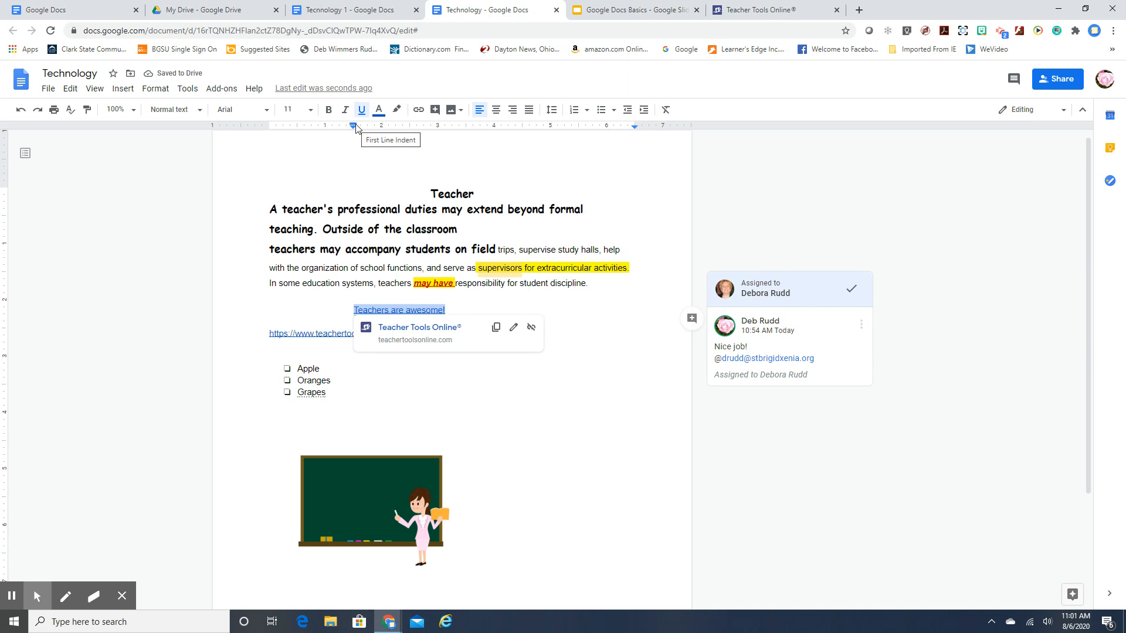
click(627, 111)
click(626, 111)
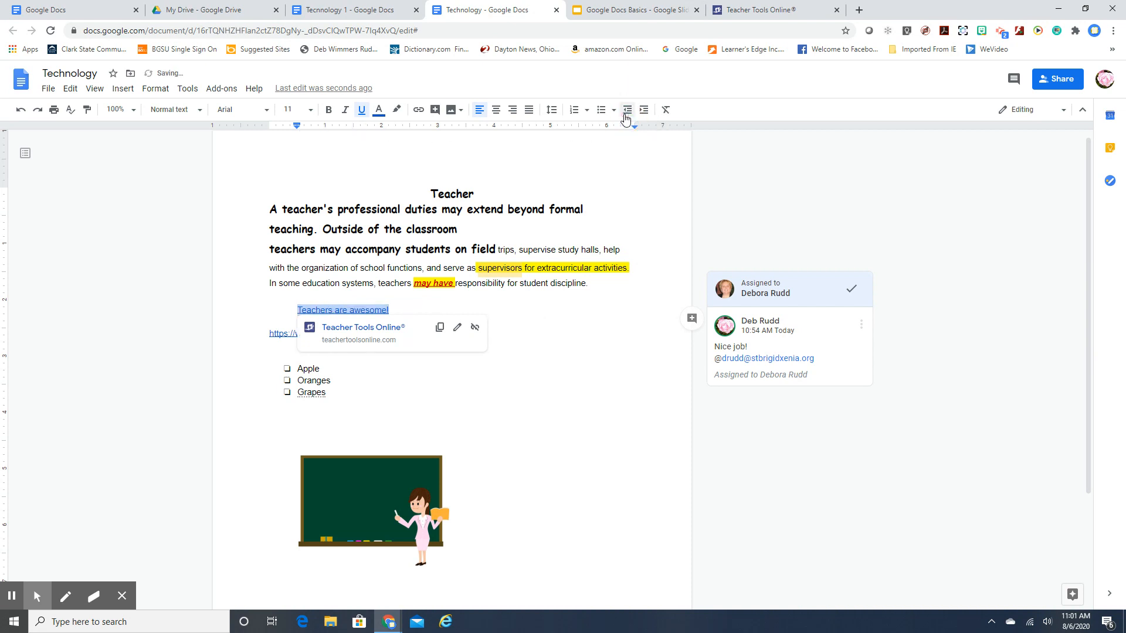
click(626, 111)
click(371, 398)
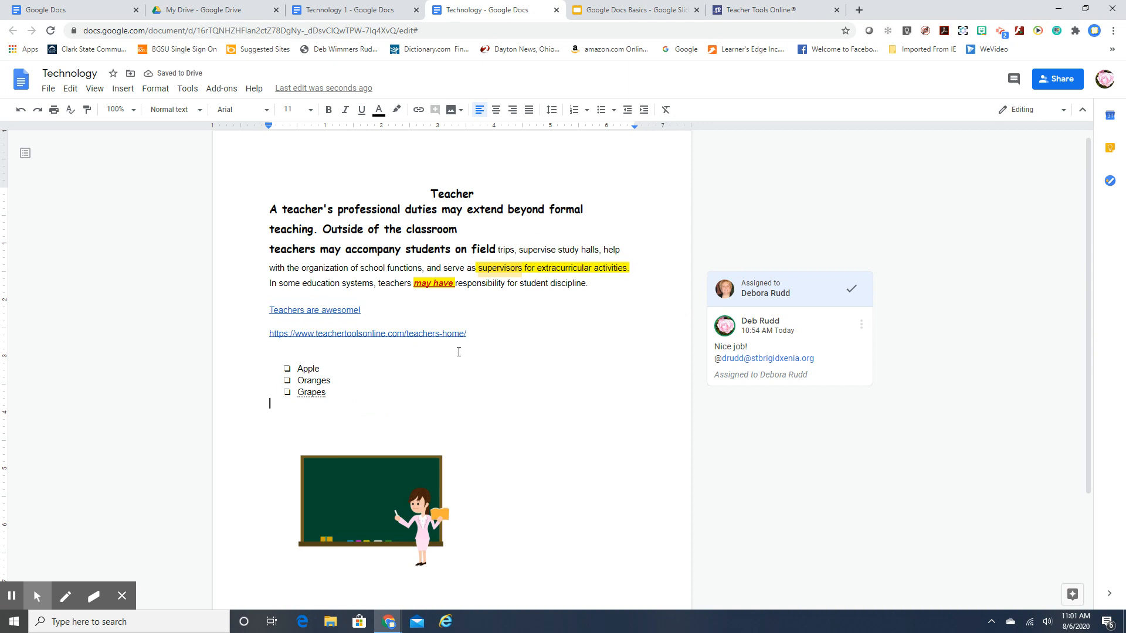
Clear the formatting from "supervisors for extracurricular activities", repeating it on the words "as supervisors"
drag(627, 268, 475, 270)
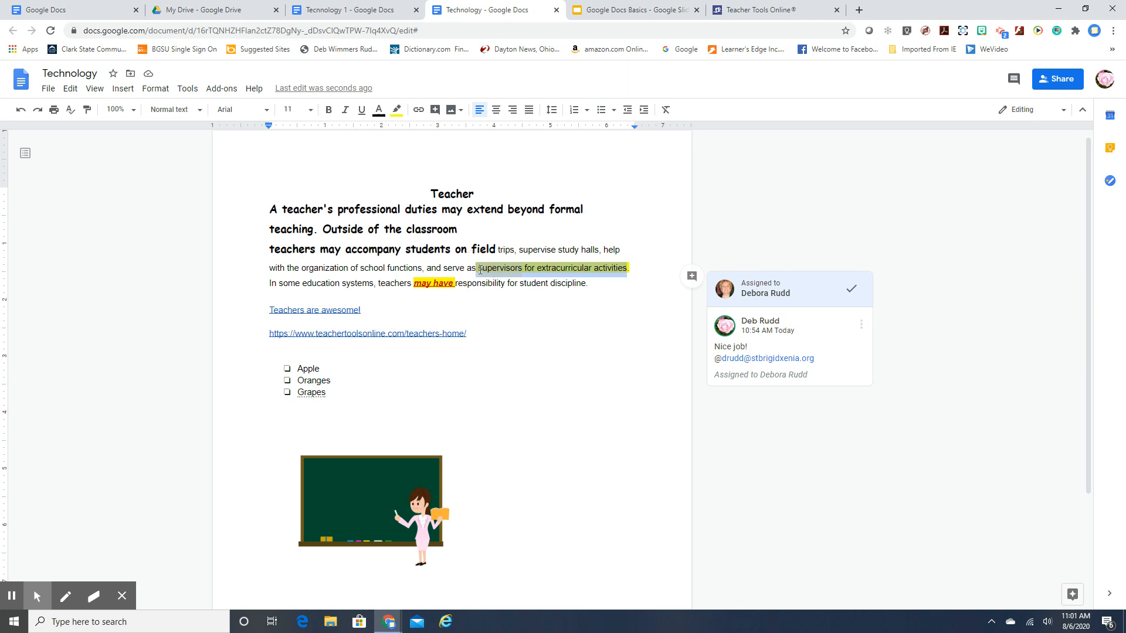
click(666, 111)
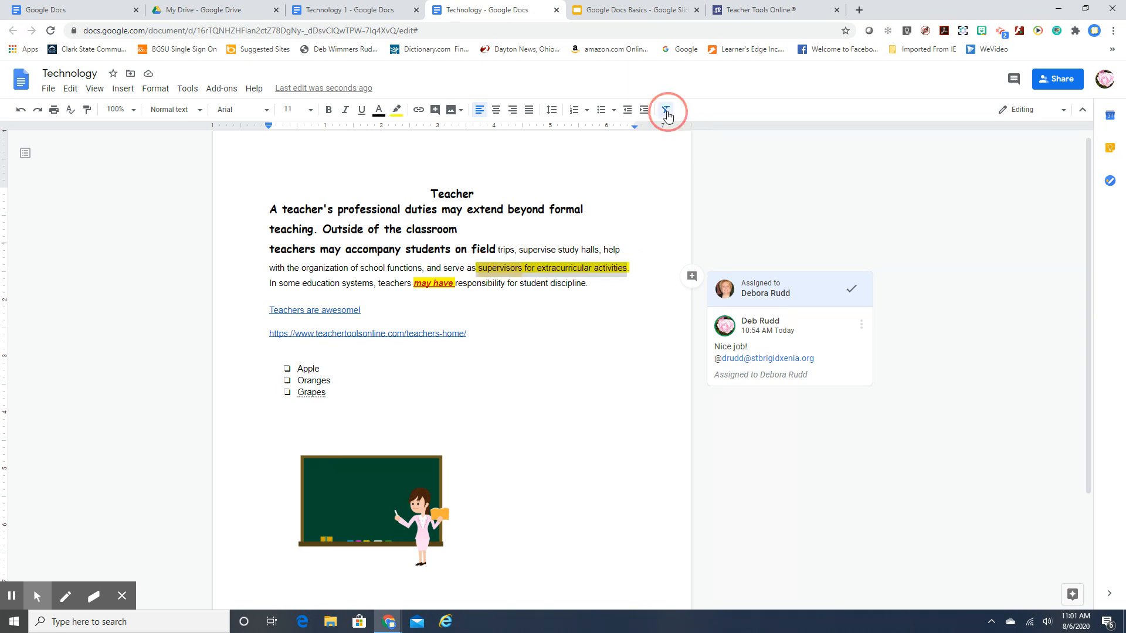
click(629, 347)
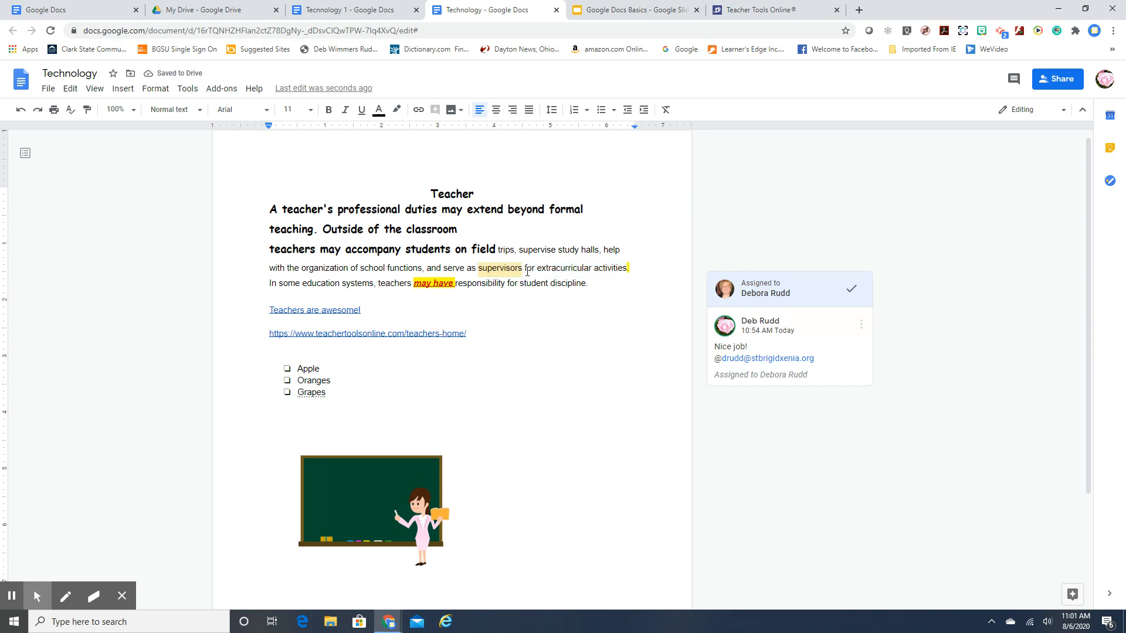
drag(523, 268, 466, 267)
click(671, 113)
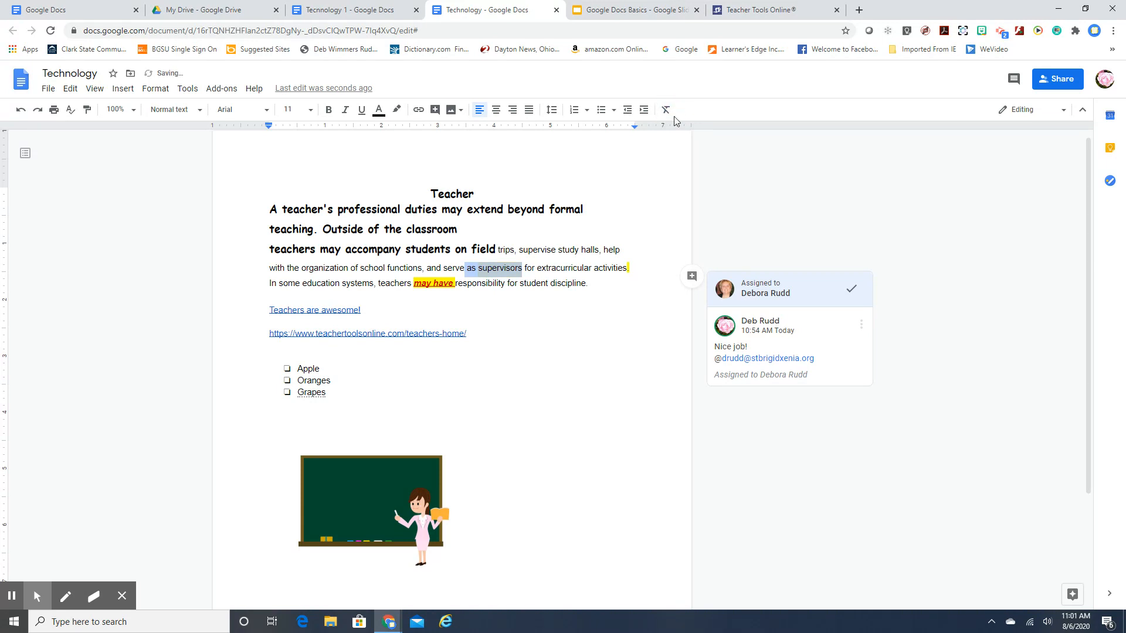
click(510, 374)
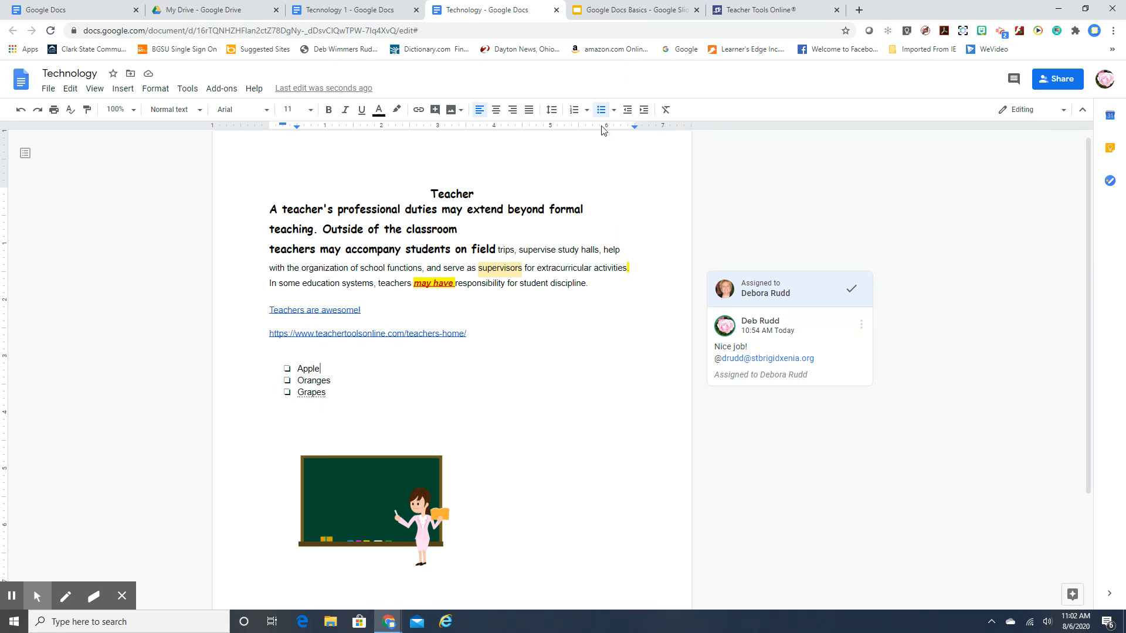
Show the Explore slide in the Google Docs Basics presentation and return to the Technology document
click(654, 8)
click(580, 421)
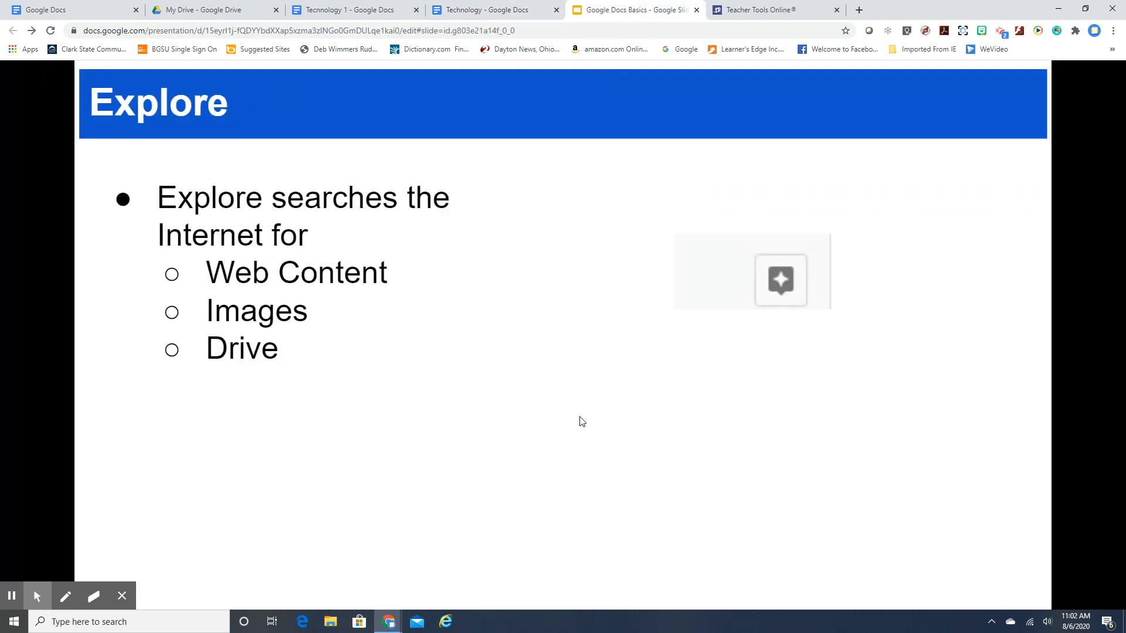
click(472, 14)
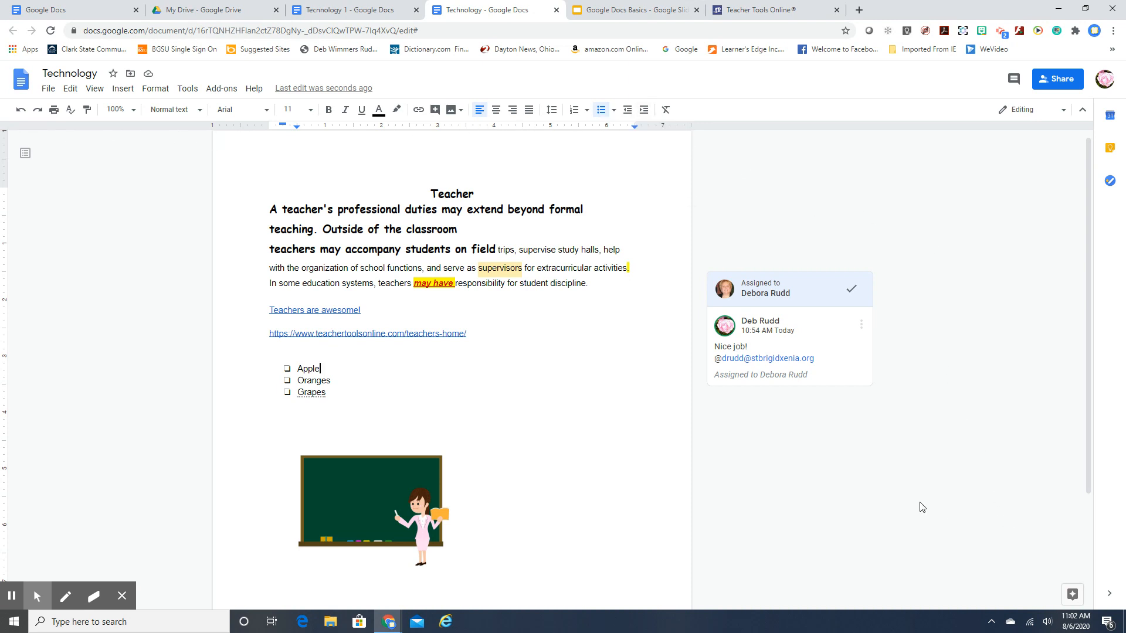
Open Explore, search for teachers and choose the "teachers day" suggestion
click(1065, 599)
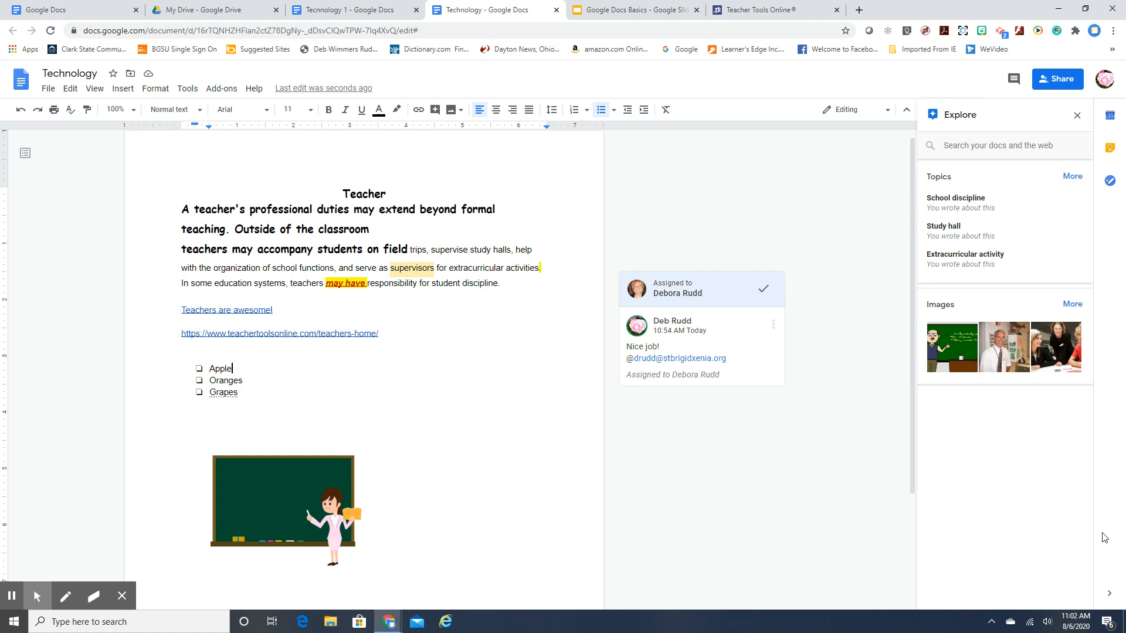
click(960, 147)
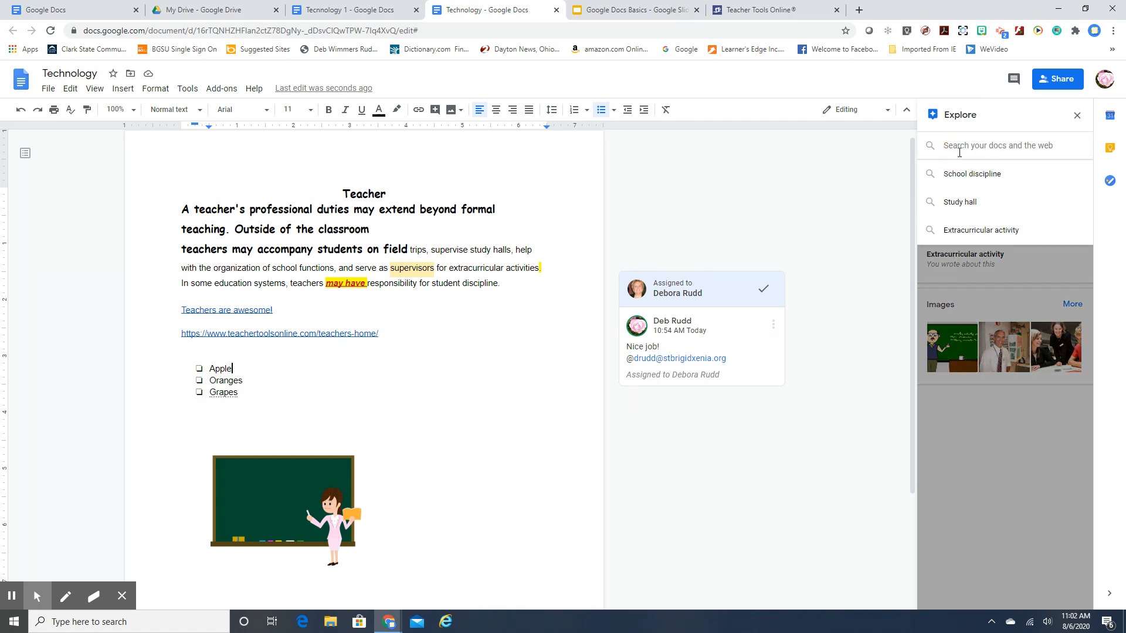
text(eac)
key(BackSpace)
key(BackSpace)
key(BackSpace)
text(teachers federal)
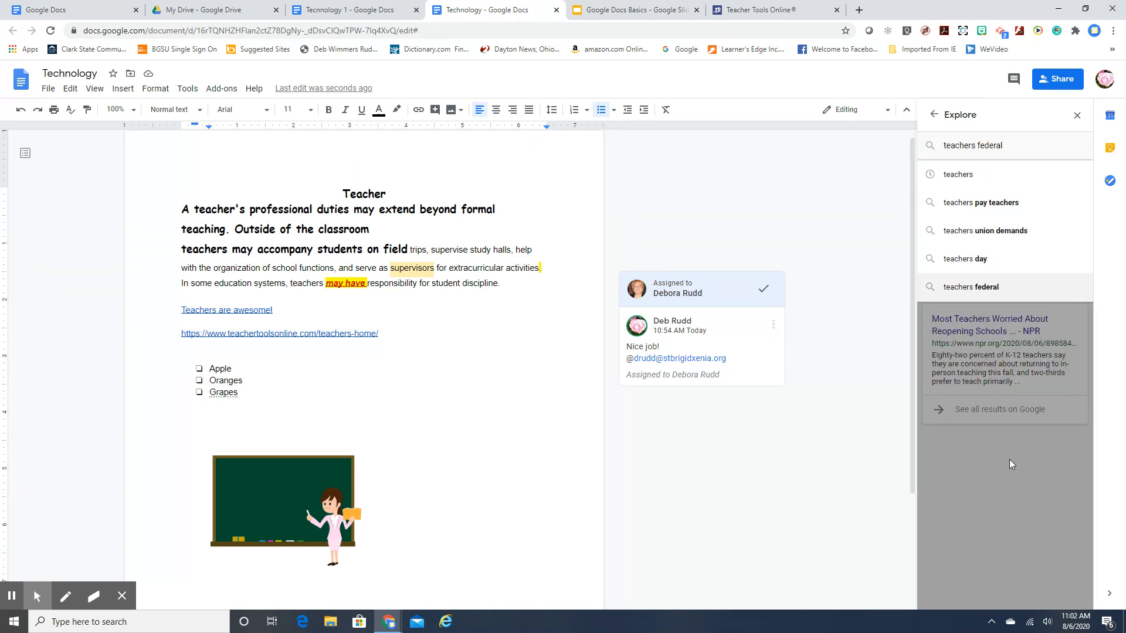
click(1010, 460)
click(859, 220)
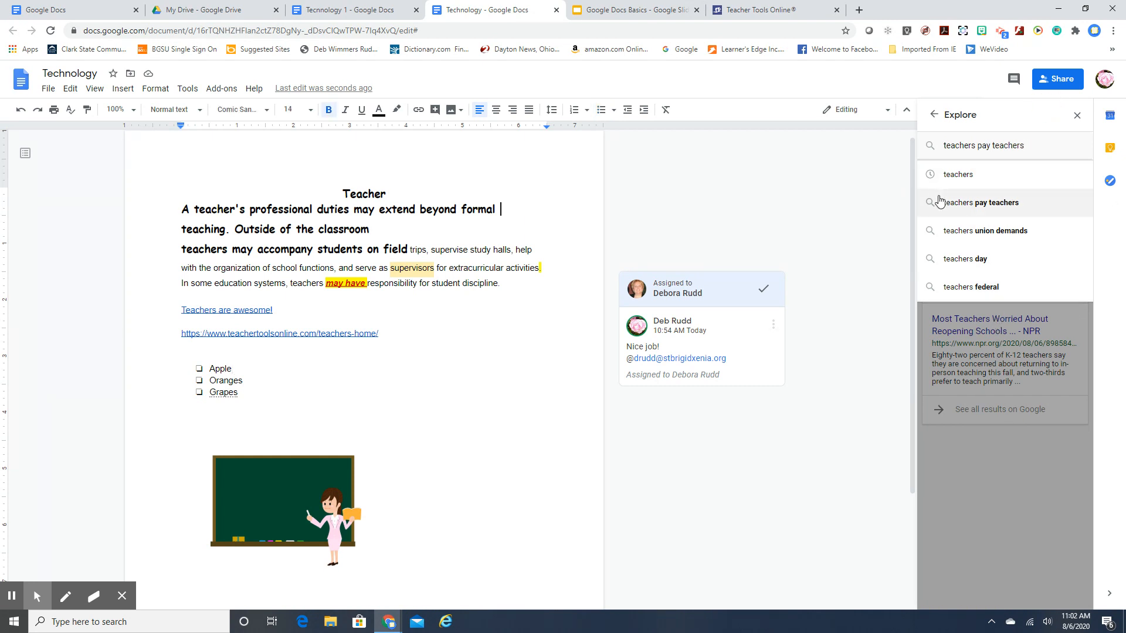
click(949, 259)
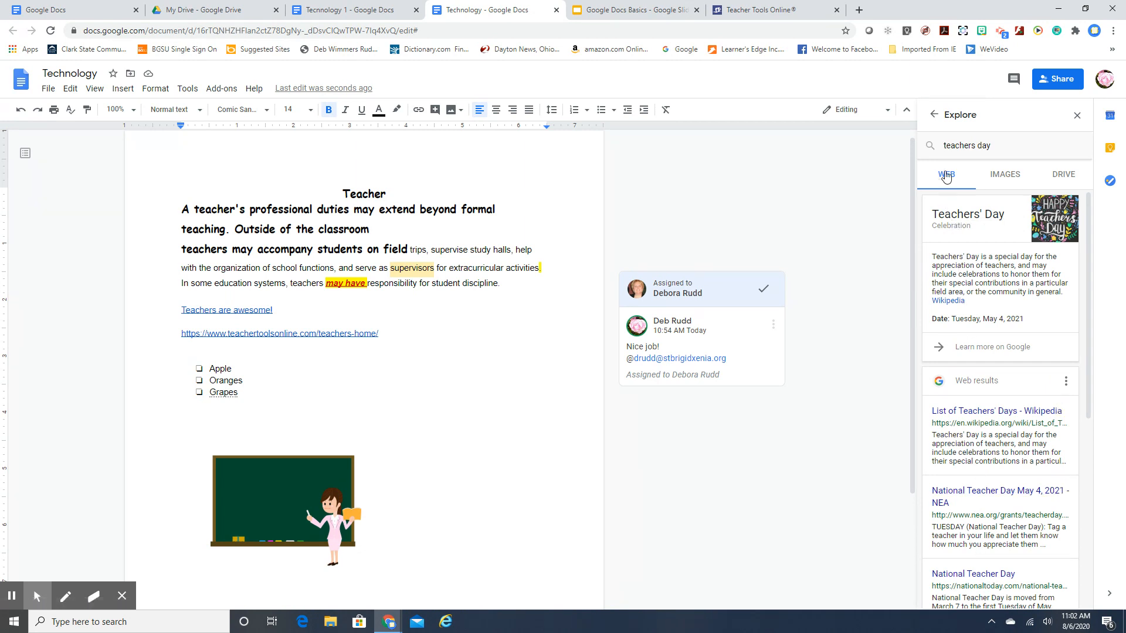
View the image and Drive results for "teachers day" and return to the web results
click(997, 176)
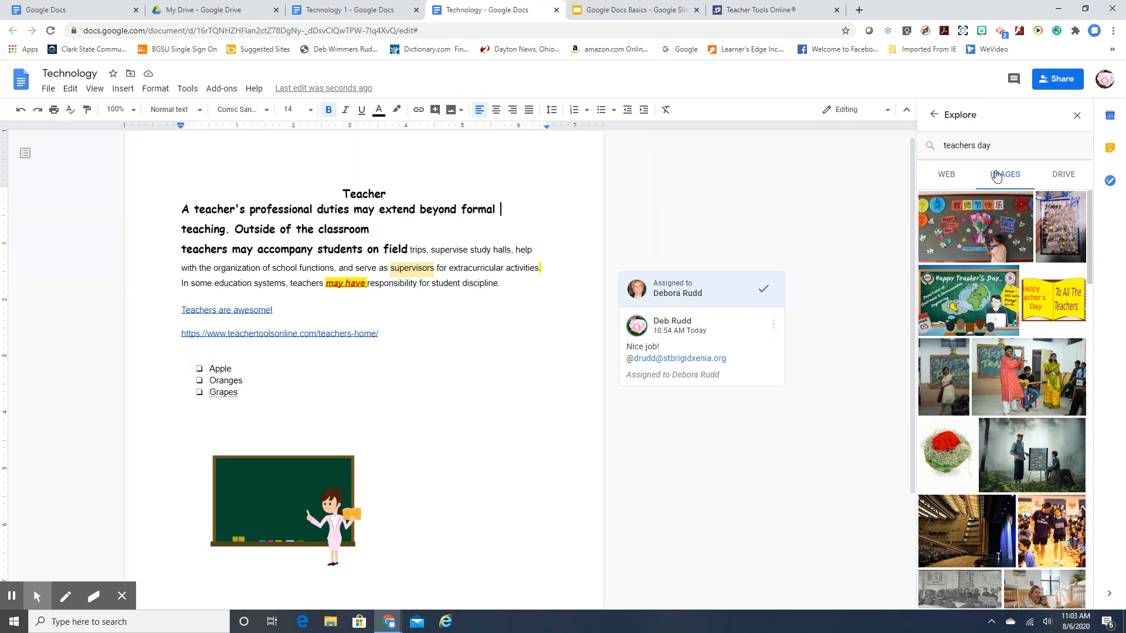
click(1063, 176)
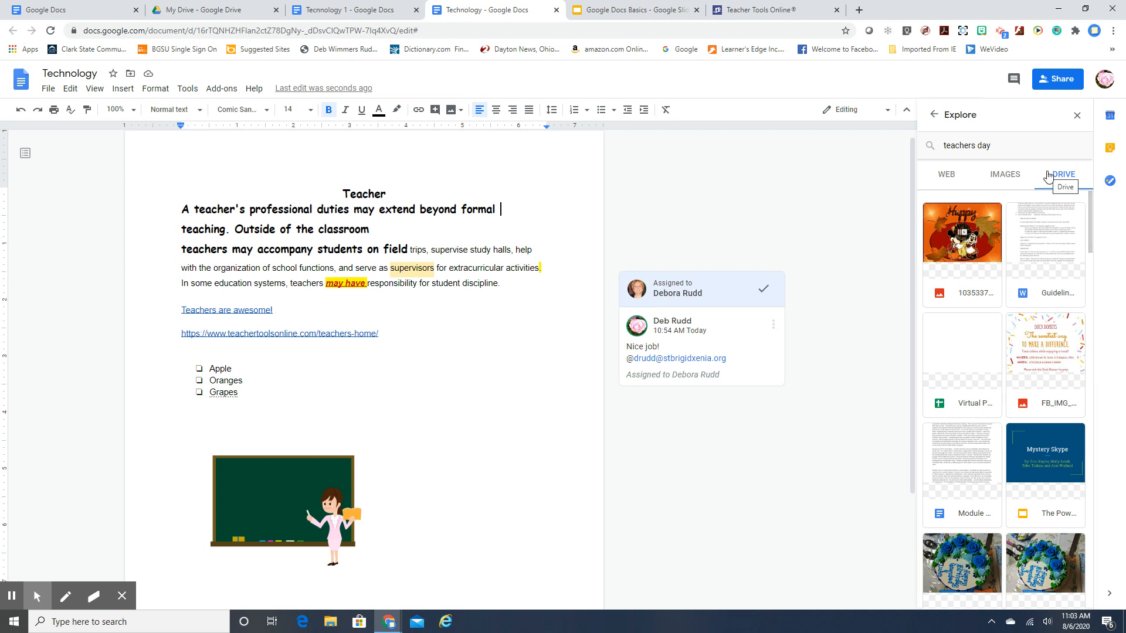
click(946, 174)
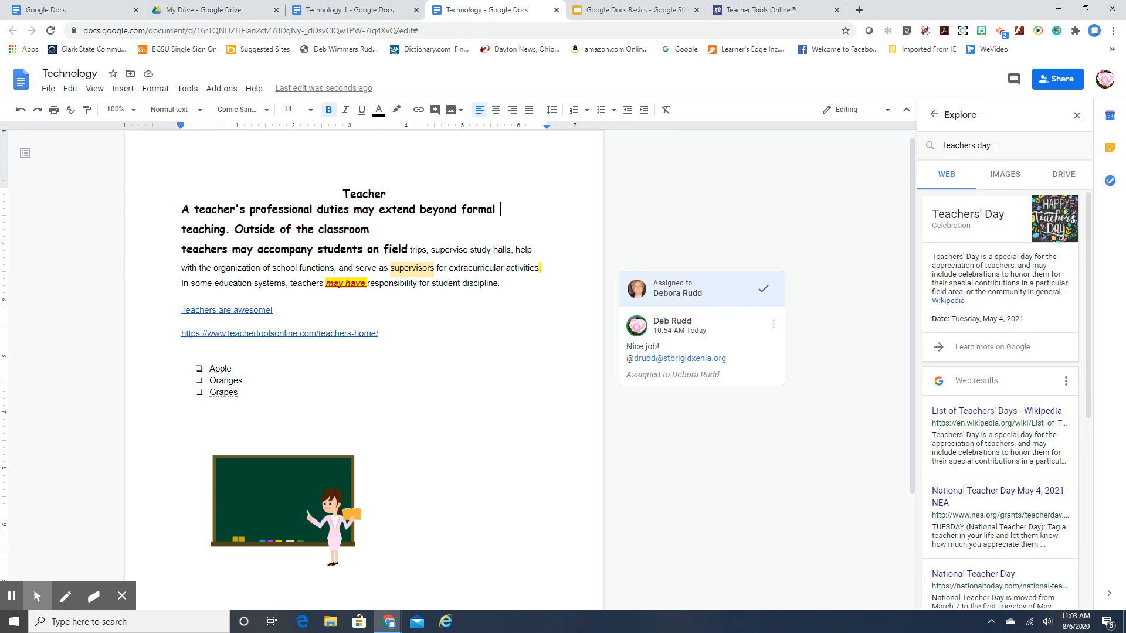
Replace the Explore search with "american civil war" and look over the web results
click(995, 149)
text(ci)
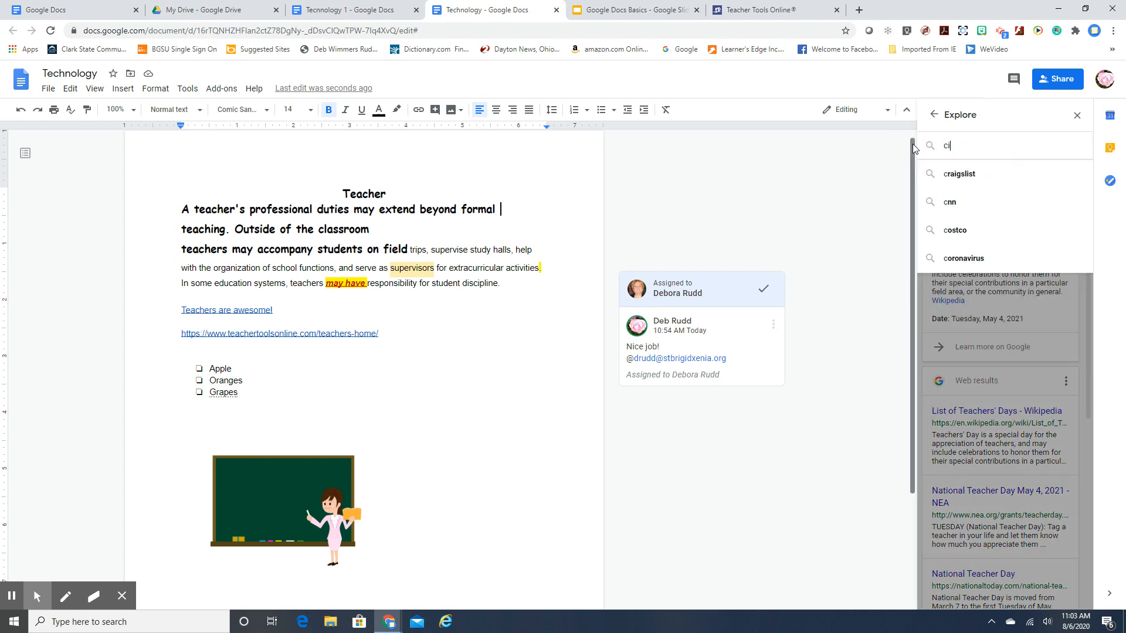
text(vil war)
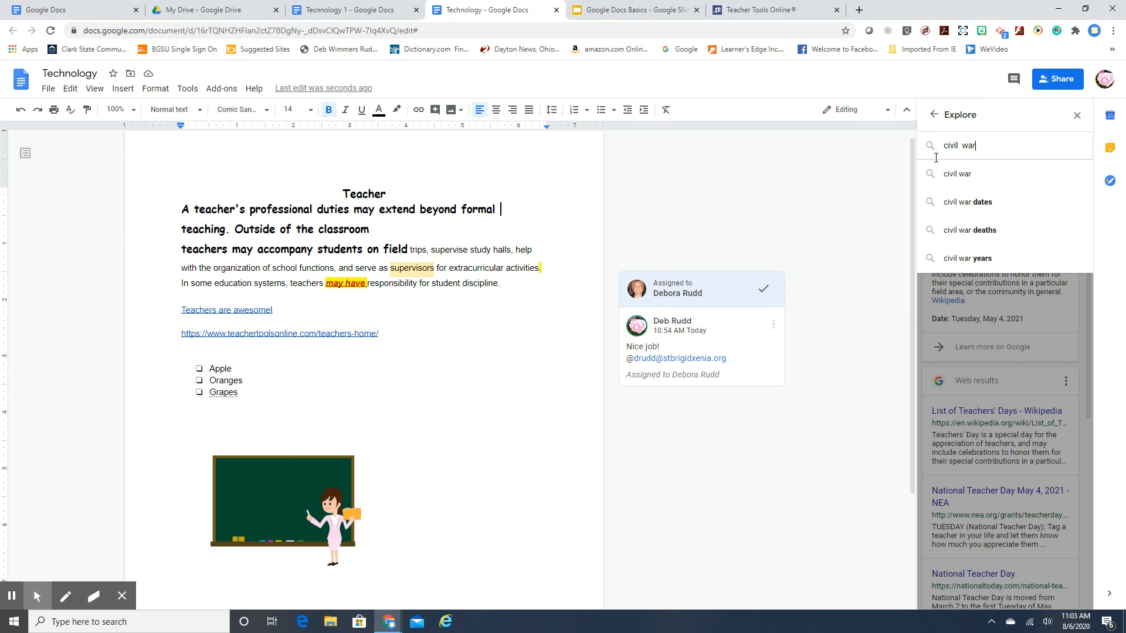
click(945, 145)
text(american)
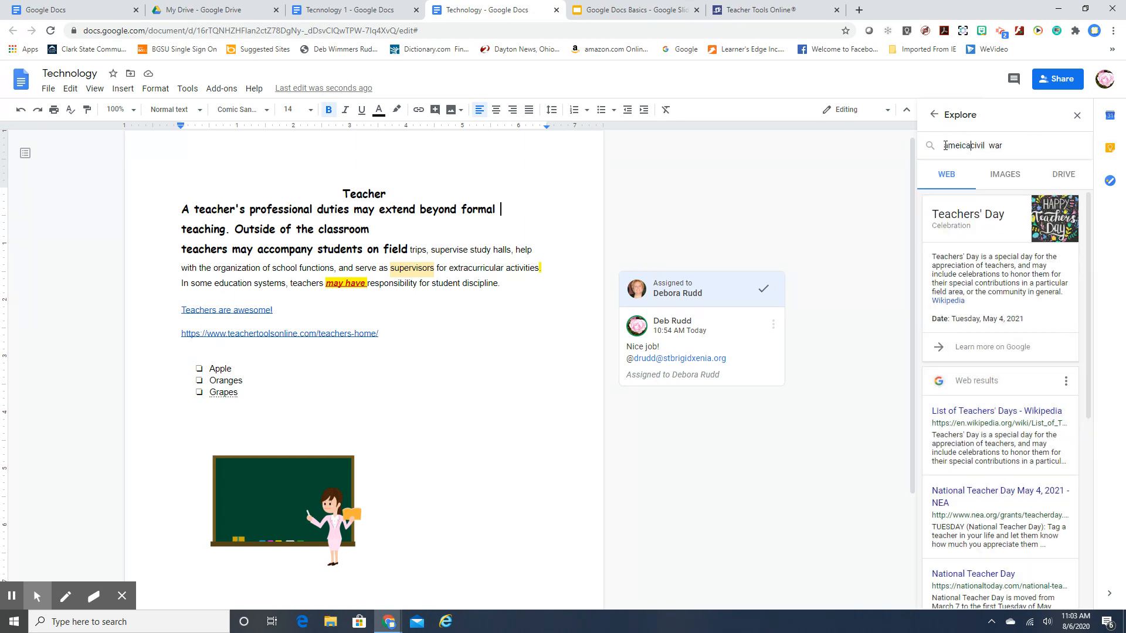
click(1008, 188)
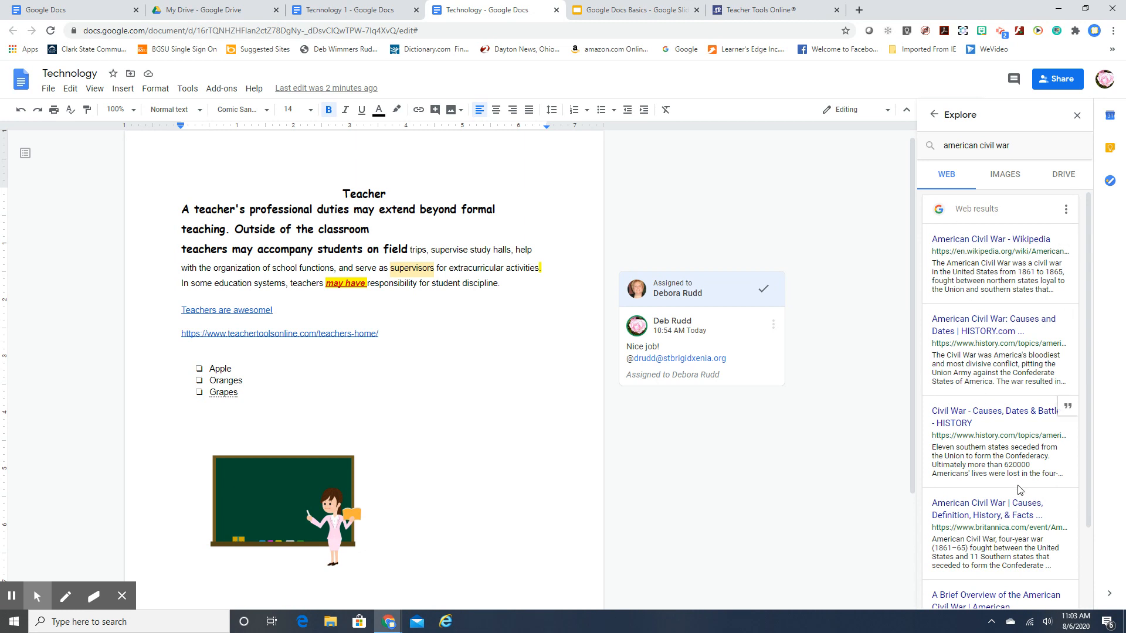
View the image and Drive results for "american civil war" and return to the images
click(997, 179)
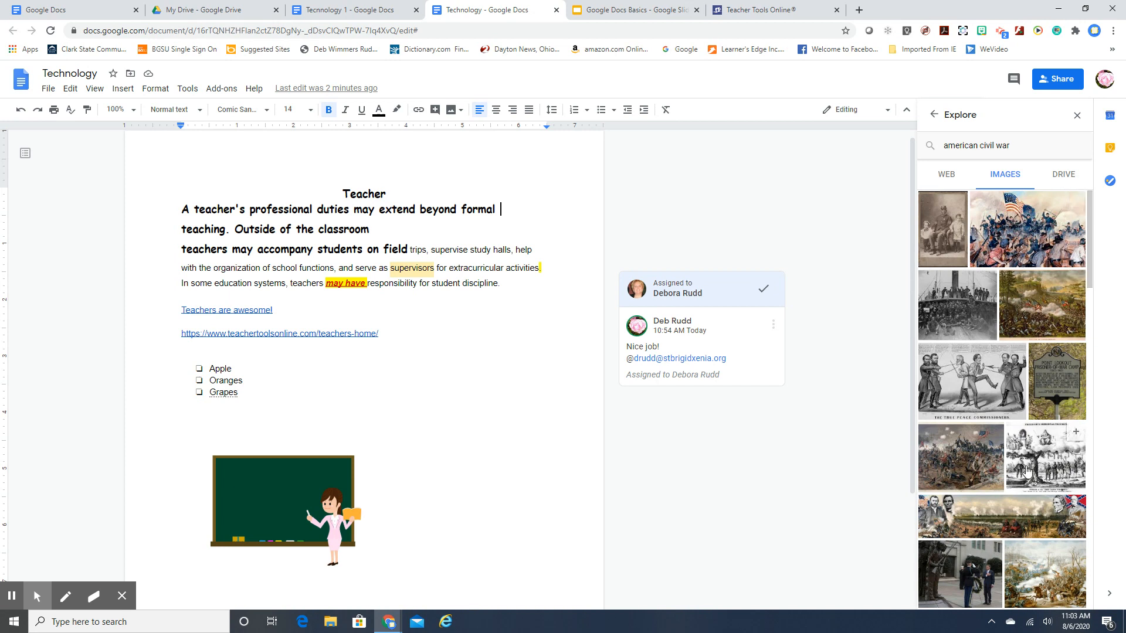
click(1071, 176)
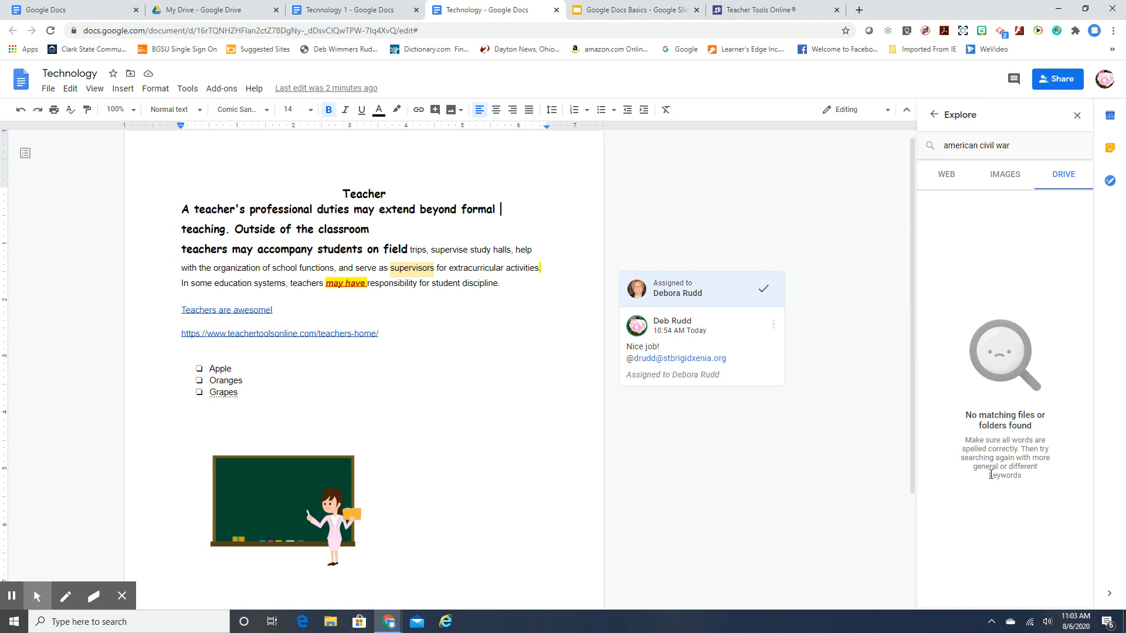
click(998, 178)
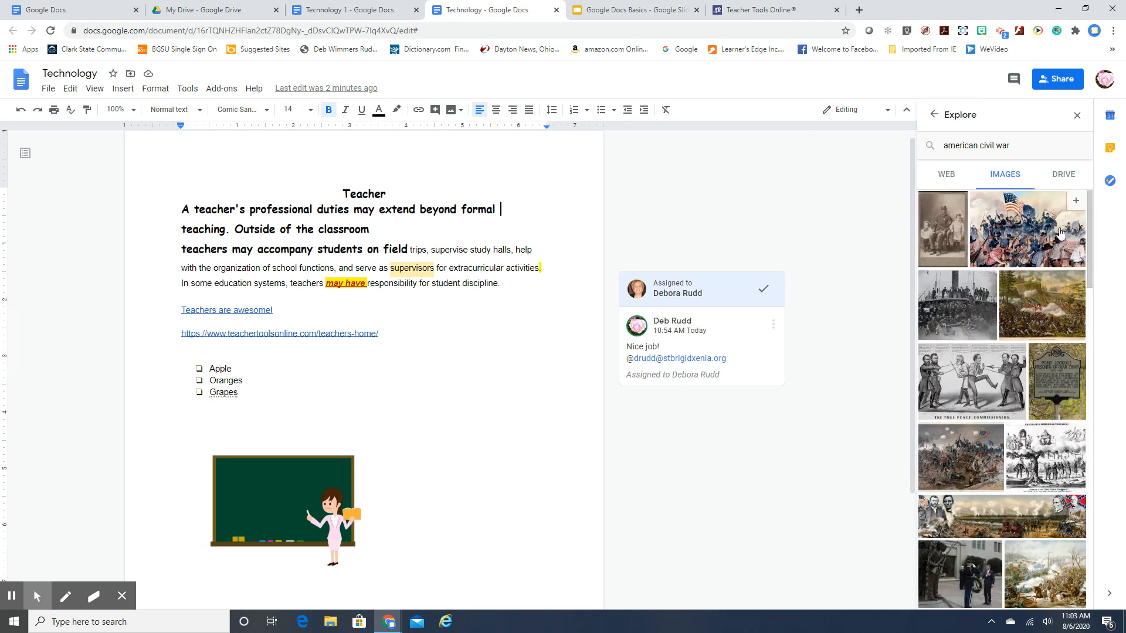
Search Explore images for "teacher" and insert the photo of the white-shirted man pointing at a chalkboard after the line ending in "formal"
click(941, 145)
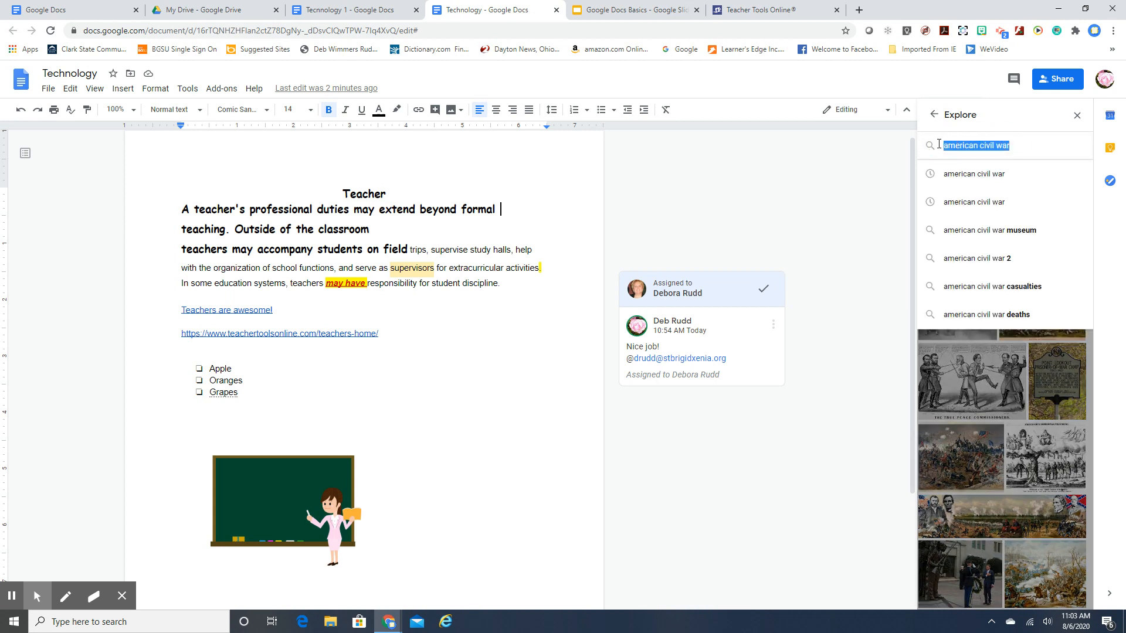
text(teacher)
key(Return)
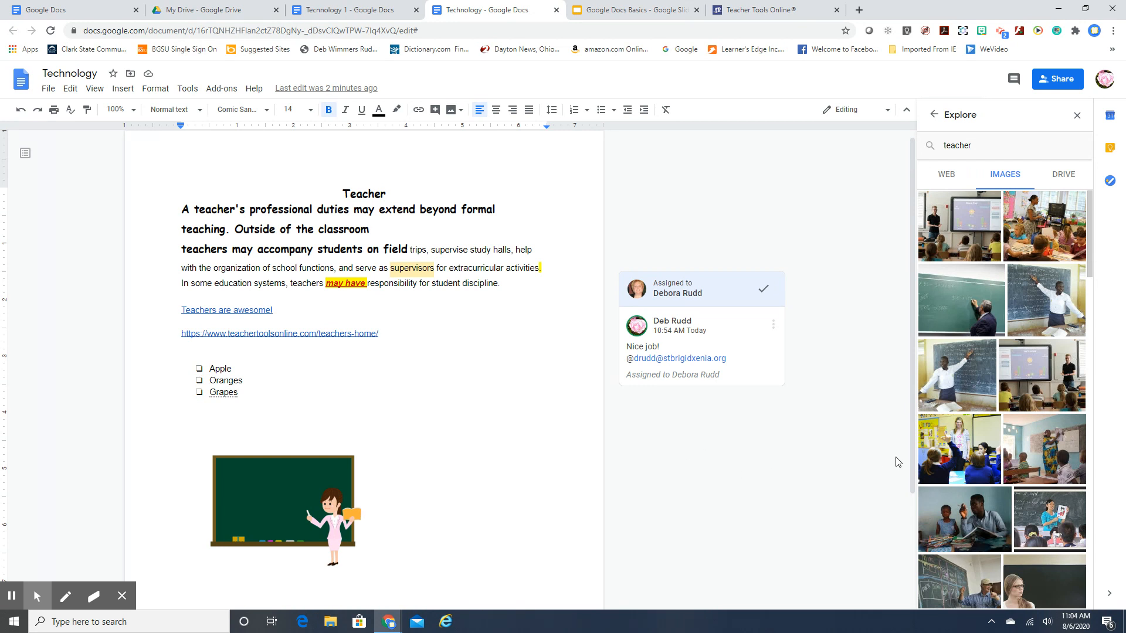
mouse_move(985, 356)
click(985, 351)
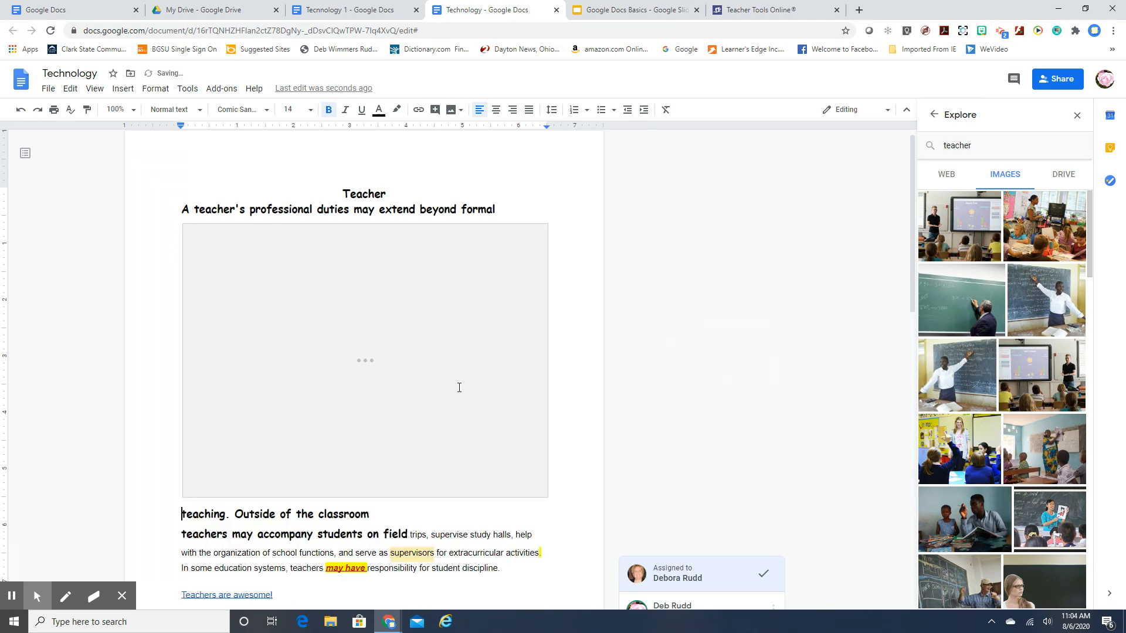
Delete the inserted chalkboard photo below the line ending in "formal"
click(456, 378)
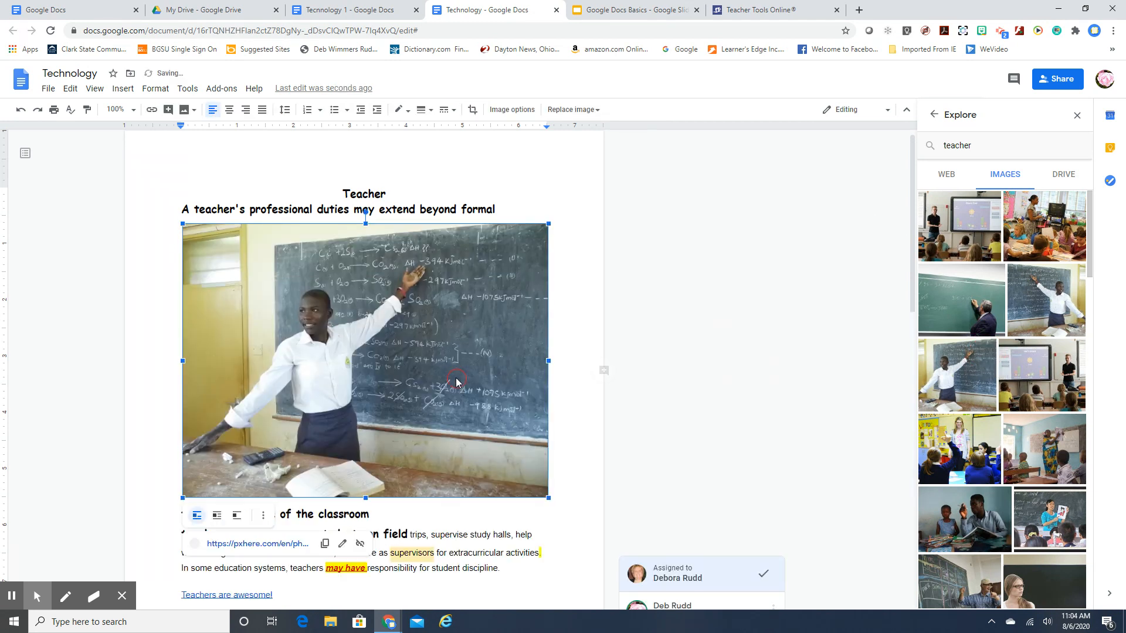
key(Delete)
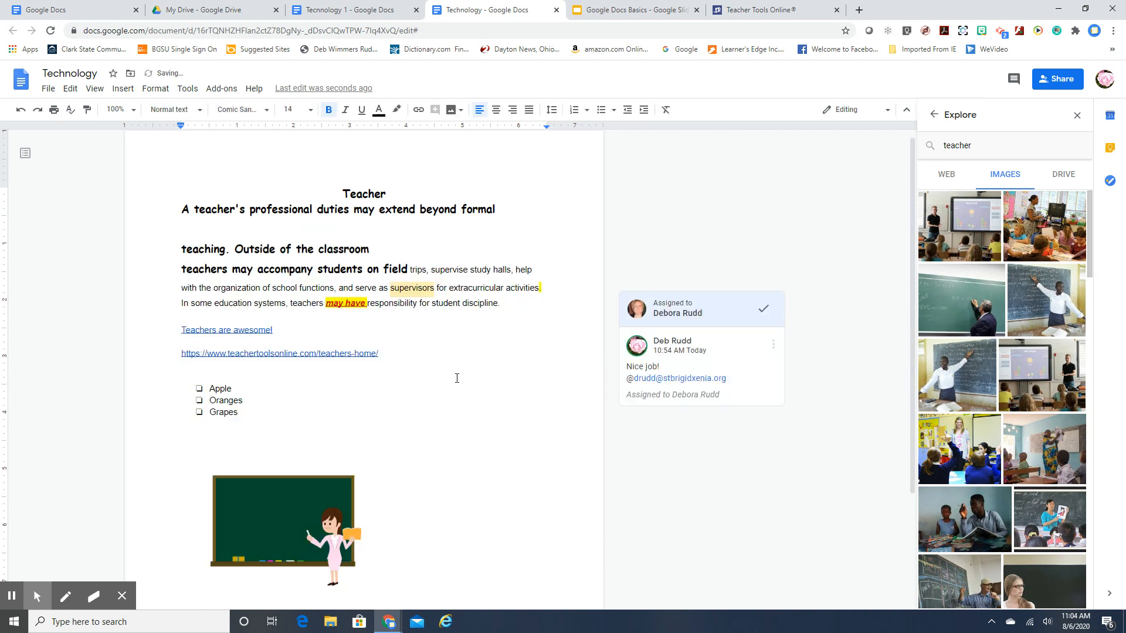
View the Explore web results for "teacher", open the full Google results page, and close it again
click(948, 174)
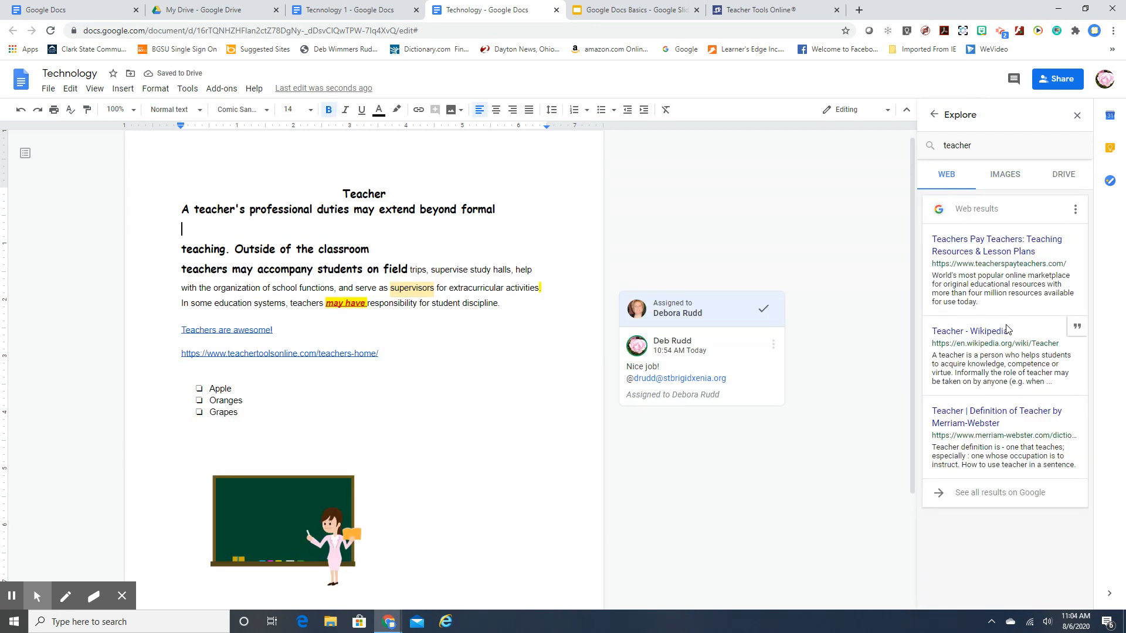
click(984, 494)
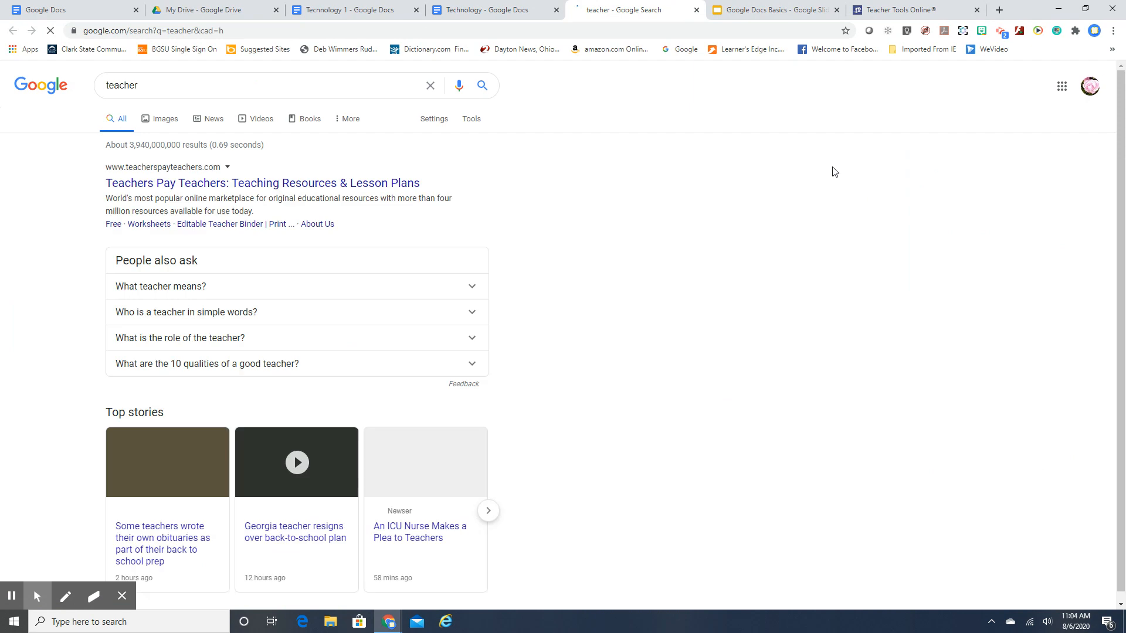
click(696, 11)
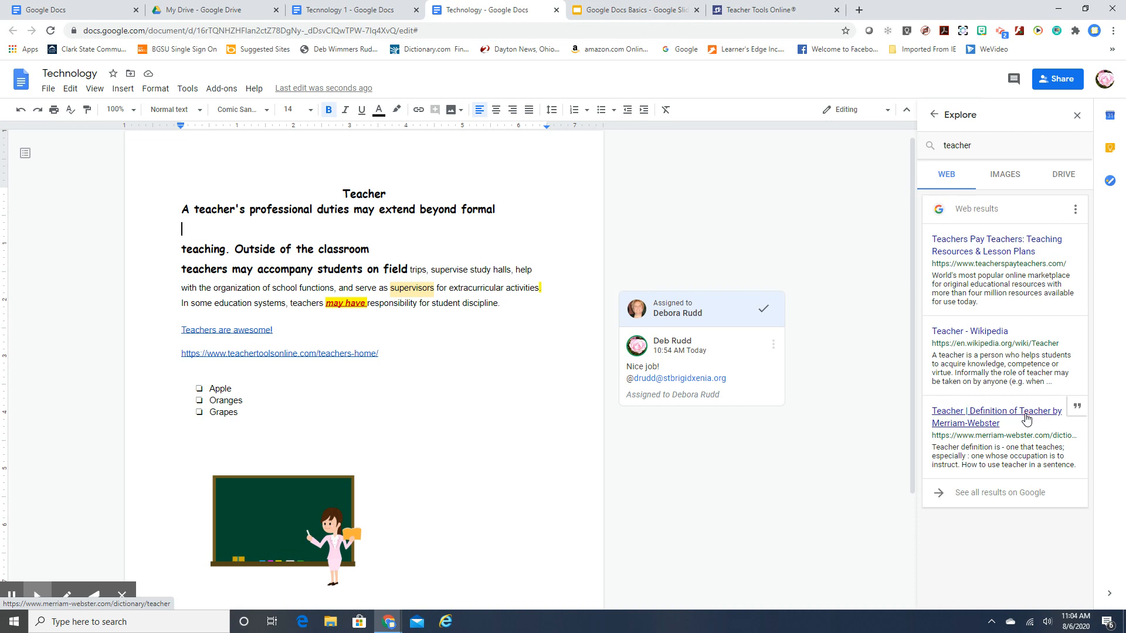
View the image and Drive results for "teacher" and close Explore
click(1005, 175)
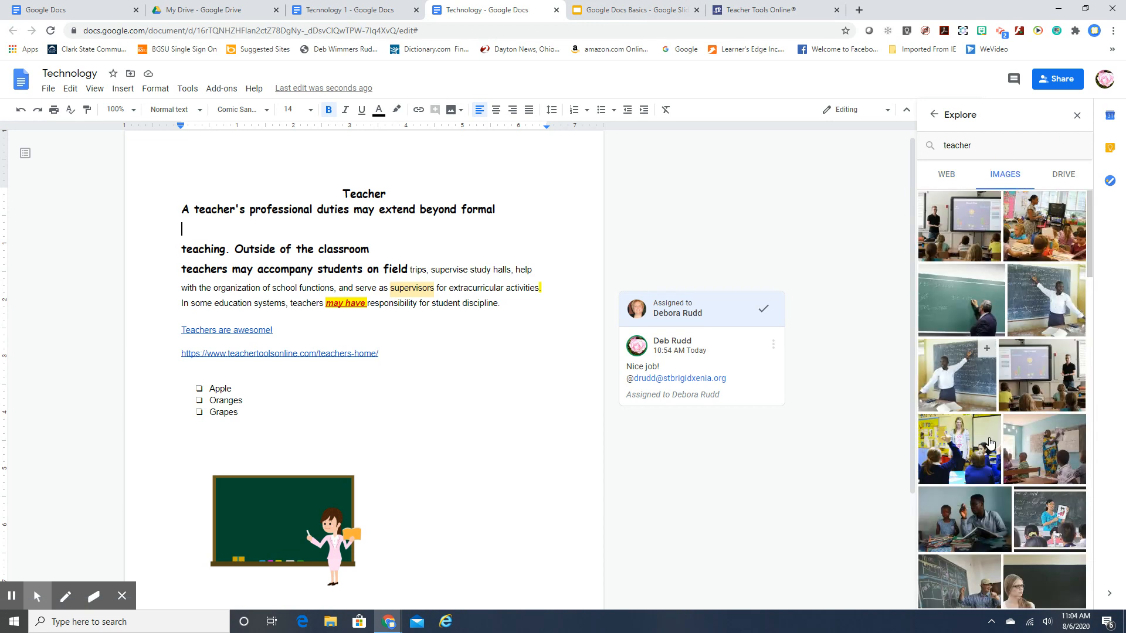
click(1063, 175)
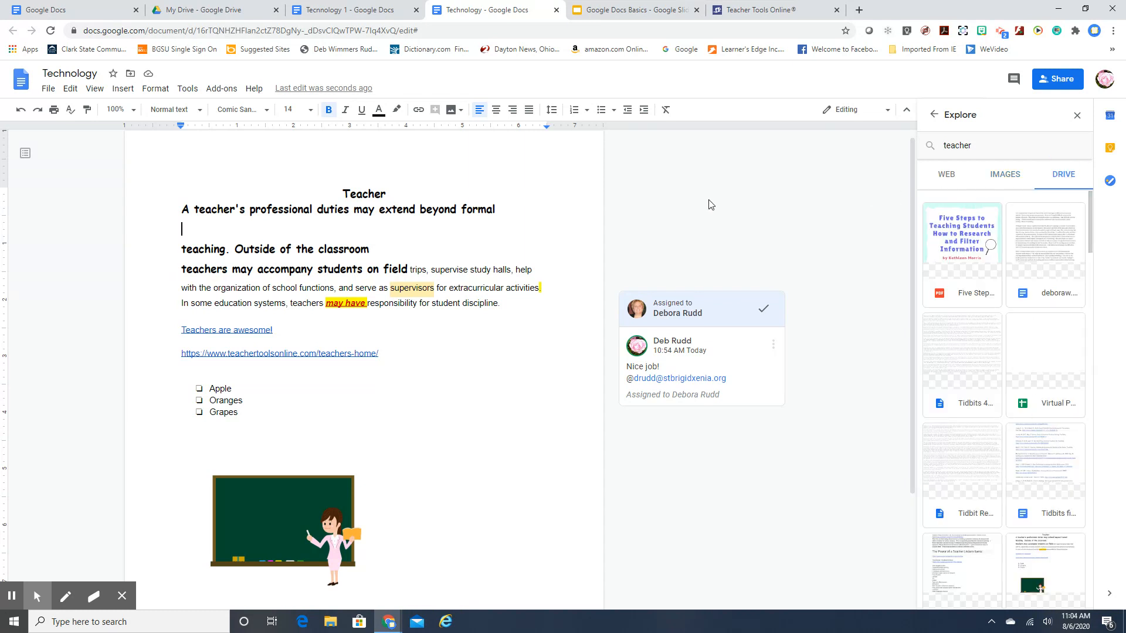
click(1081, 117)
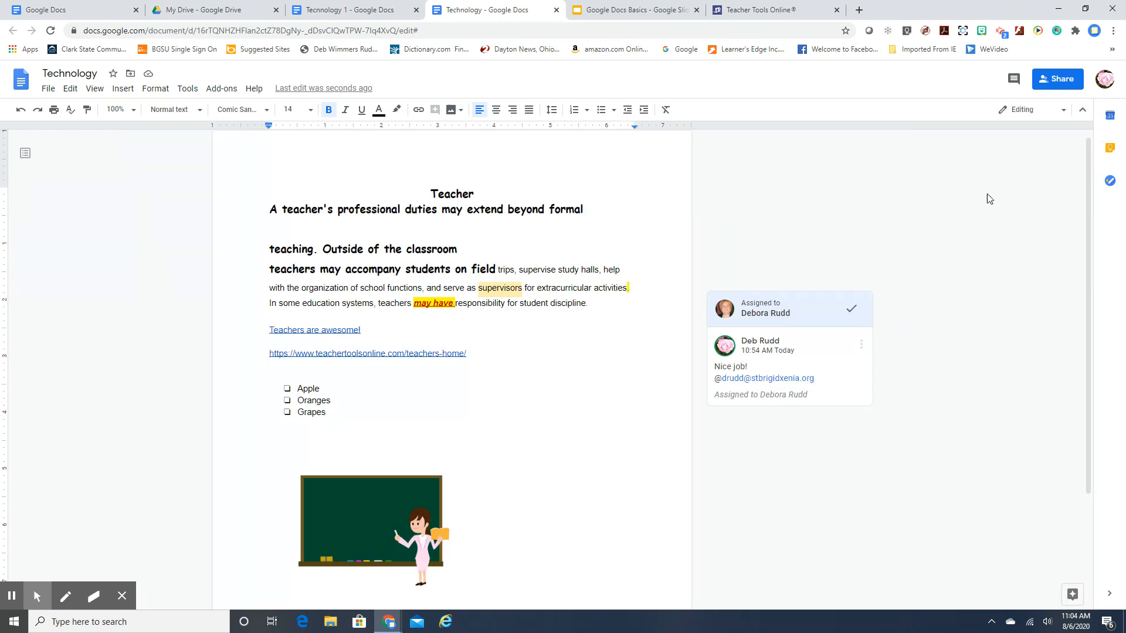
Switch to the Google Docs Basics presentation and advance to the Collaboration Tool slide
click(629, 12)
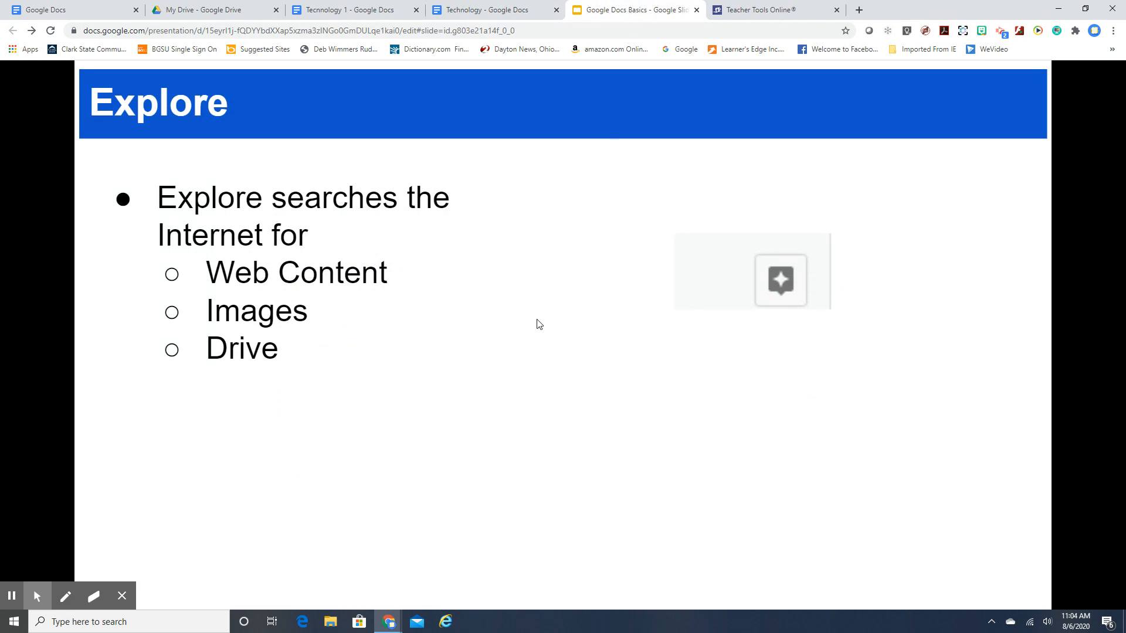
click(534, 405)
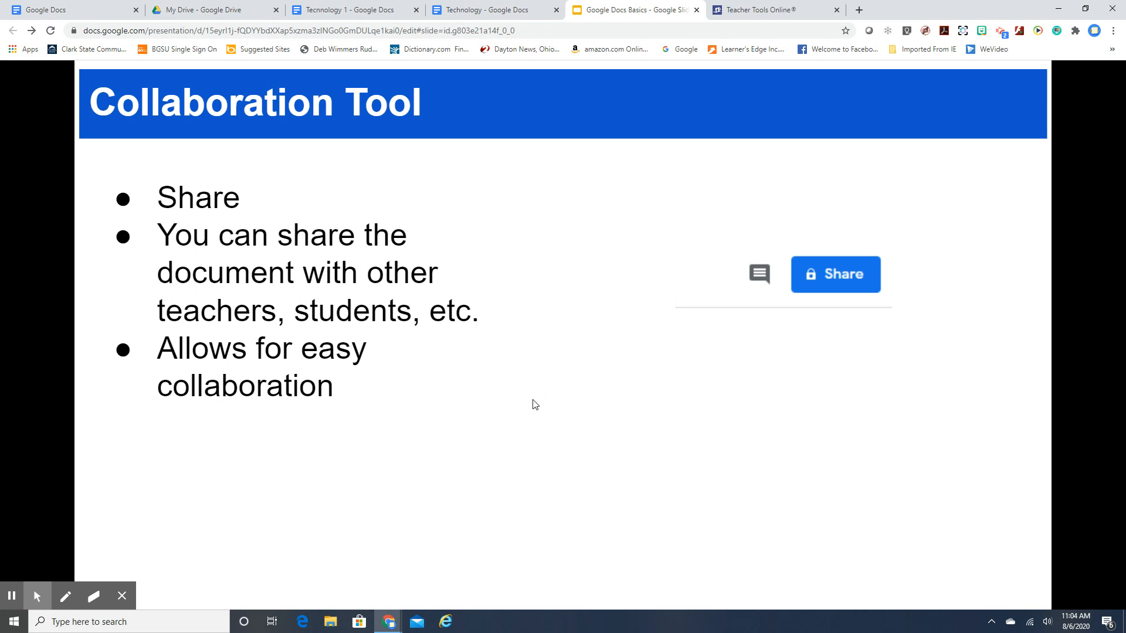
Return to the Technology document, view its comment history, and close it
click(469, 9)
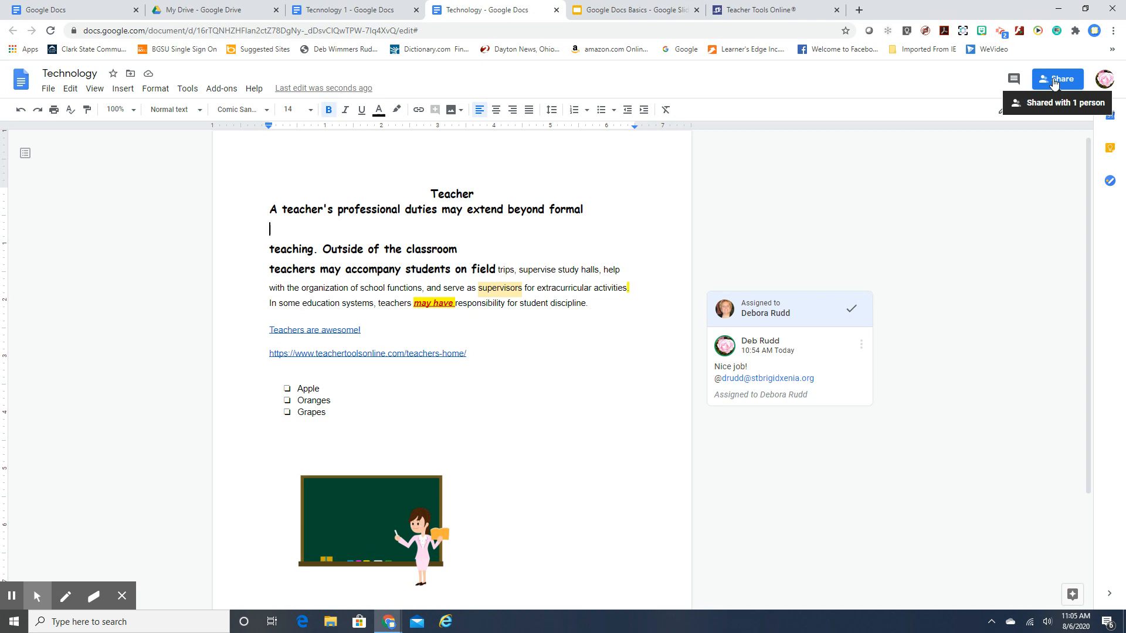
click(1015, 82)
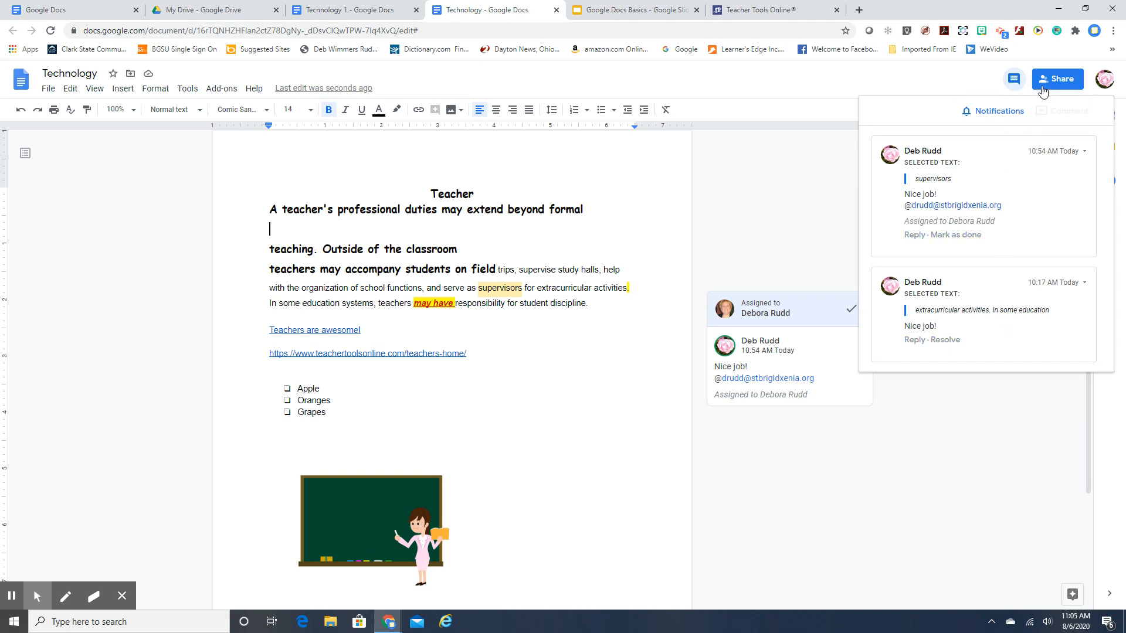
click(764, 239)
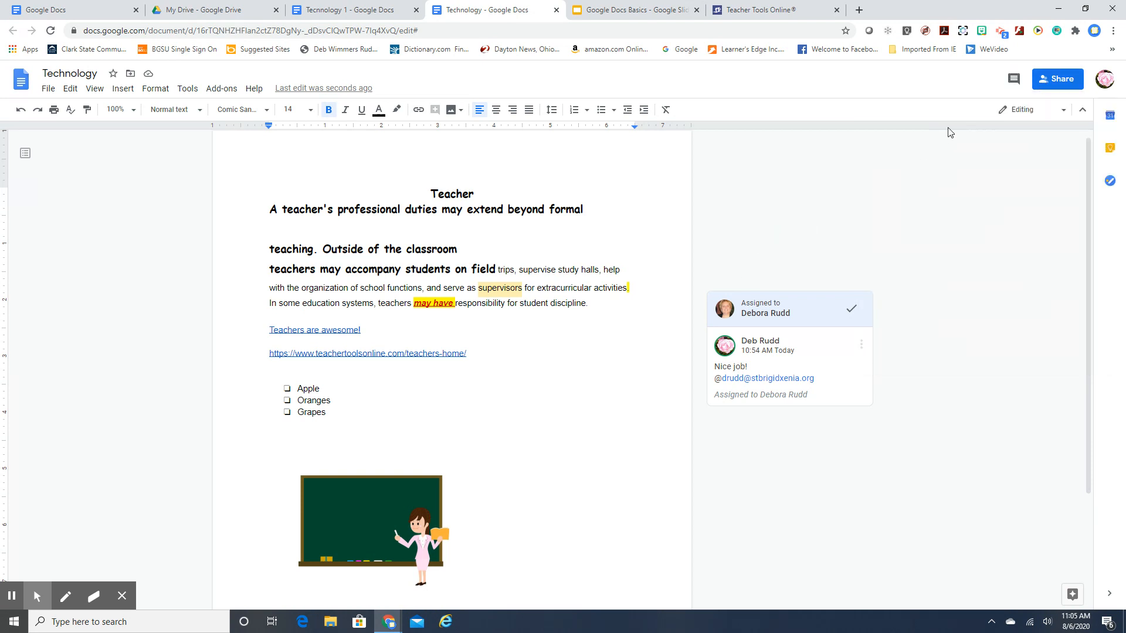
Start sharing the Technology document with the suggested school contact and set the access role to Viewer
click(1050, 77)
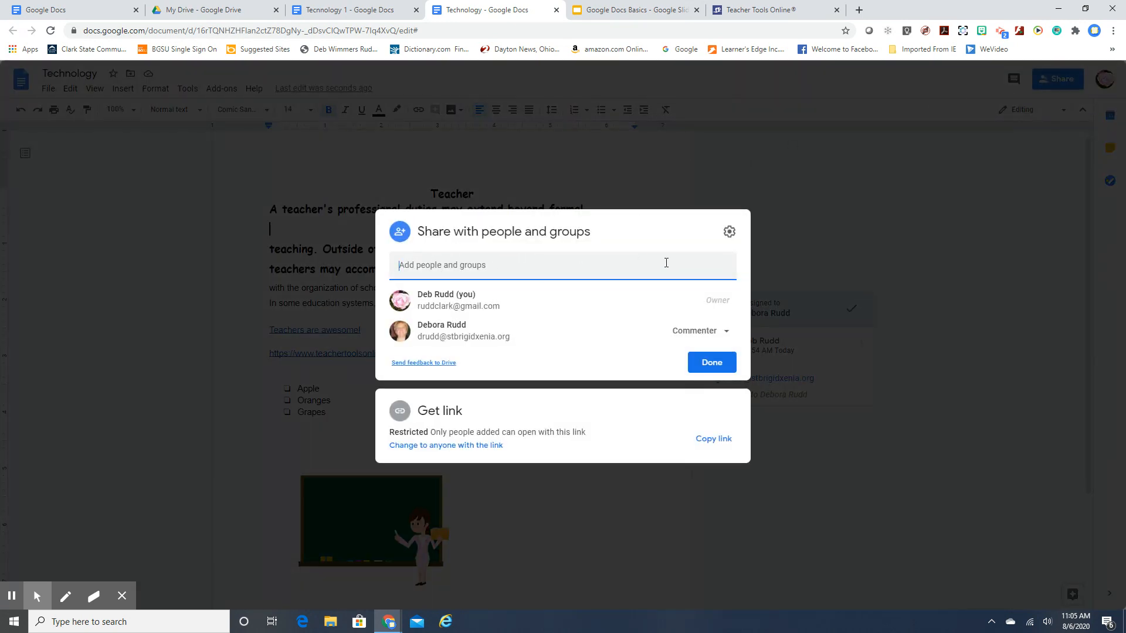
text(dru)
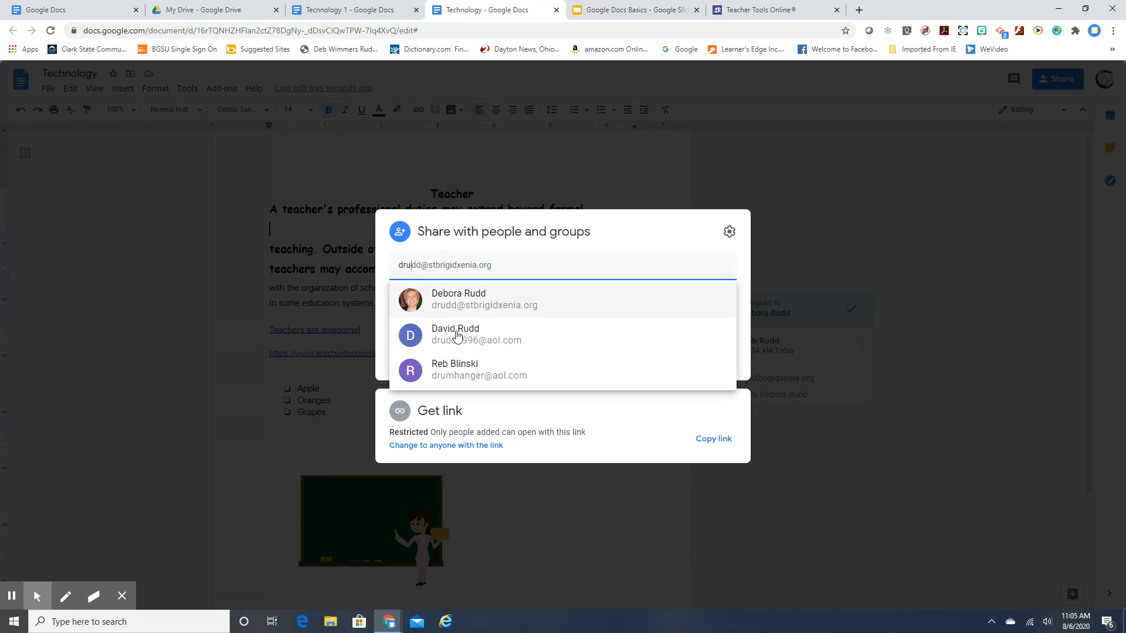
click(448, 303)
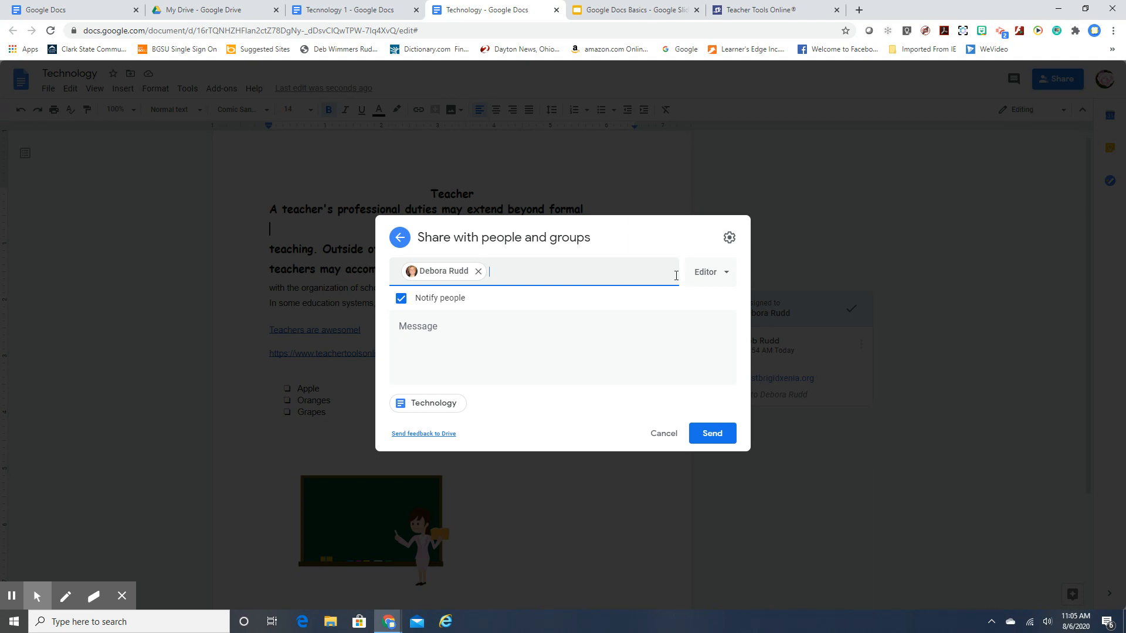
click(705, 273)
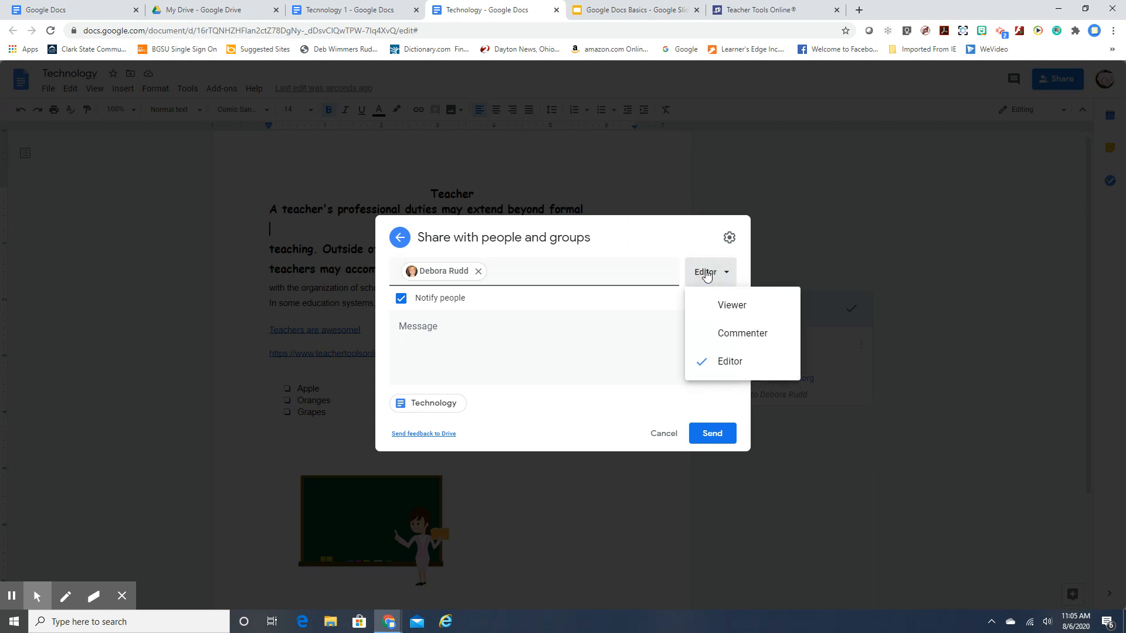
click(732, 304)
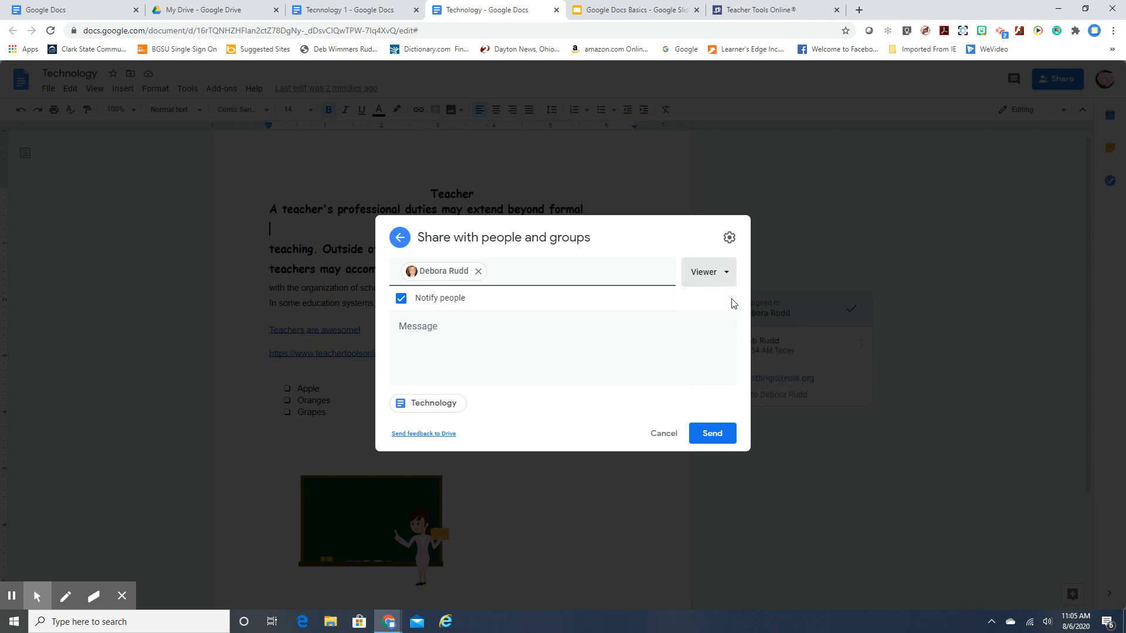
Add the message "Please see attachment" to the sharing invitation and send it
click(464, 326)
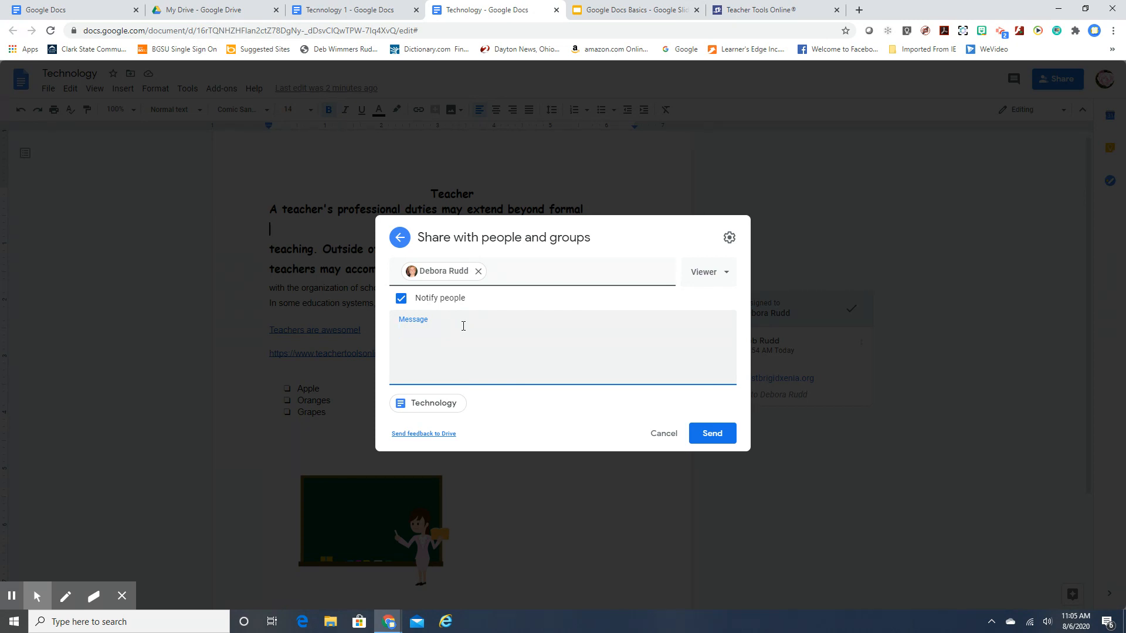
text(Please see attachment)
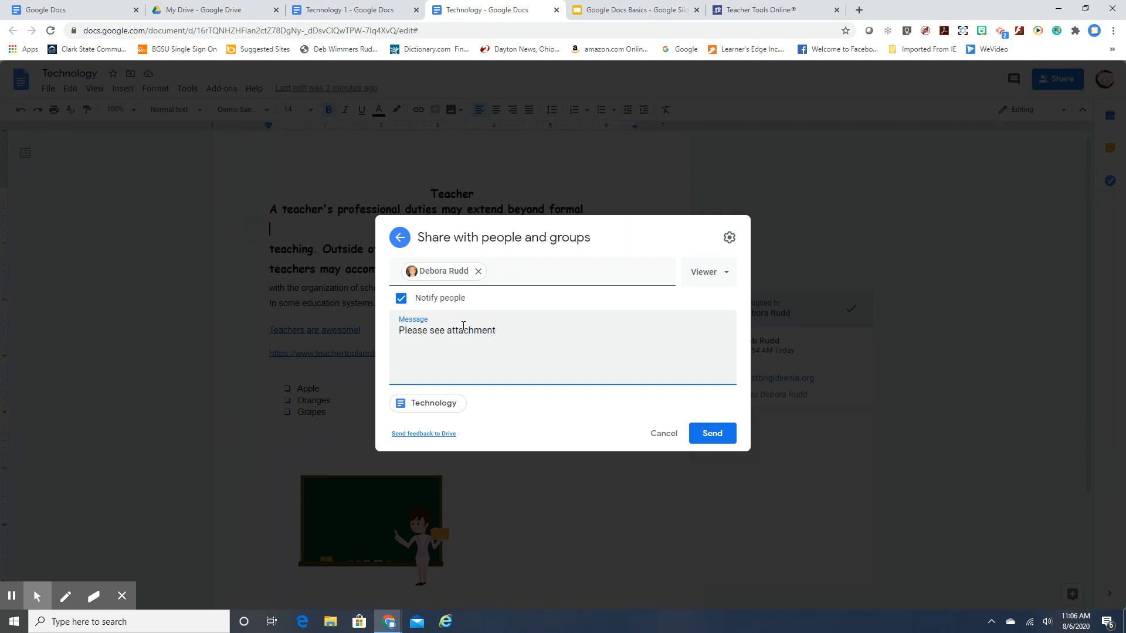
click(720, 444)
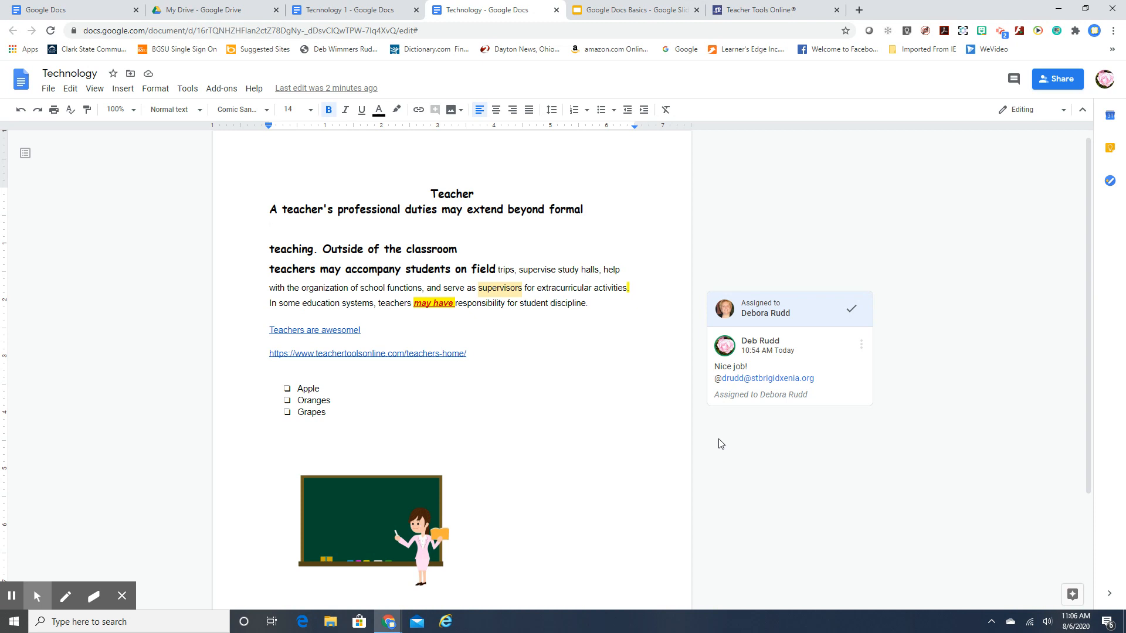
Switch back to the Google Docs Basics presentation and advance to the contact info slide
click(637, 11)
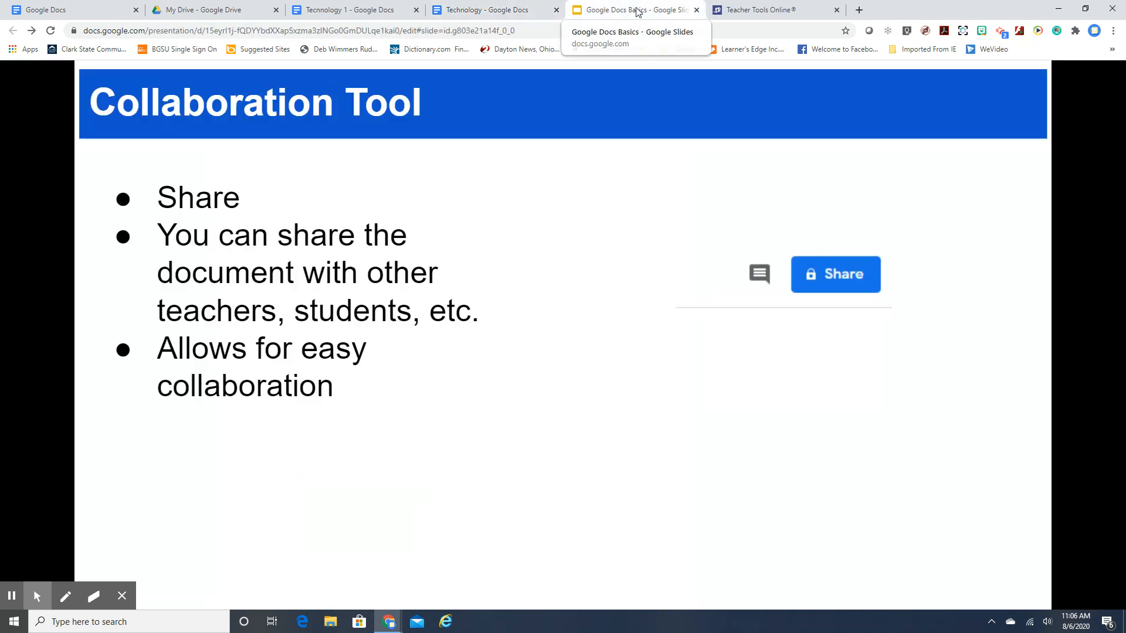
click(495, 442)
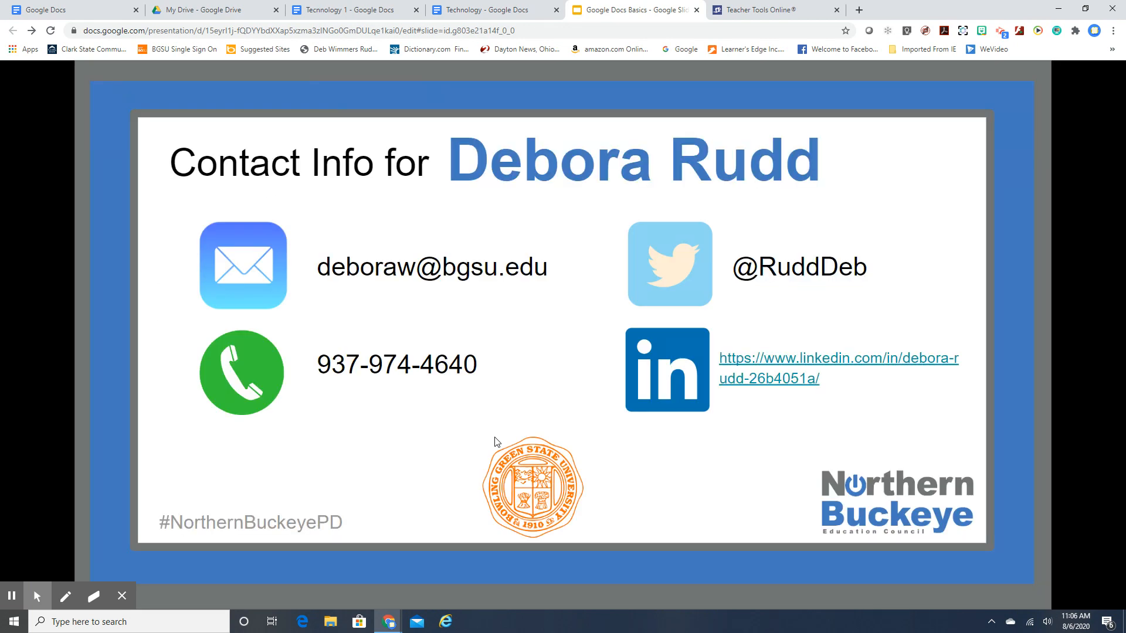